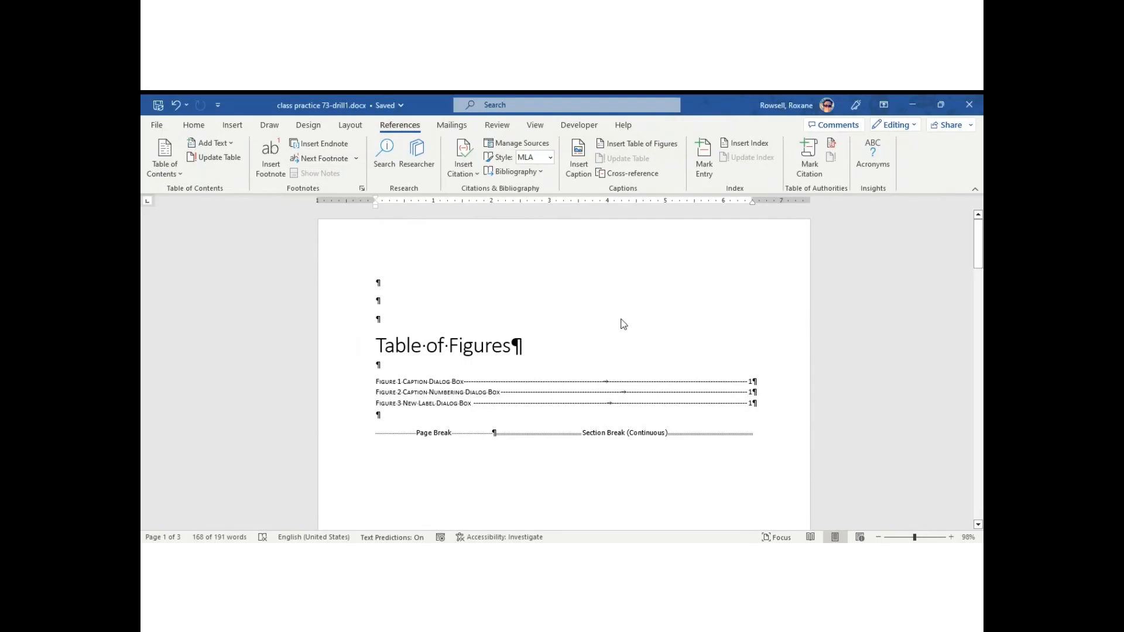
# Delete the caption text box beneath the Caption dialog picture beside step 2 of the guide
pyautogui.moveTo(978, 251); pyautogui.dragTo(971, 340)
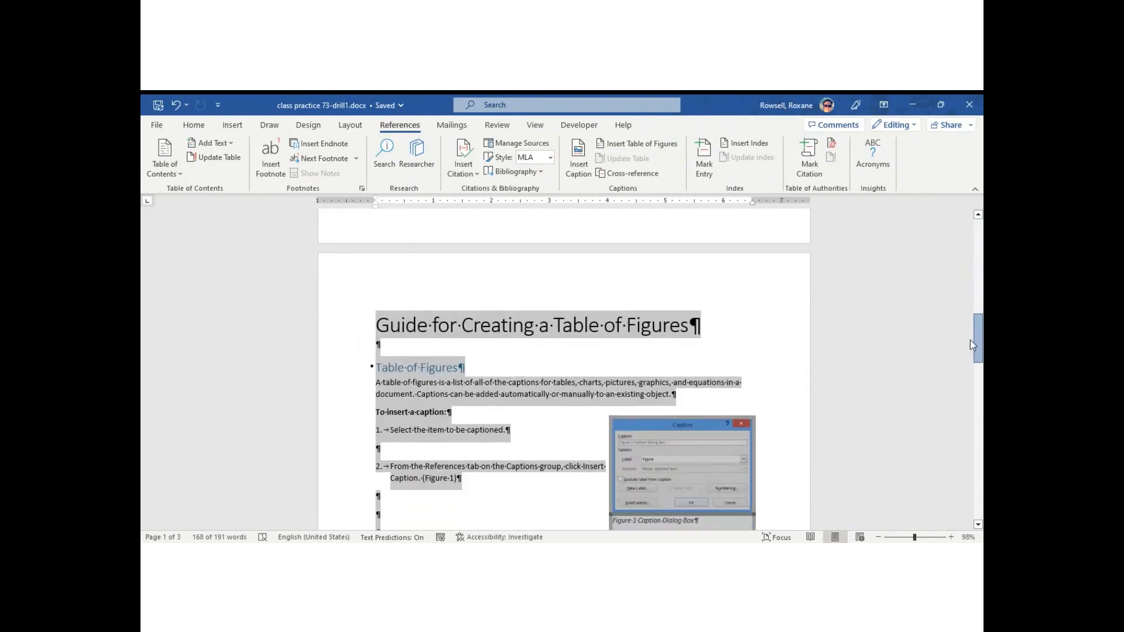
pyautogui.click(697, 357)
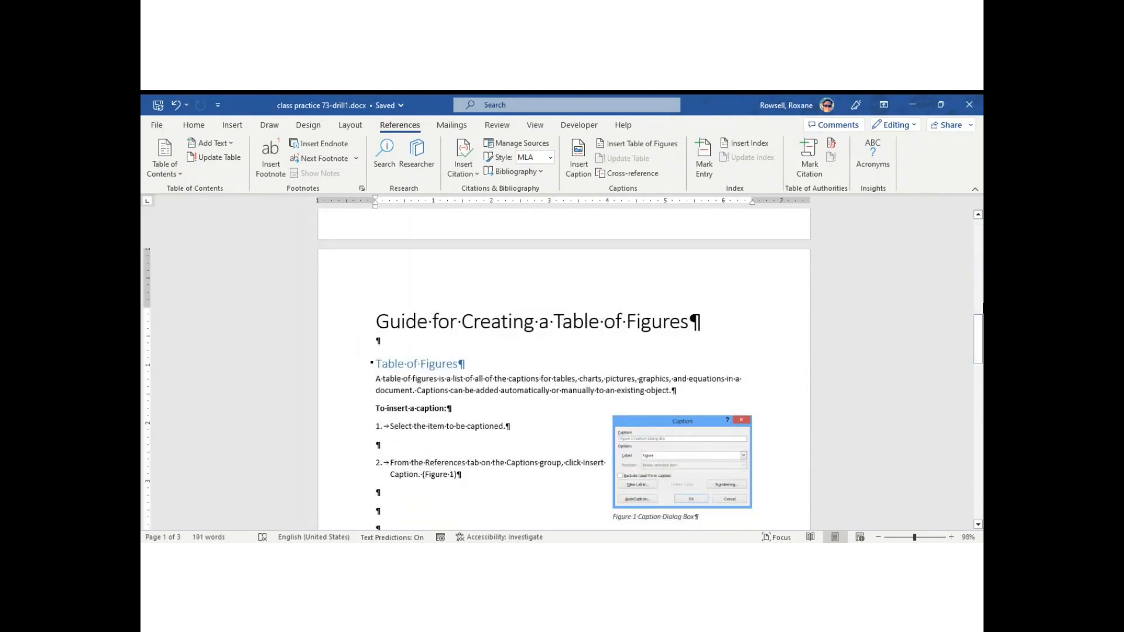
pyautogui.moveTo(977, 325)
pyautogui.mouseDown()
pyautogui.moveTo(982, 453)
pyautogui.moveTo(982, 316)
pyautogui.mouseUp()
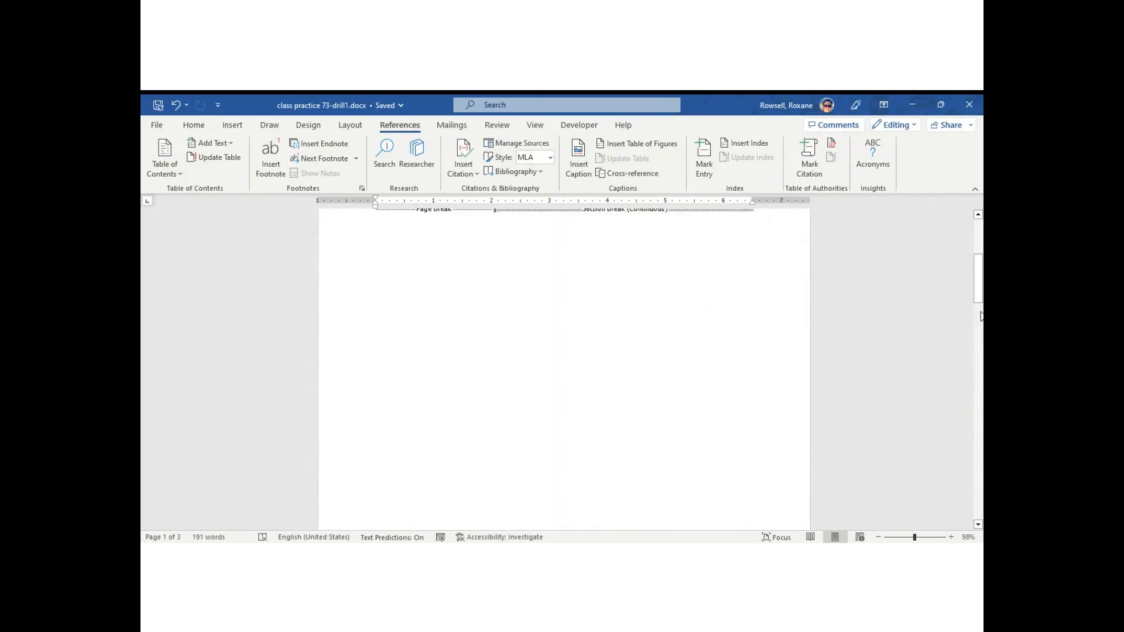
pyautogui.moveTo(982, 273); pyautogui.dragTo(981, 354)
pyautogui.click(642, 380)
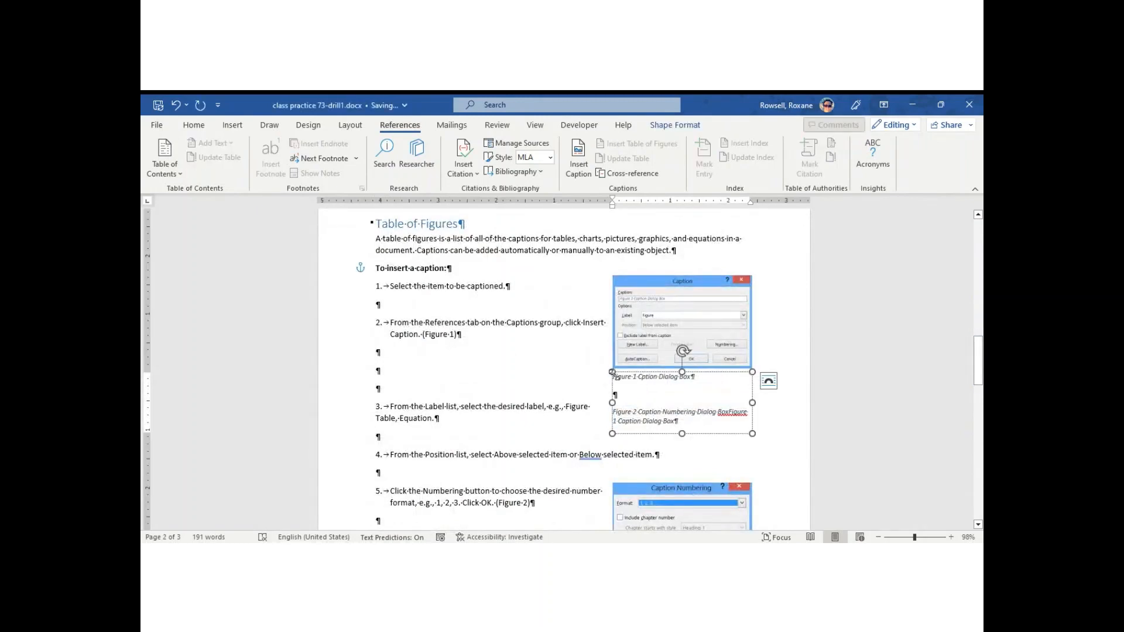
pyautogui.click(616, 373)
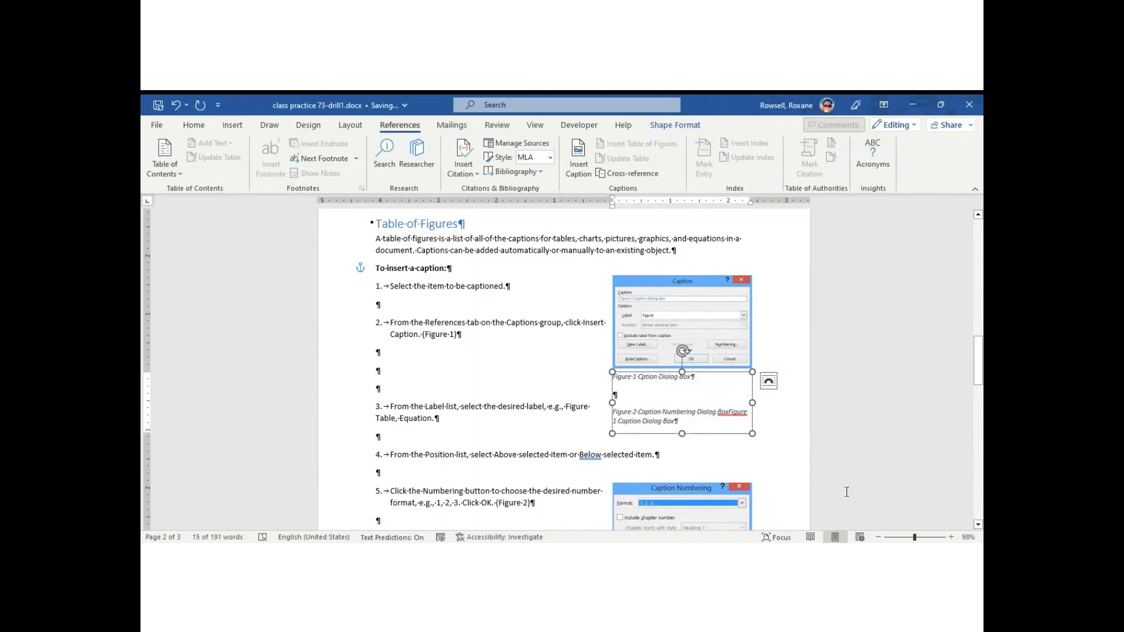
pyautogui.doubleClick(651, 412)
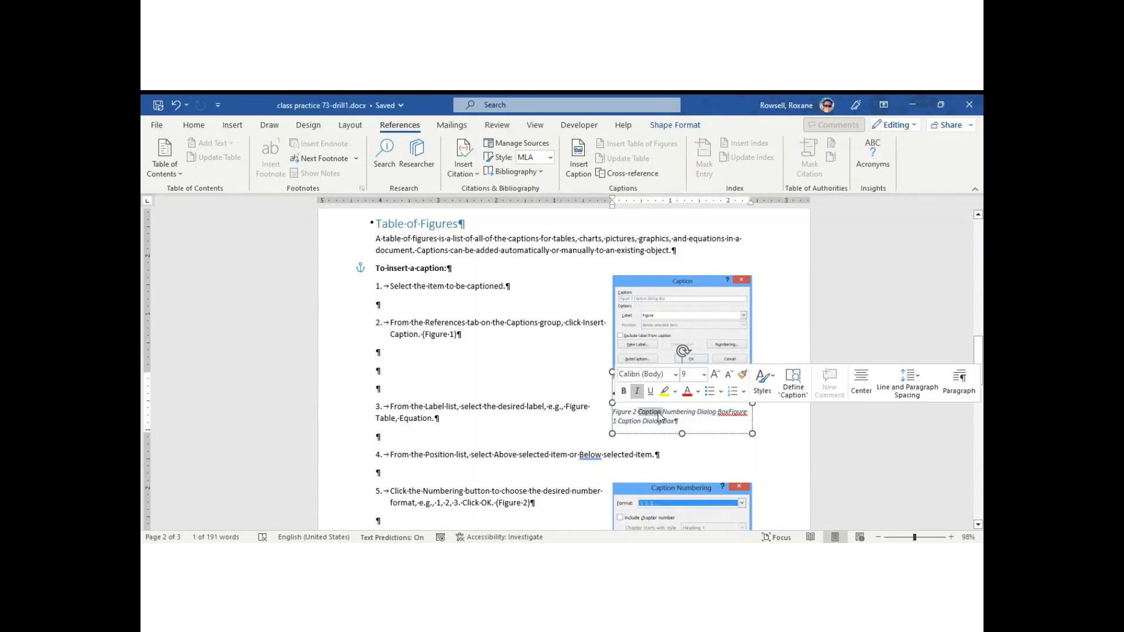
pyautogui.click(739, 450)
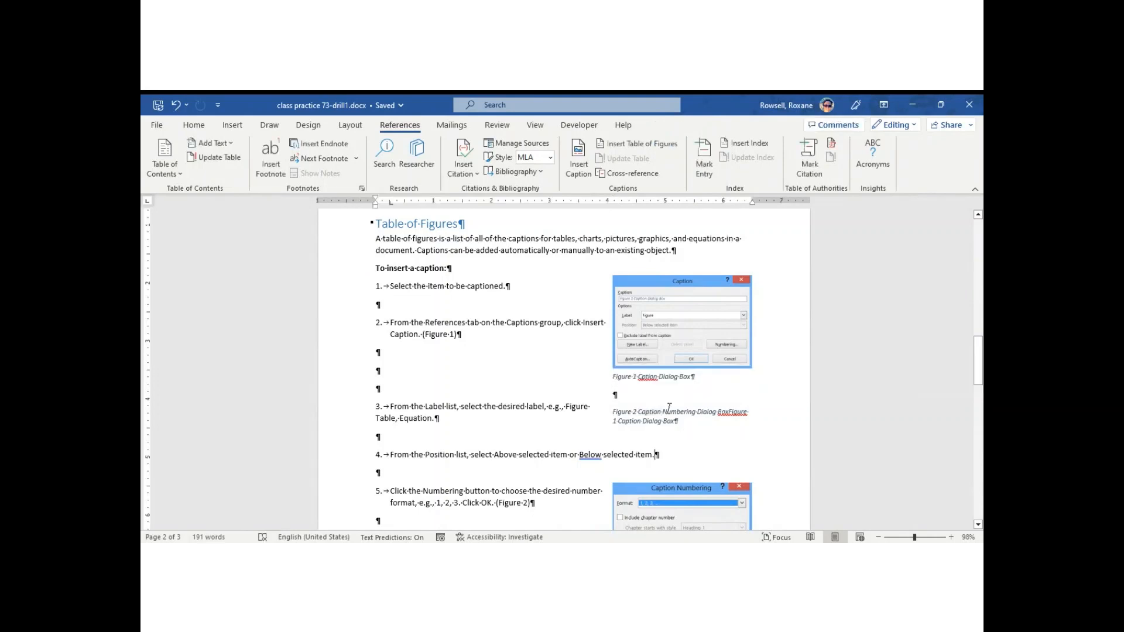
pyautogui.rightClick(640, 381)
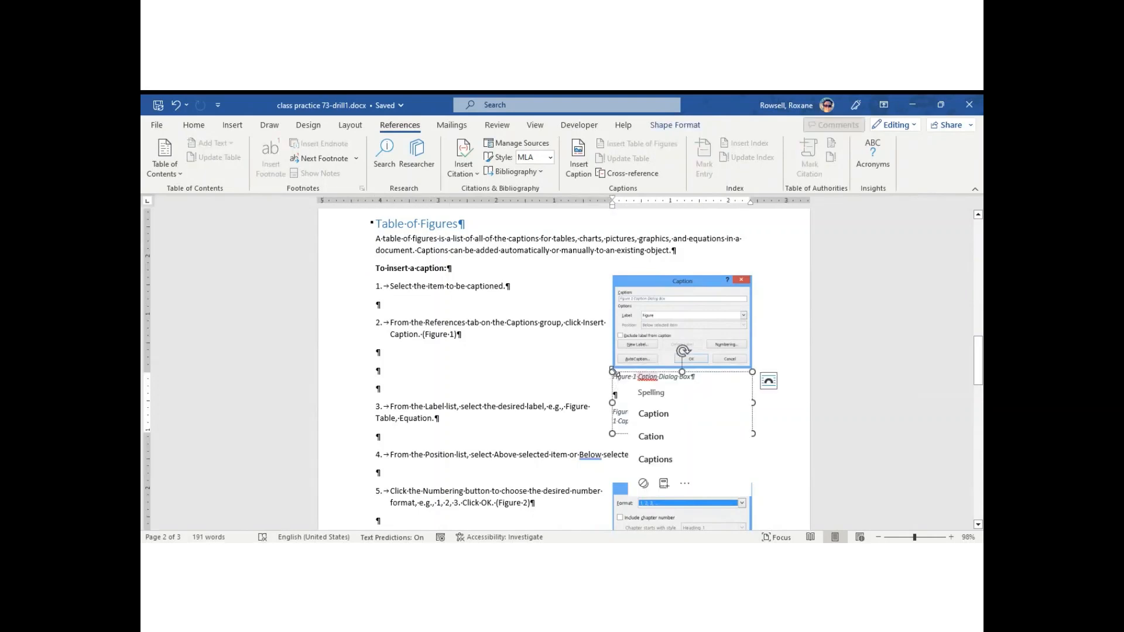
pyautogui.click(613, 371)
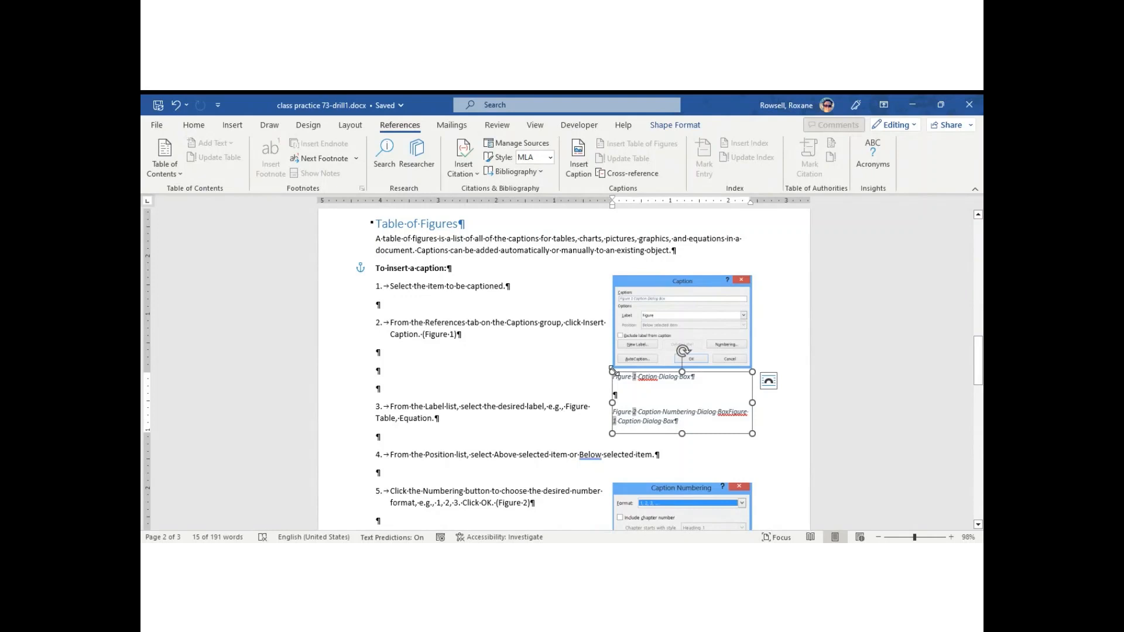
pyautogui.press('Delete')
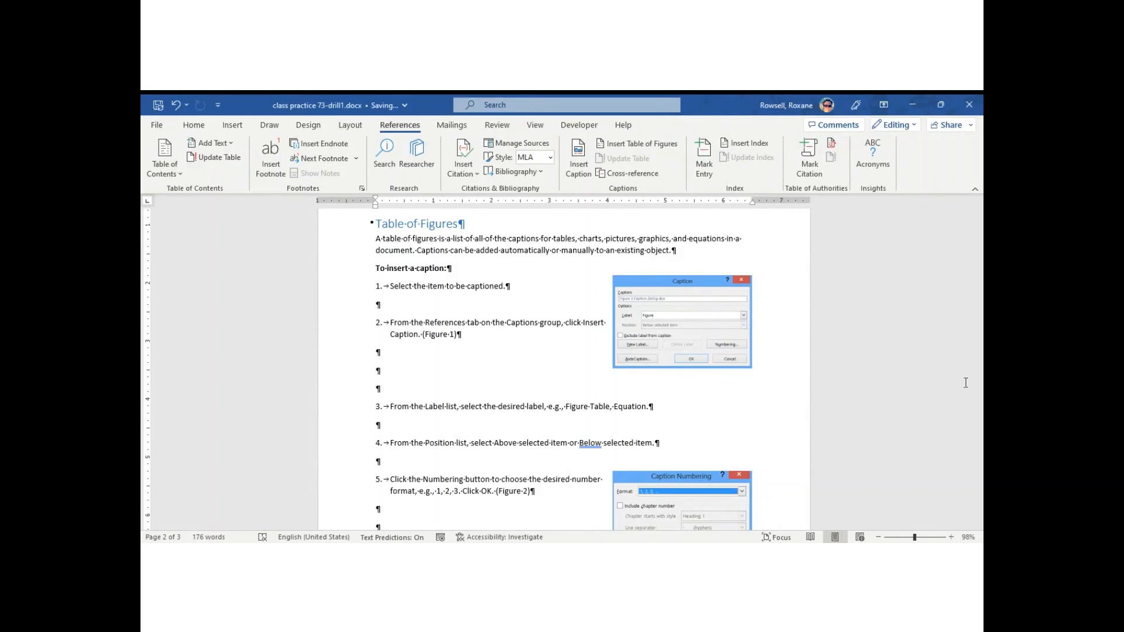
# Delete the caption text boxes beneath the Caption Numbering and New Label dialog pictures
pyautogui.moveTo(979, 353); pyautogui.dragTo(979, 382)
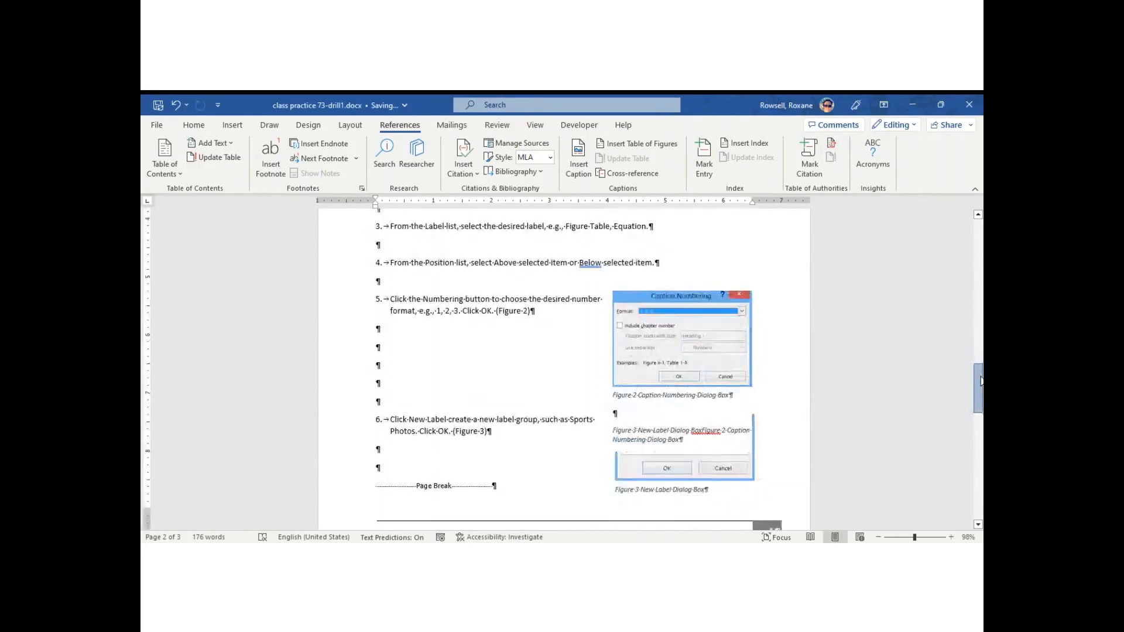
pyautogui.click(725, 389)
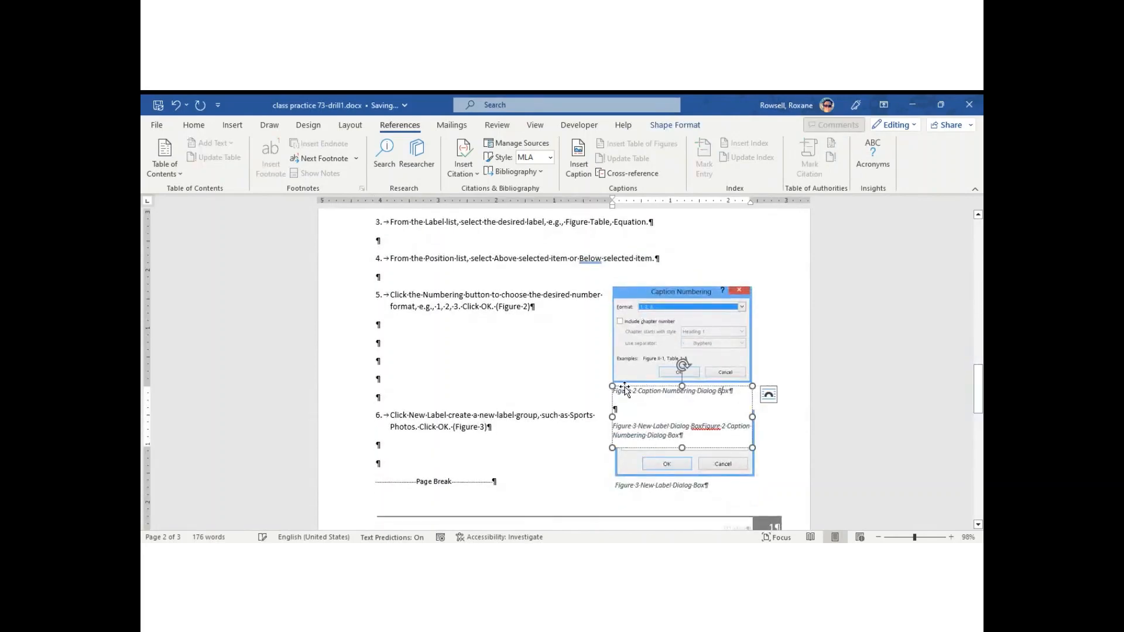
pyautogui.click(625, 387)
pyautogui.press('Delete')
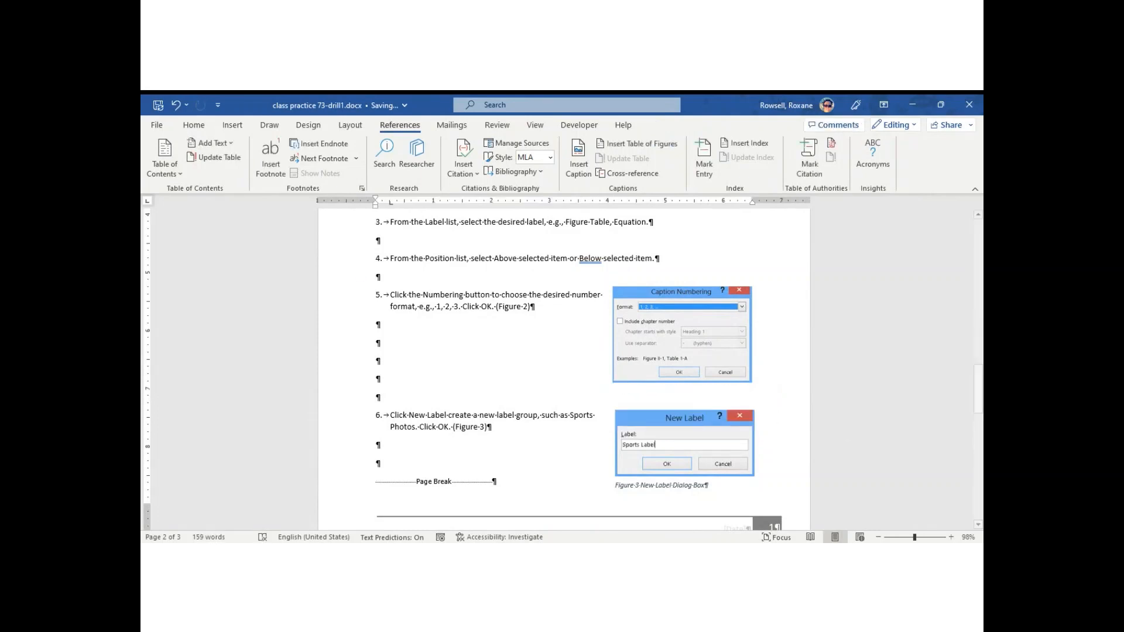
pyautogui.click(635, 484)
pyautogui.click(615, 485)
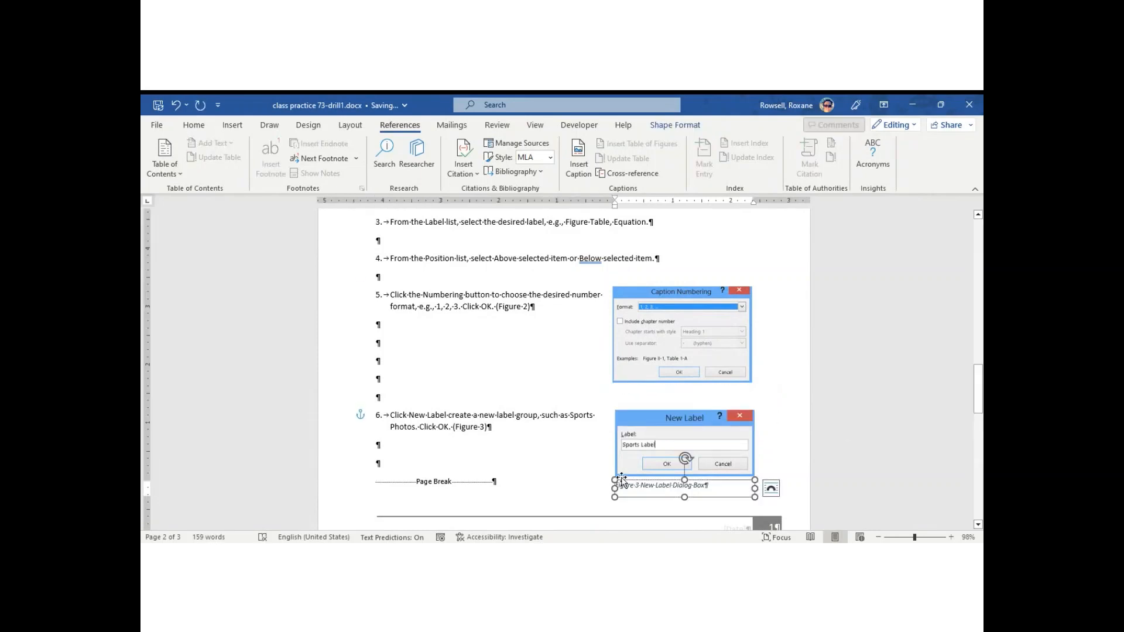
pyautogui.press('Delete')
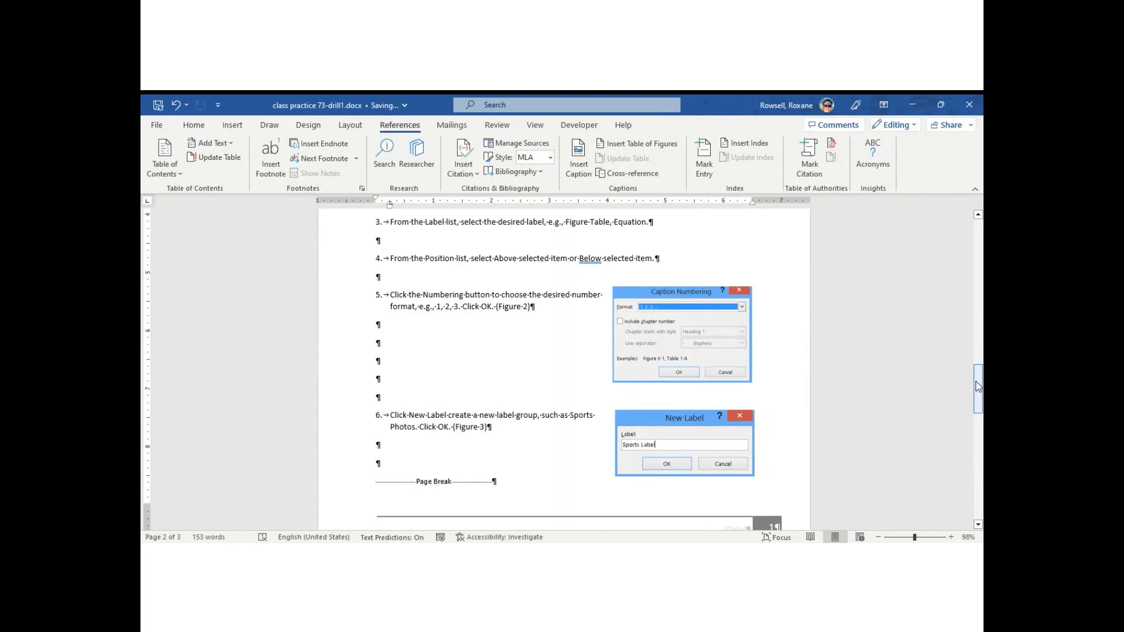
# Update only the page numbers in the table of figures on the first page
pyautogui.moveTo(978, 387); pyautogui.dragTo(966, 242)
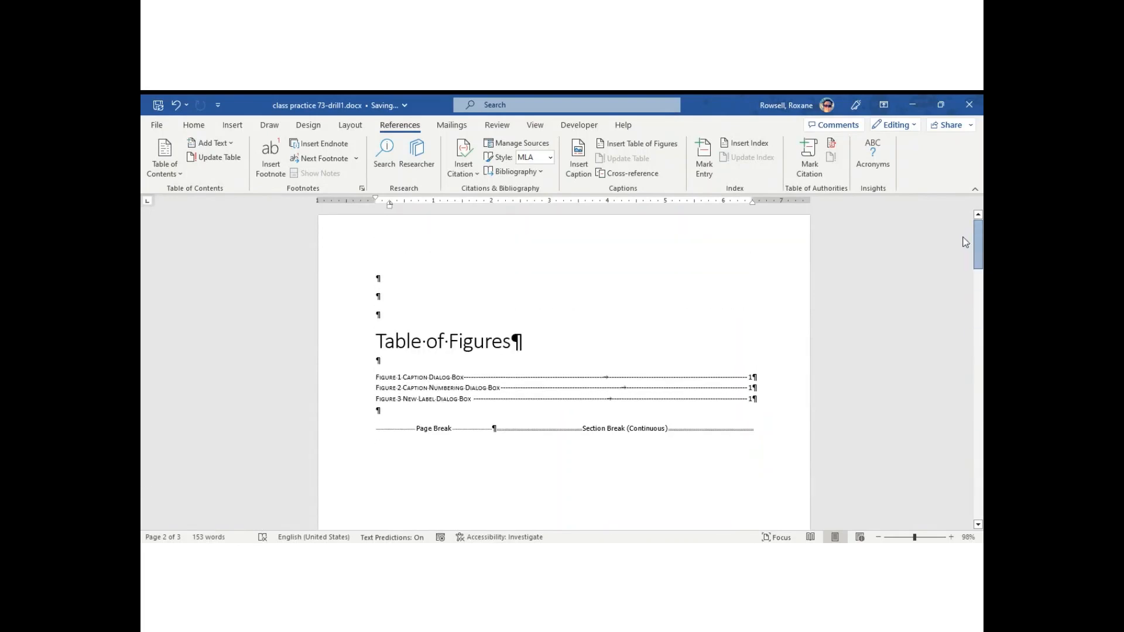
pyautogui.click(479, 377)
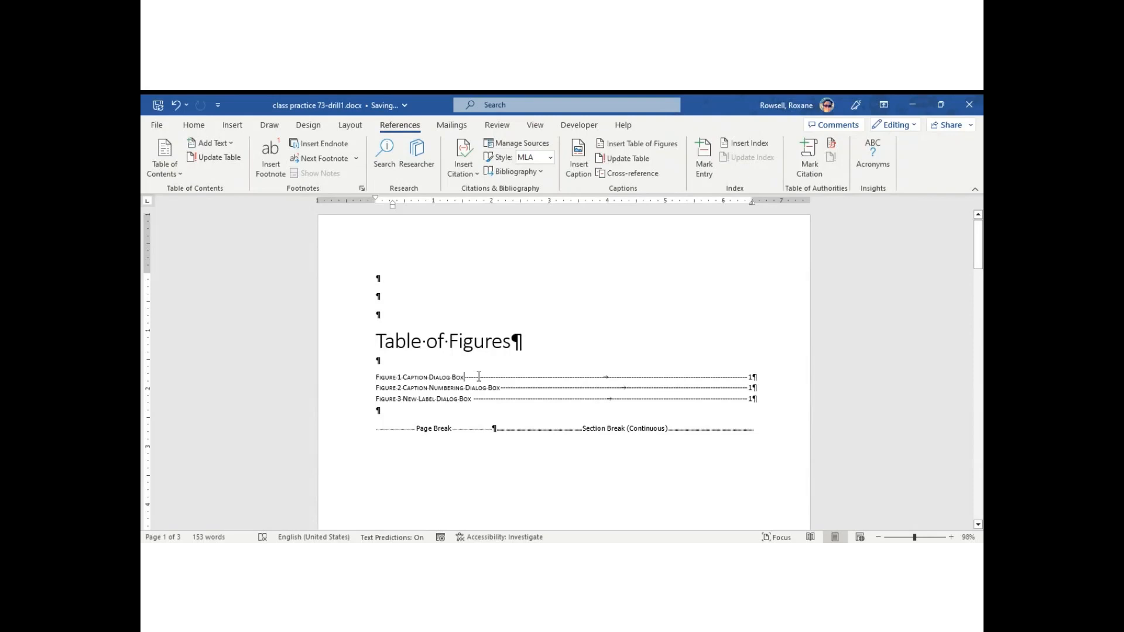
pyautogui.rightClick(478, 376)
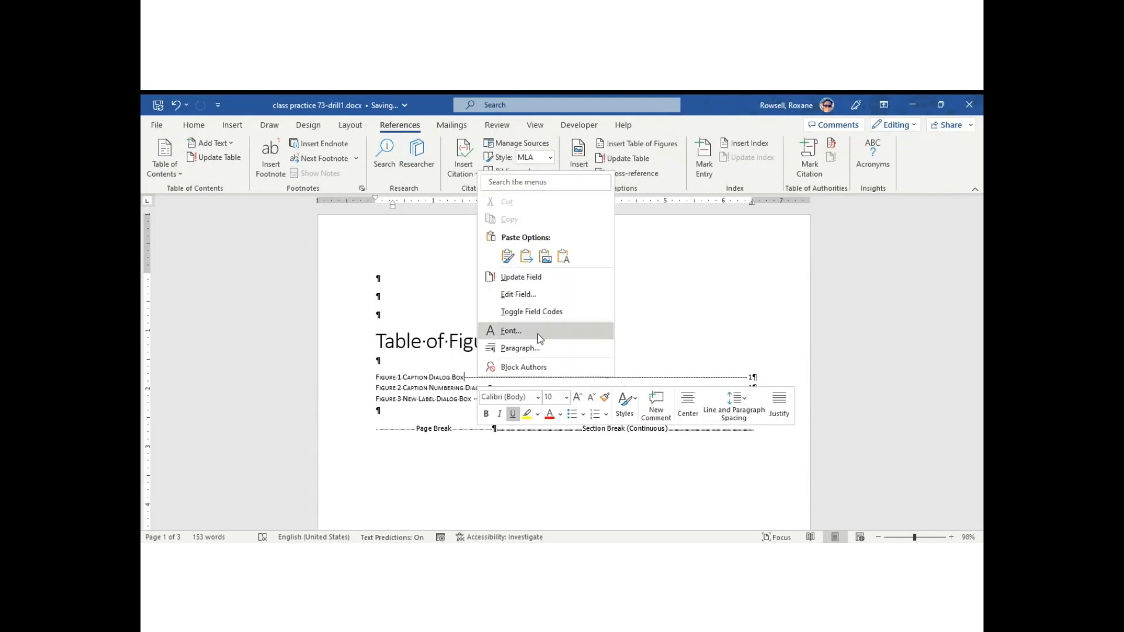
pyautogui.click(521, 277)
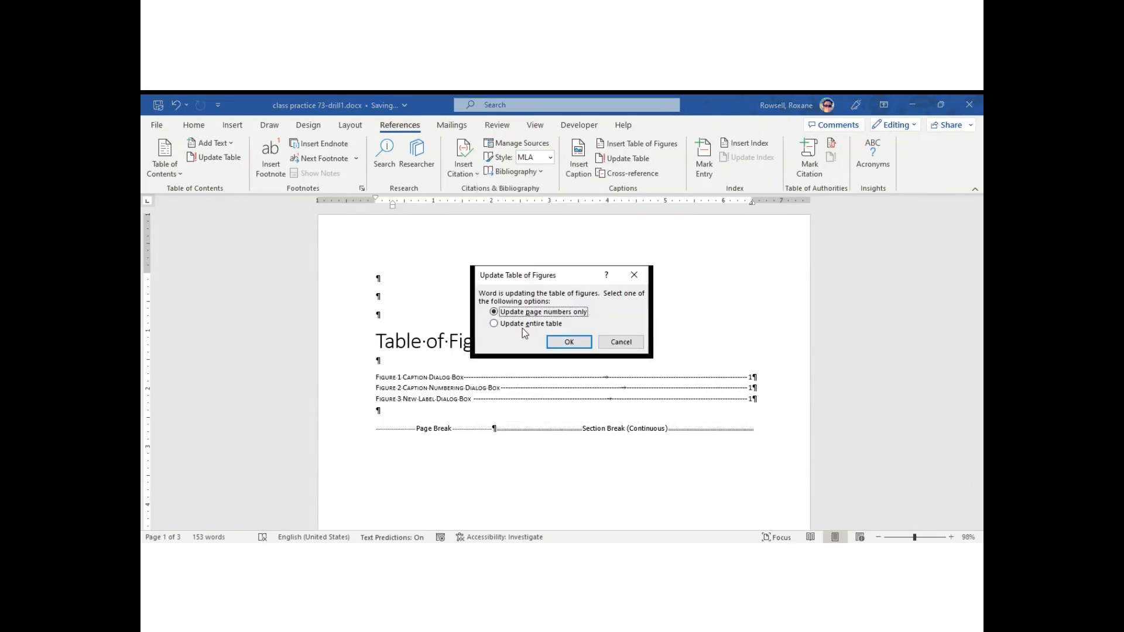
pyautogui.click(571, 343)
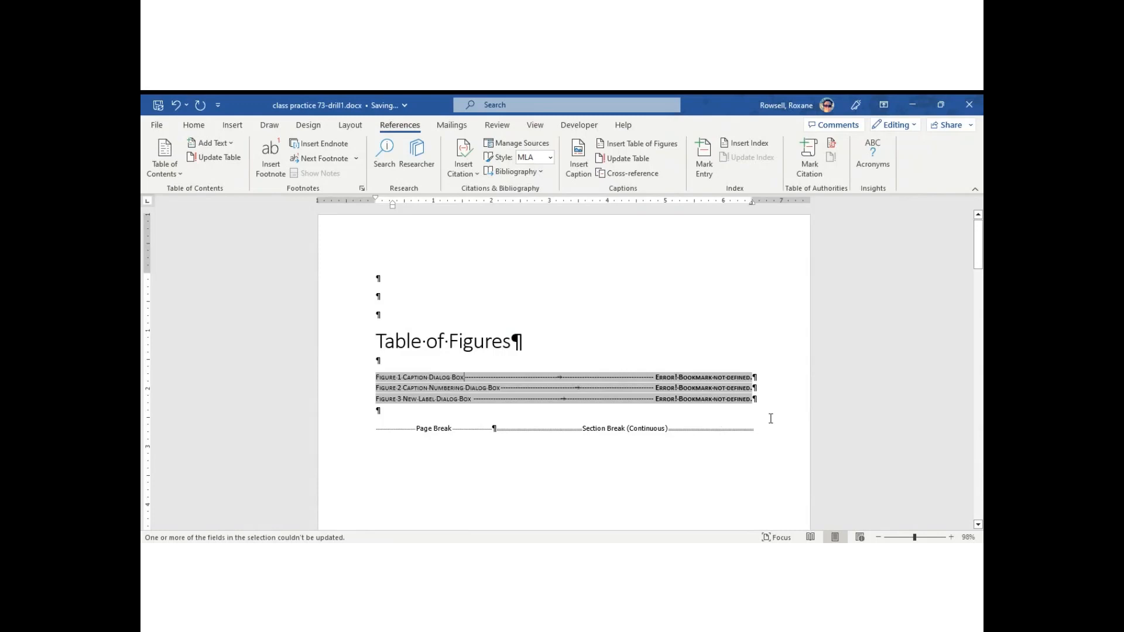
# Delete all the table of figures entries together with the blank paragraphs around them, keeping the title and page break
pyautogui.press('Delete')
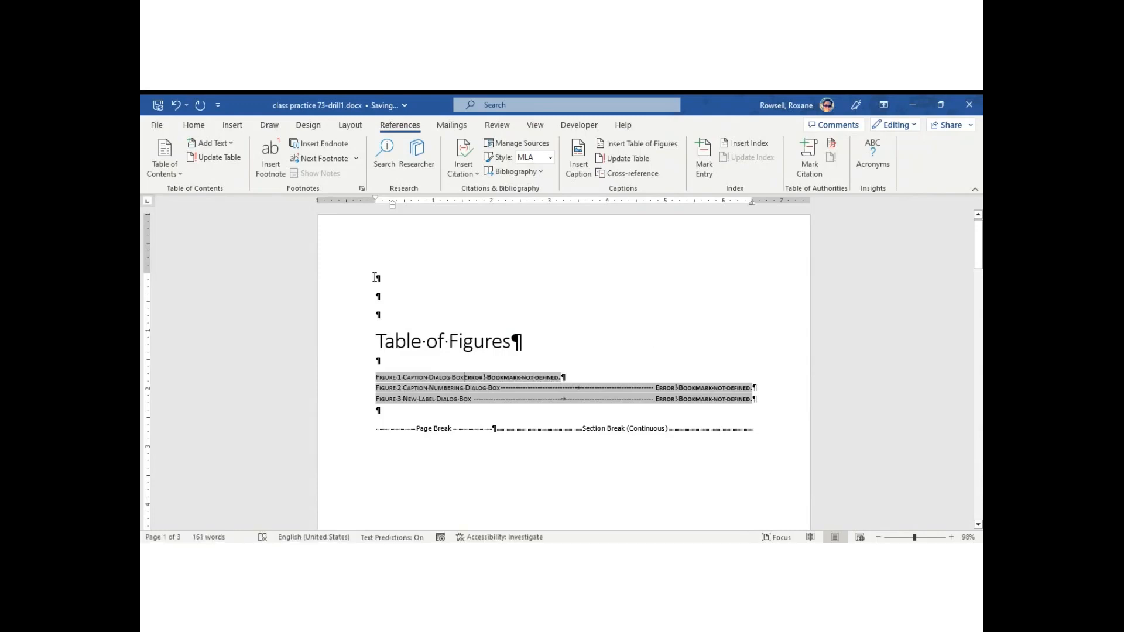
pyautogui.moveTo(377, 359); pyautogui.dragTo(448, 416)
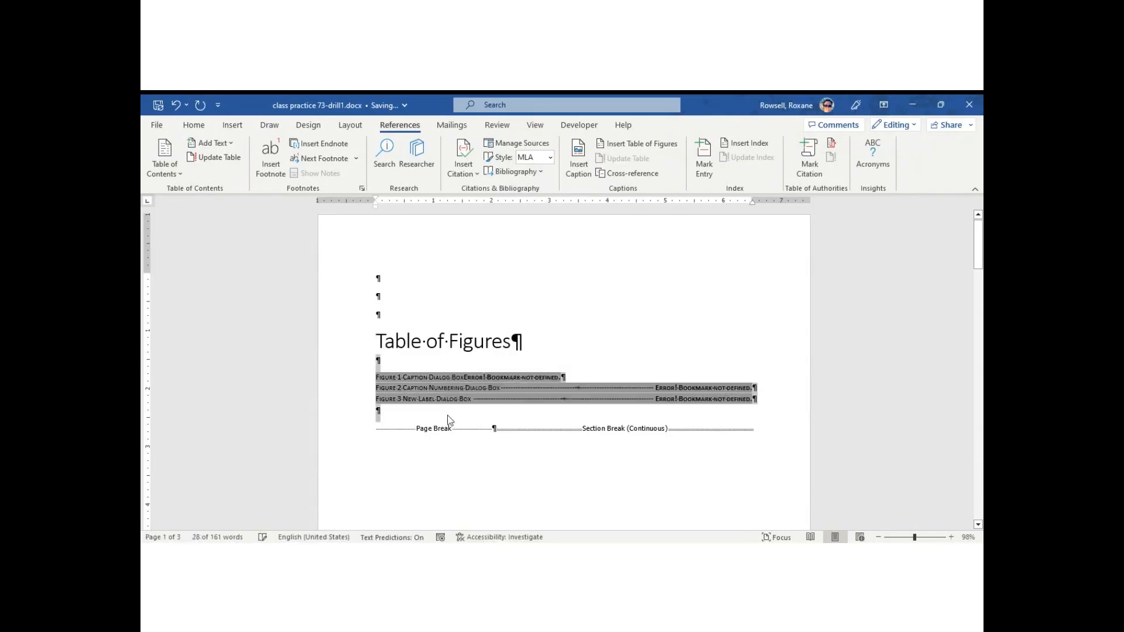
pyautogui.press('Delete')
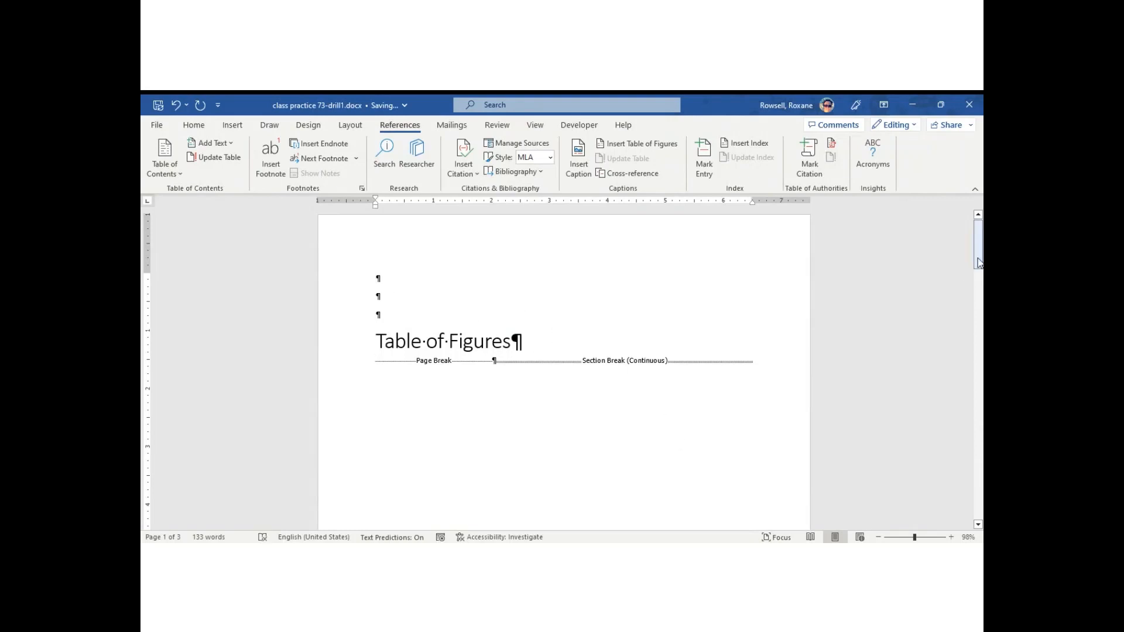
# Delete the blank lines, Table of Figures title, page break and continuous section break before the guide's title
pyautogui.moveTo(978, 249); pyautogui.dragTo(982, 358)
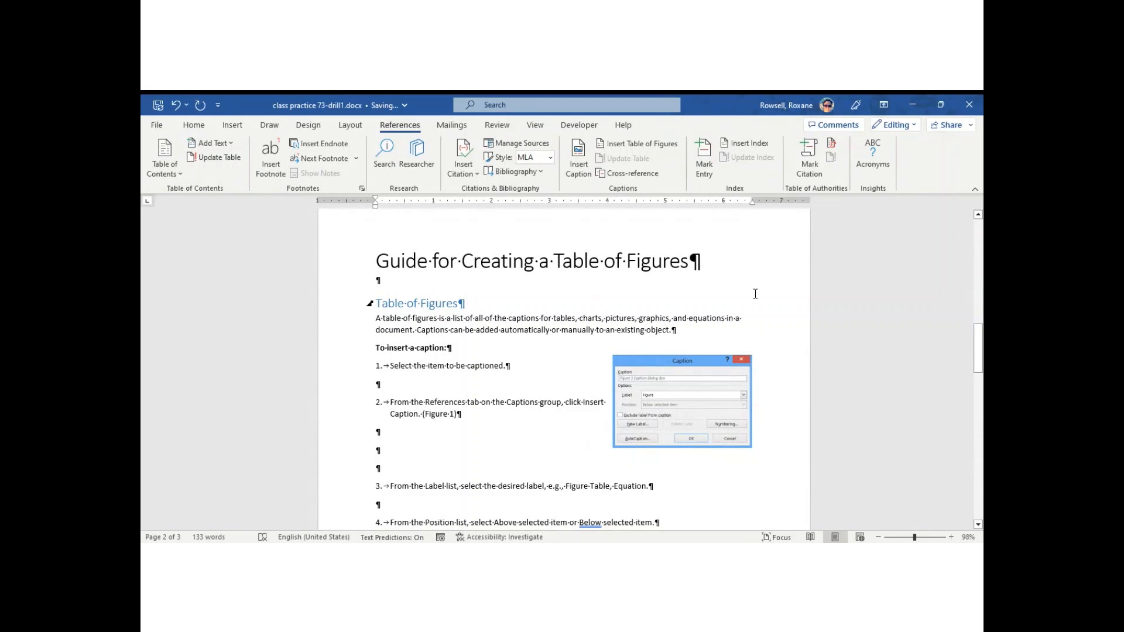
pyautogui.moveTo(980, 361); pyautogui.dragTo(982, 258)
pyautogui.moveTo(379, 283); pyautogui.dragTo(736, 365)
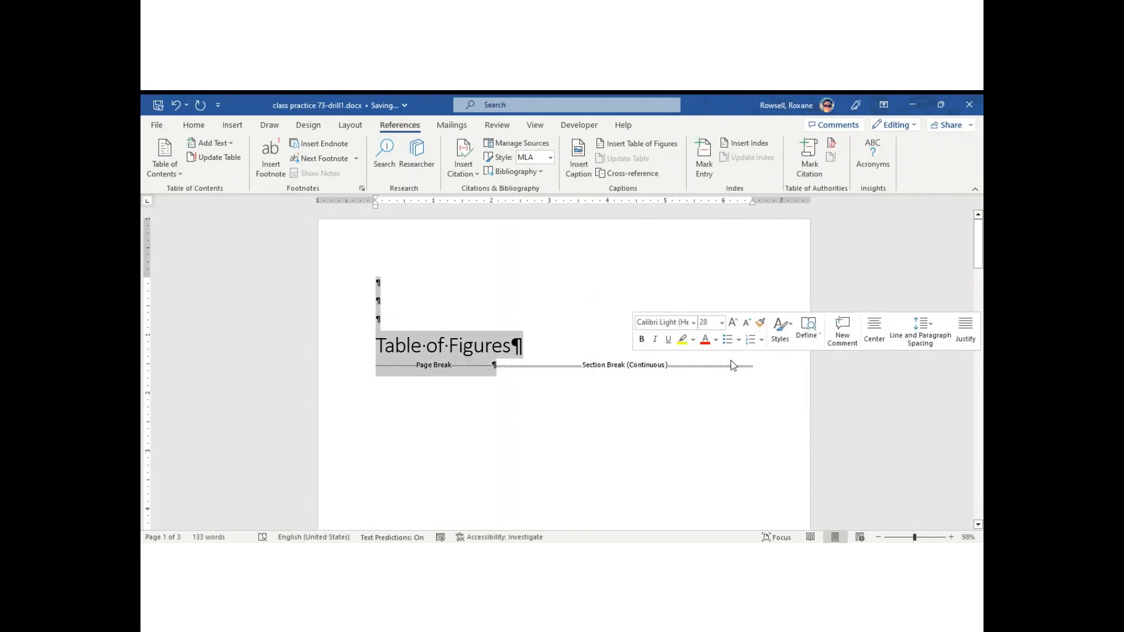
pyautogui.click(756, 433)
pyautogui.moveTo(378, 280); pyautogui.dragTo(496, 379)
pyautogui.press('Delete')
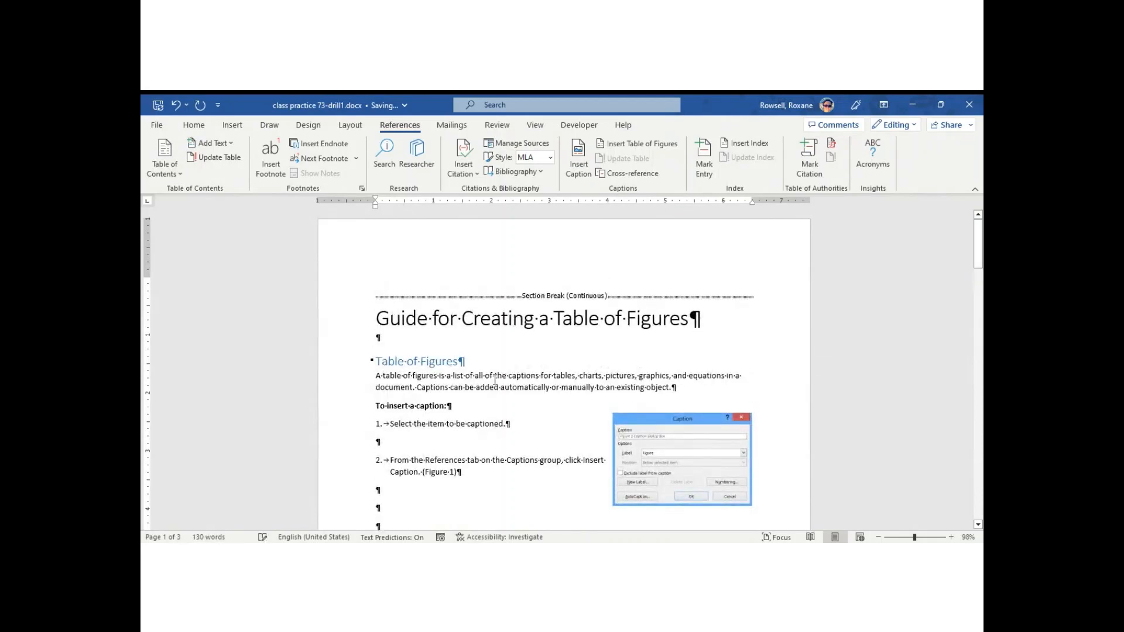
pyautogui.press('Delete')
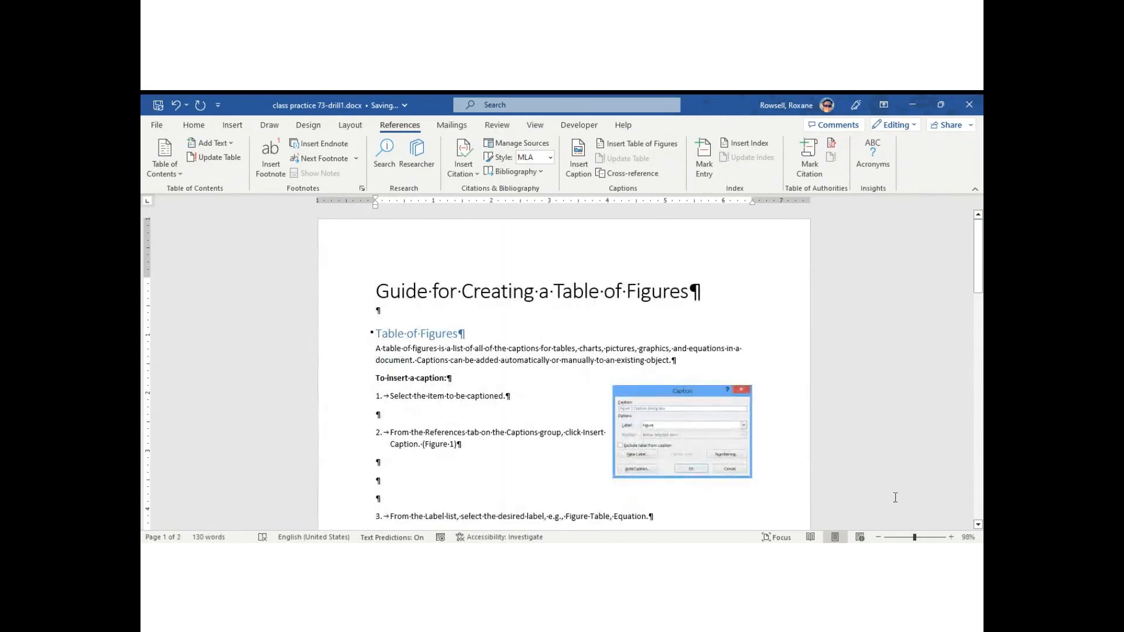
# Insert a blank paragraph above the dog picture on the page after the guide
pyautogui.click(747, 307)
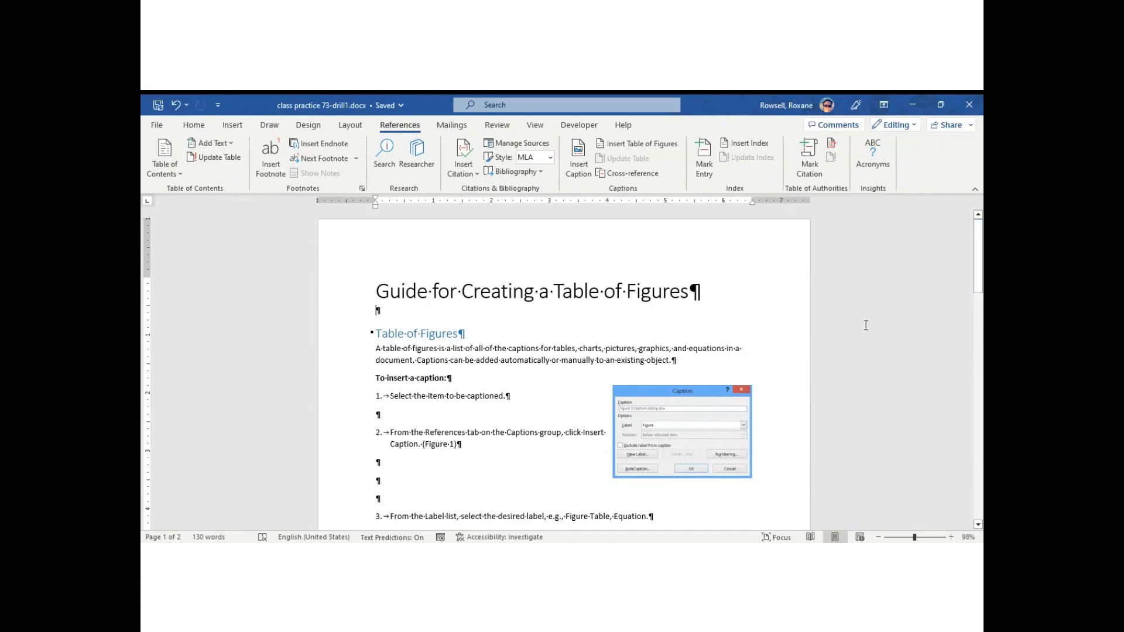
pyautogui.moveTo(978, 255); pyautogui.dragTo(977, 257)
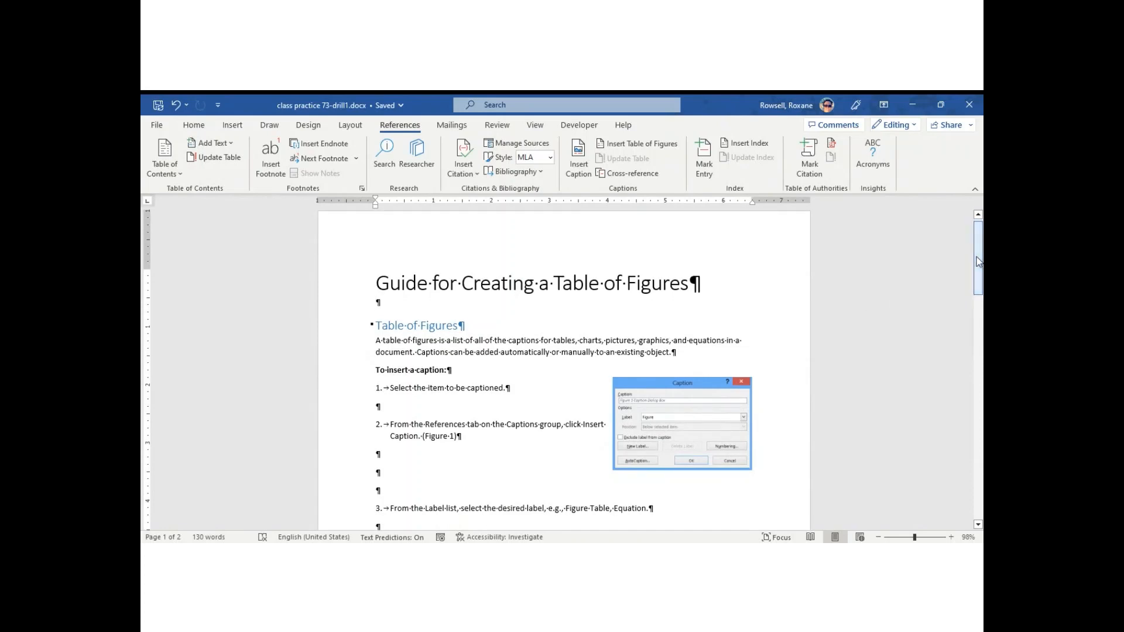
pyautogui.moveTo(978, 261); pyautogui.dragTo(977, 247)
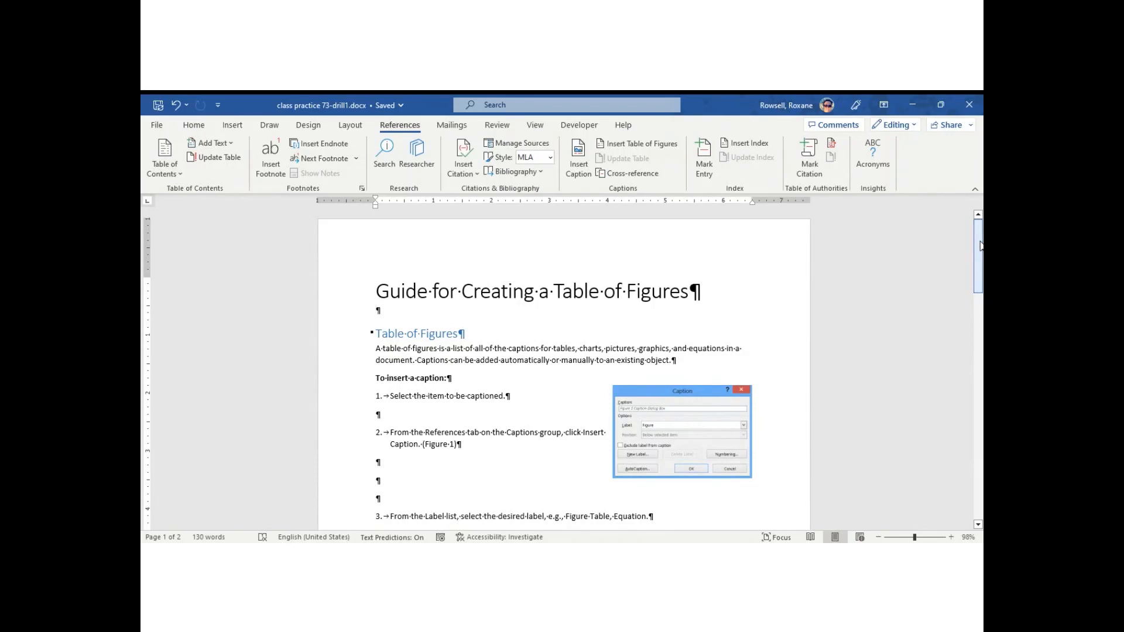
pyautogui.moveTo(980, 246); pyautogui.dragTo(977, 346)
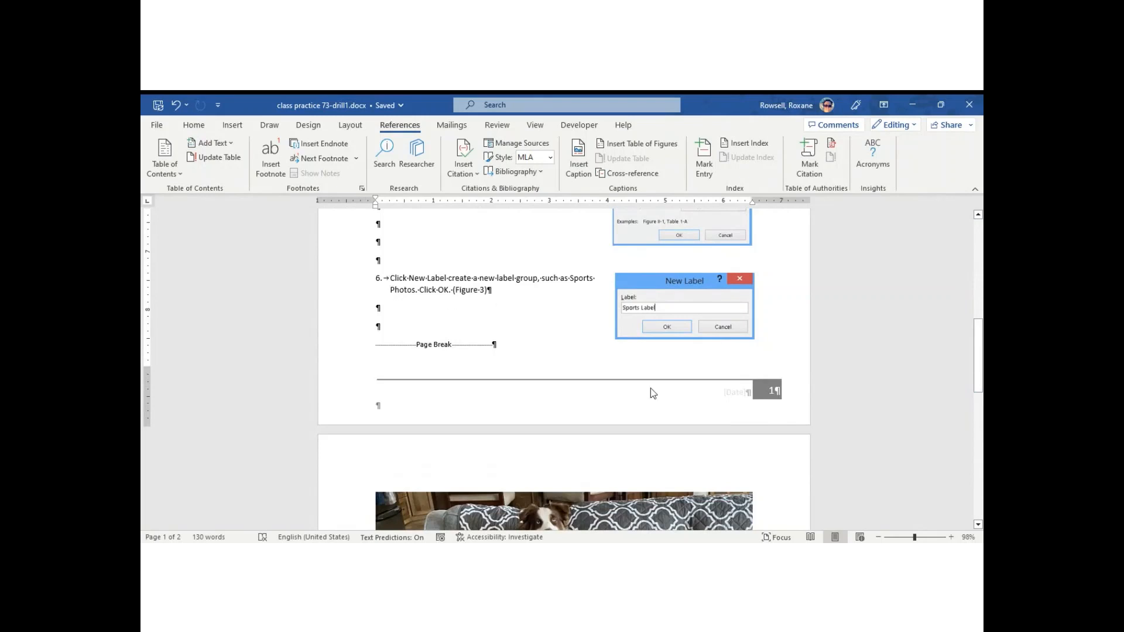
pyautogui.moveTo(979, 392); pyautogui.dragTo(981, 417)
pyautogui.click(569, 381)
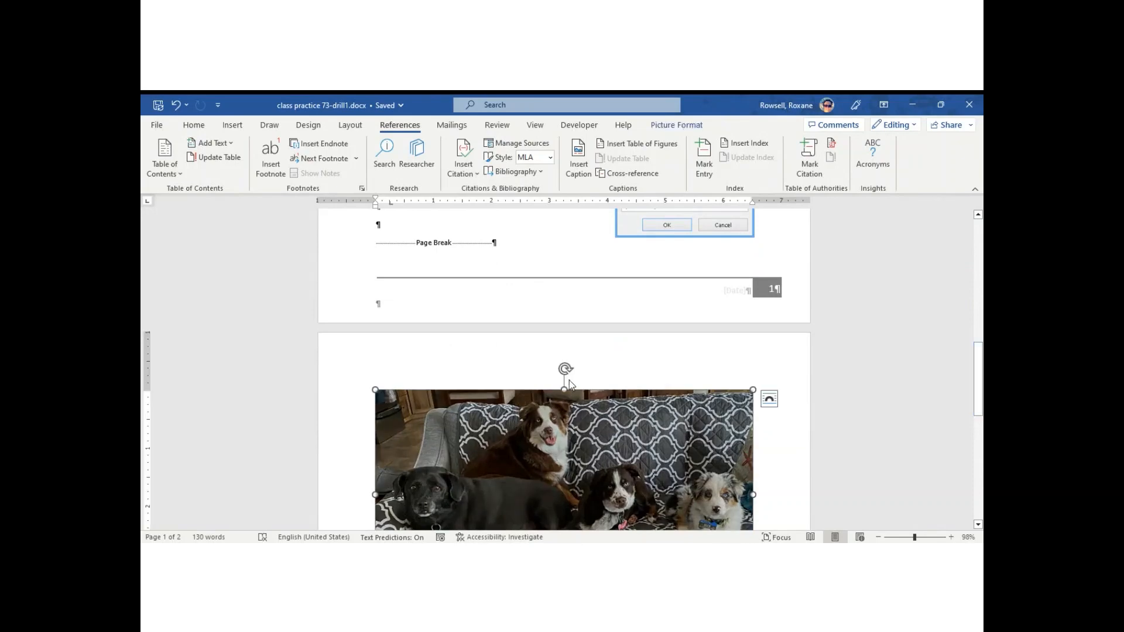
pyautogui.click(526, 240)
pyautogui.press('Return')
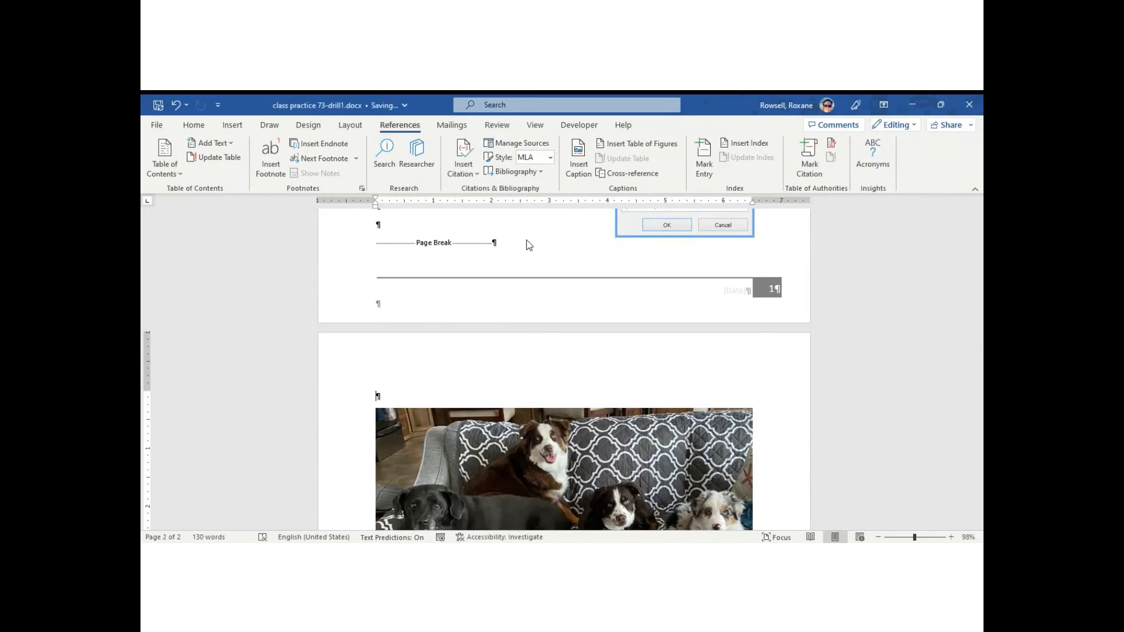
# Above the dog picture, write "Picture of [owner's first name]'s 4 dogs is displayed in Figure 4." and start a new paragraph
pyautogui.write("Picture of Roxan'e")
pyautogui.press('BackSpace')
pyautogui.press('BackSpace')
pyautogui.write("e's ")
pyautogui.write('4 do')
pyautogui.write('gs is ')
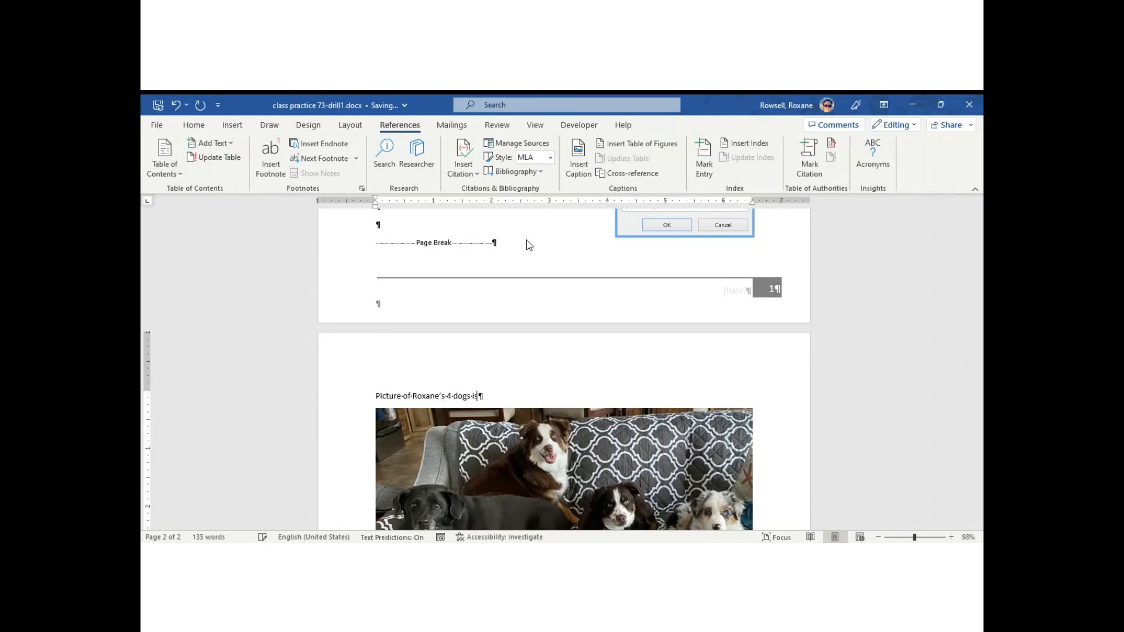
pyautogui.write('displaye')
pyautogui.write('d in Fi')
pyautogui.write('rgure')
pyautogui.write(' 4')
pyautogui.write('.')
pyautogui.press('Return')
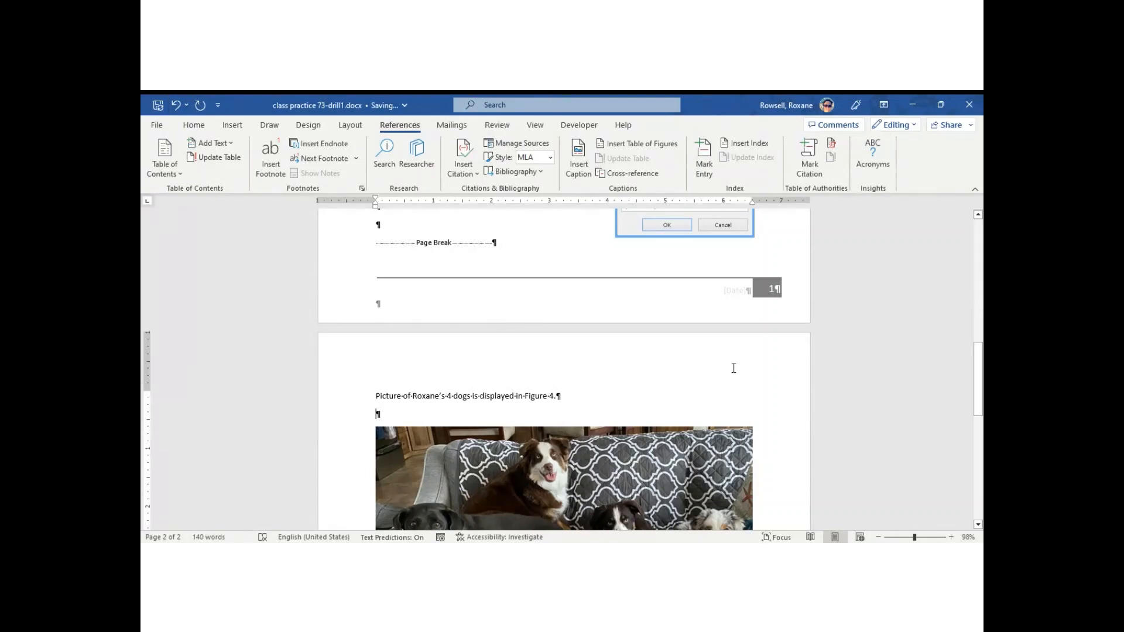
# Caption the Caption dialog picture beside step 2 as "Figure 1", placed below the picture
pyautogui.scroll(-3, 975, 388)
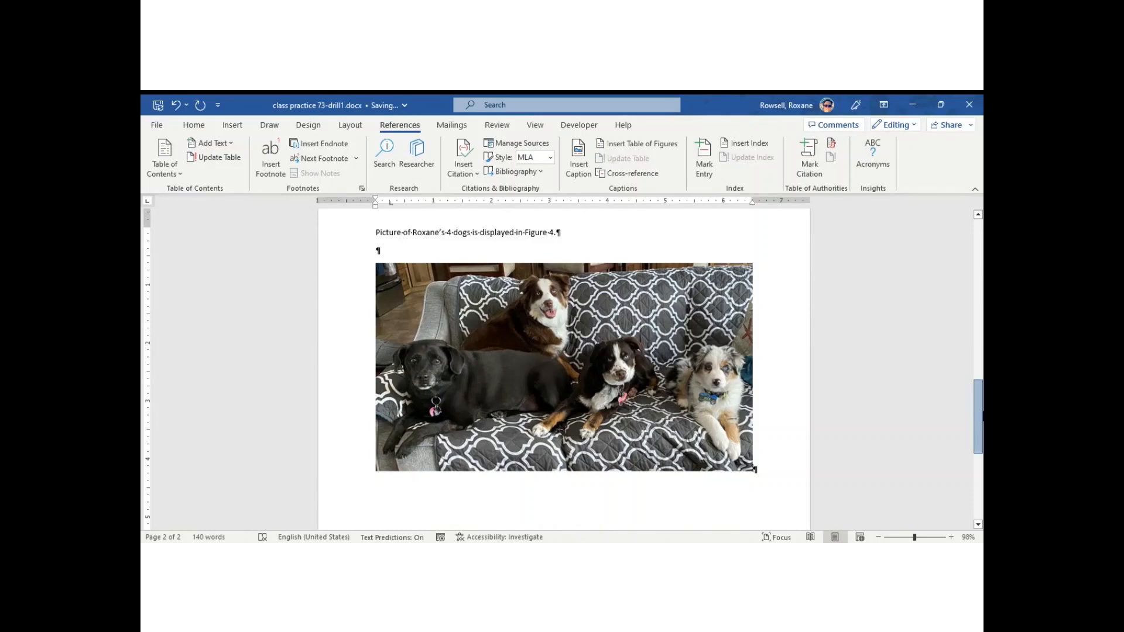
pyautogui.moveTo(982, 410); pyautogui.dragTo(982, 253)
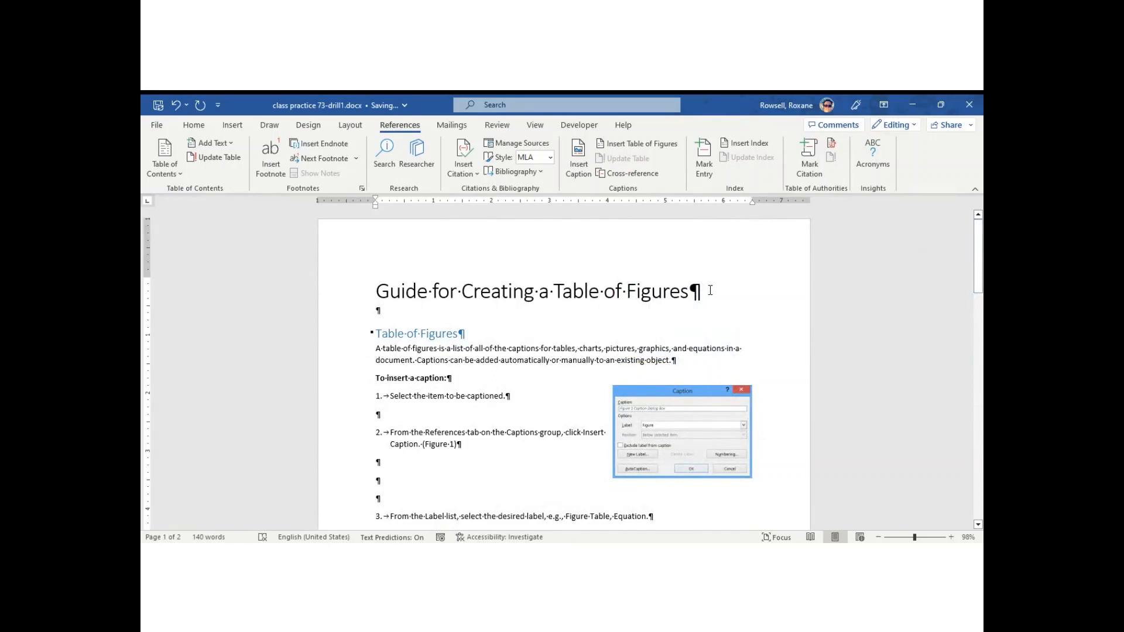
pyautogui.click(377, 293)
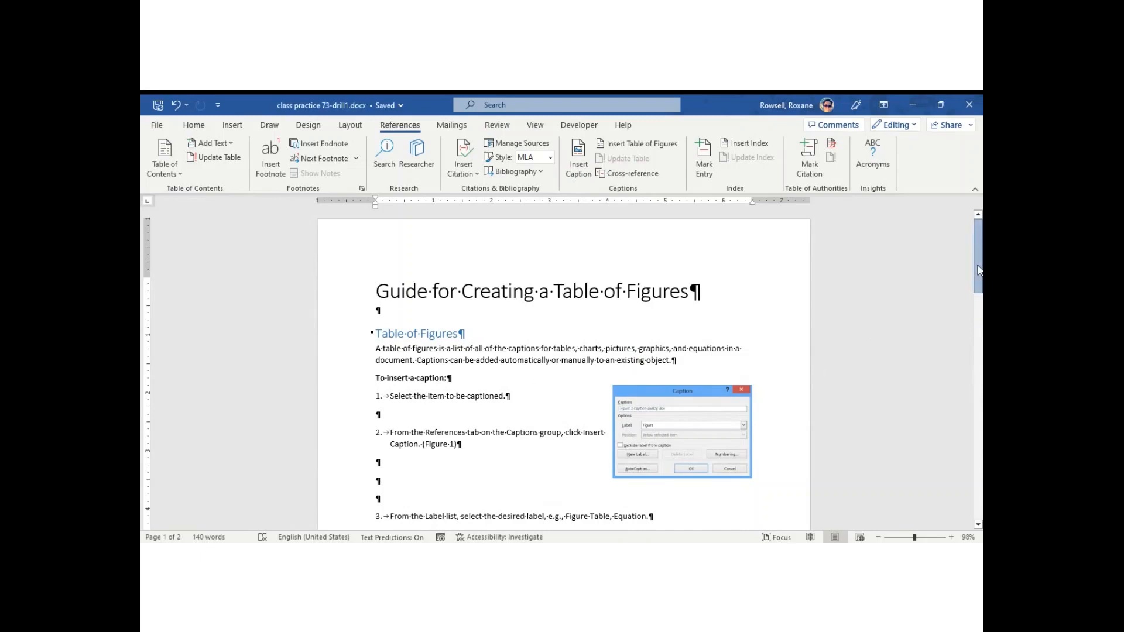
pyautogui.moveTo(978, 270); pyautogui.dragTo(979, 278)
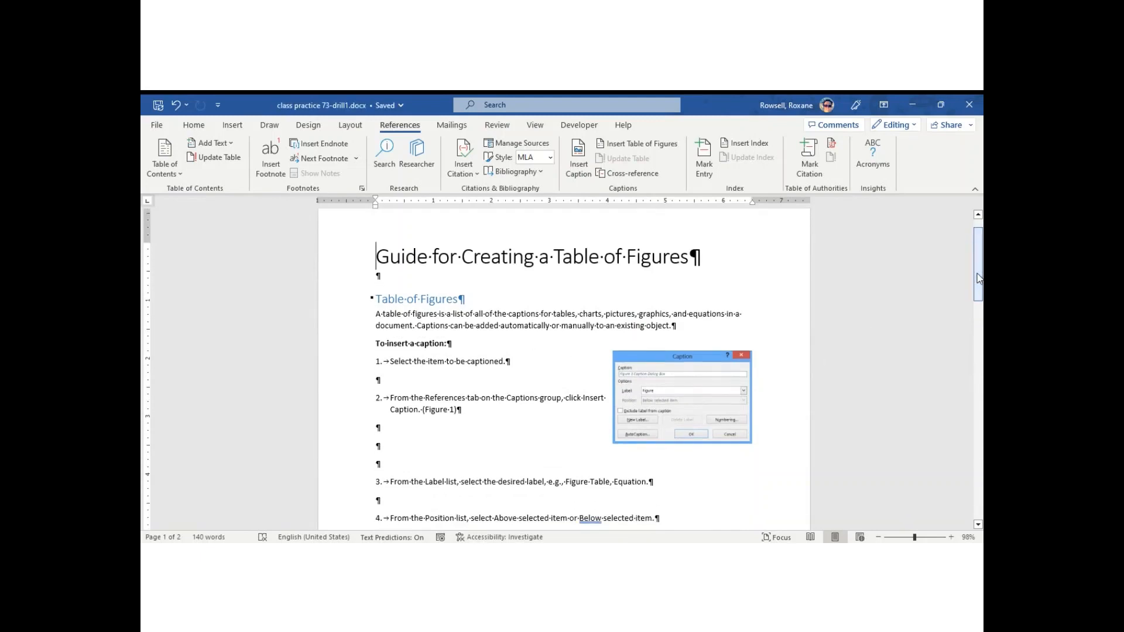
pyautogui.click(718, 376)
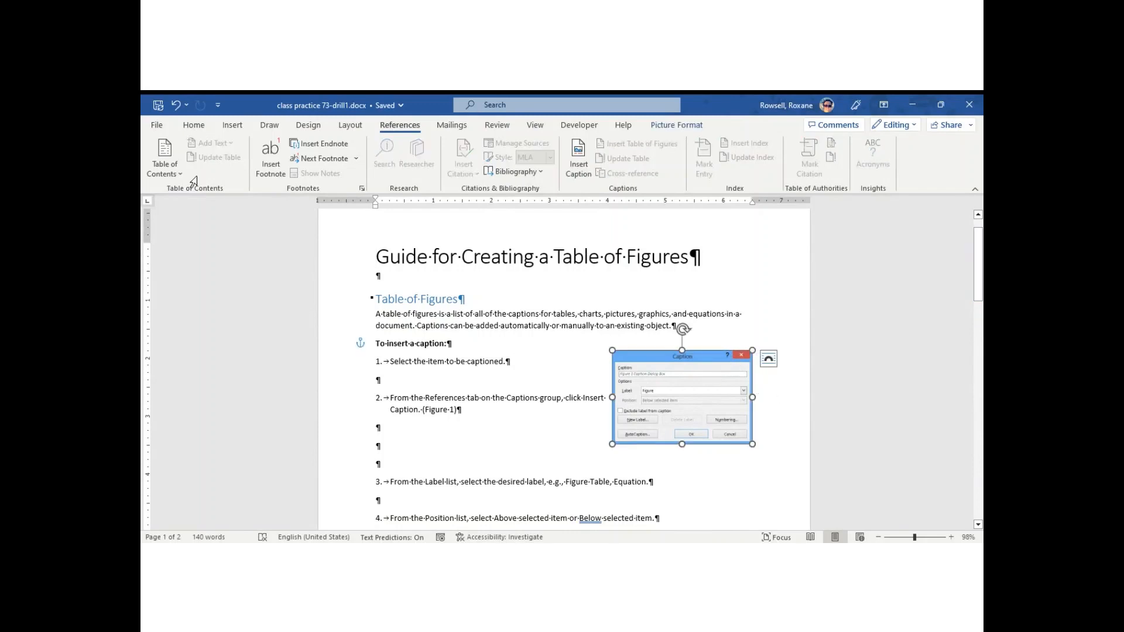
pyautogui.click(195, 126)
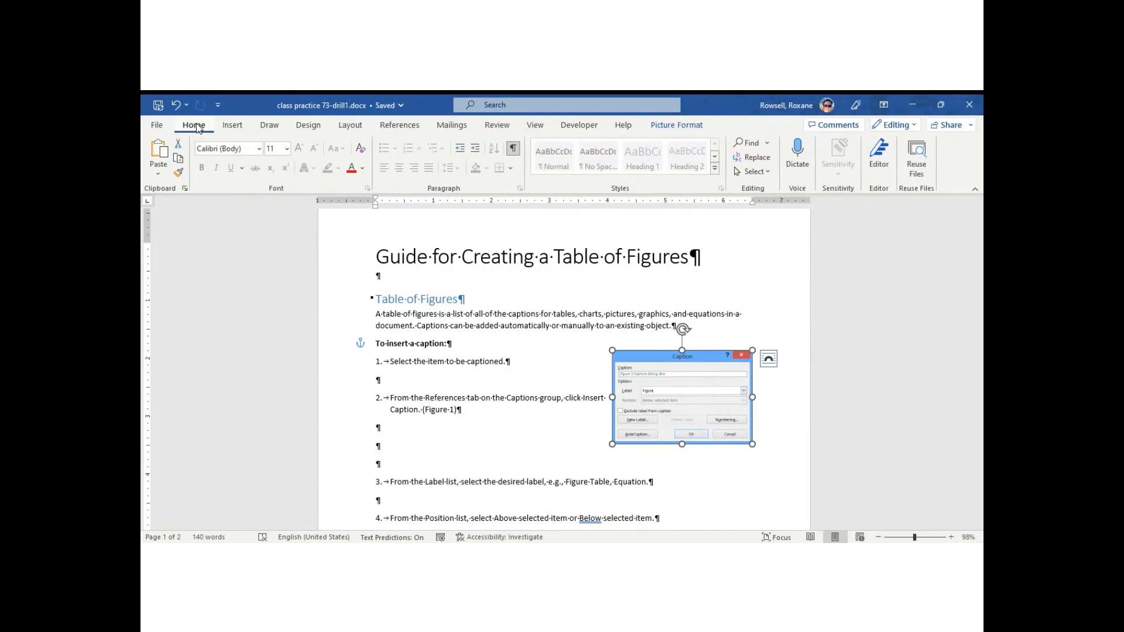
pyautogui.click(402, 128)
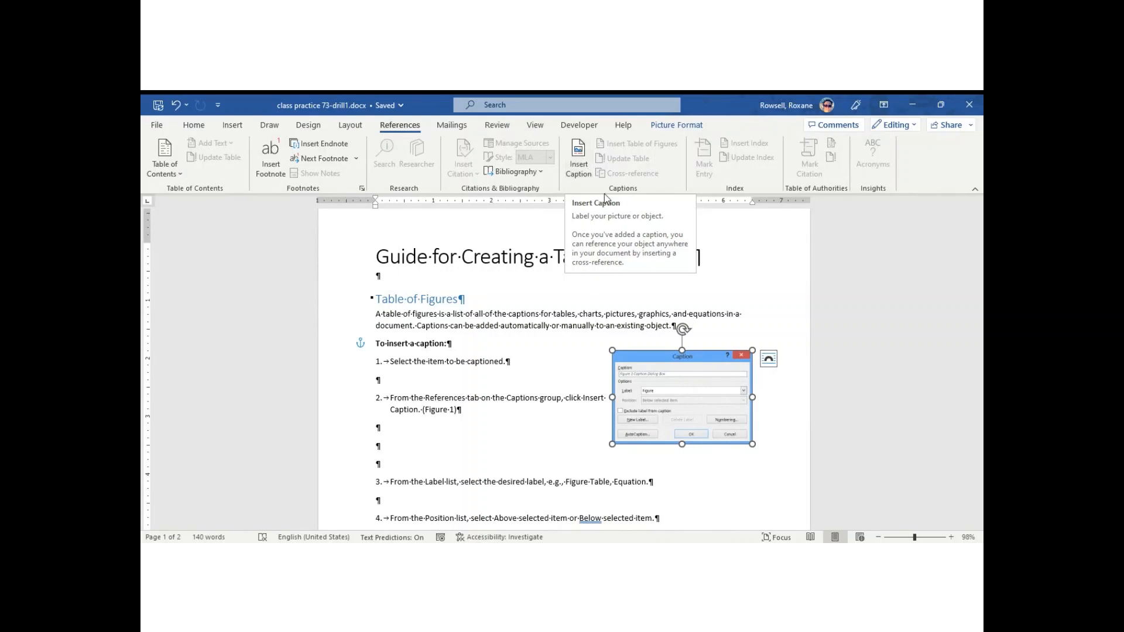
pyautogui.click(677, 323)
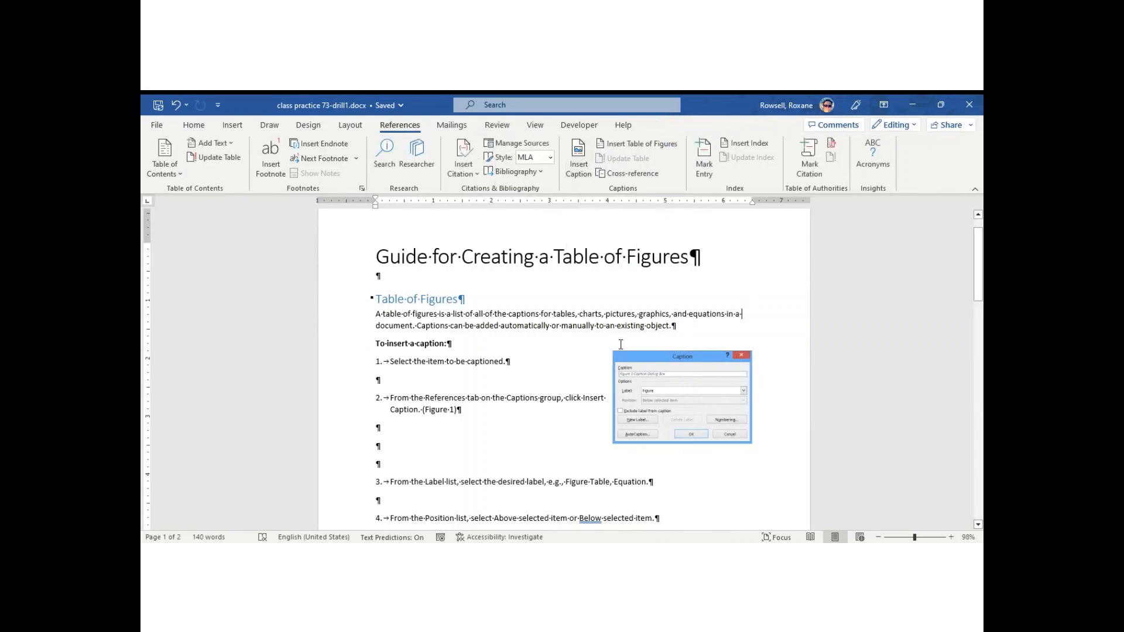
pyautogui.click(670, 397)
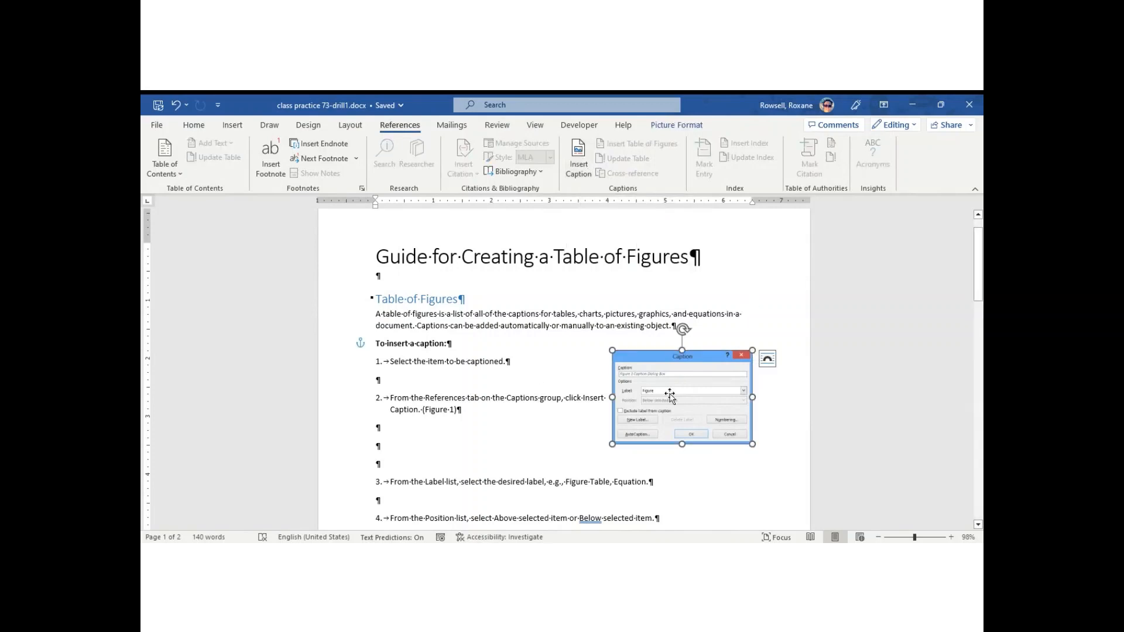
pyautogui.click(580, 167)
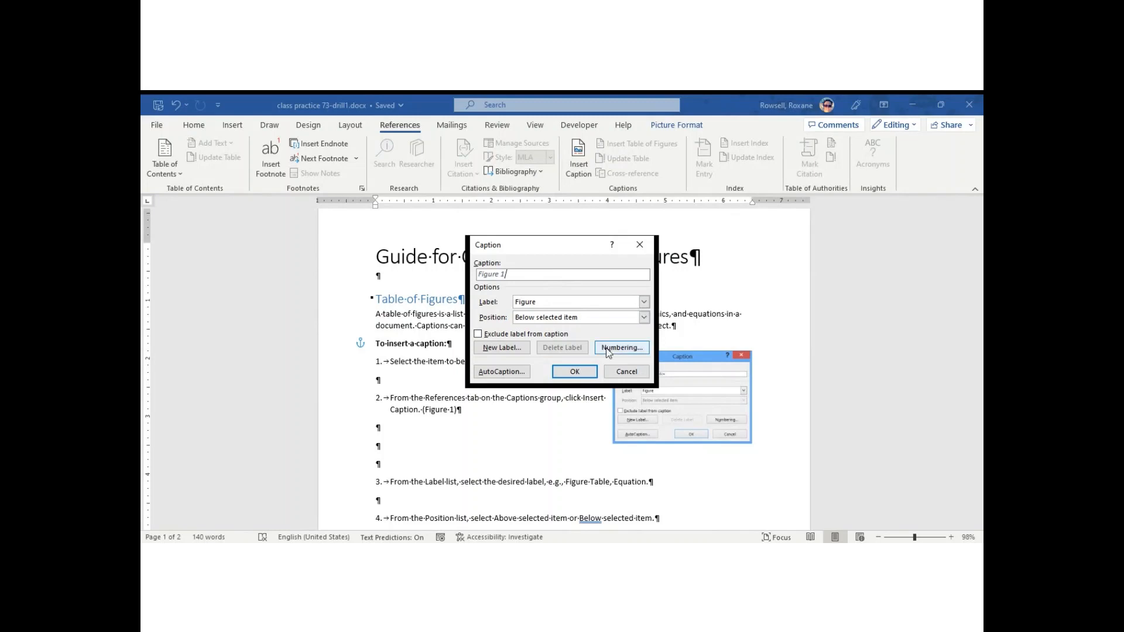
pyautogui.click(575, 374)
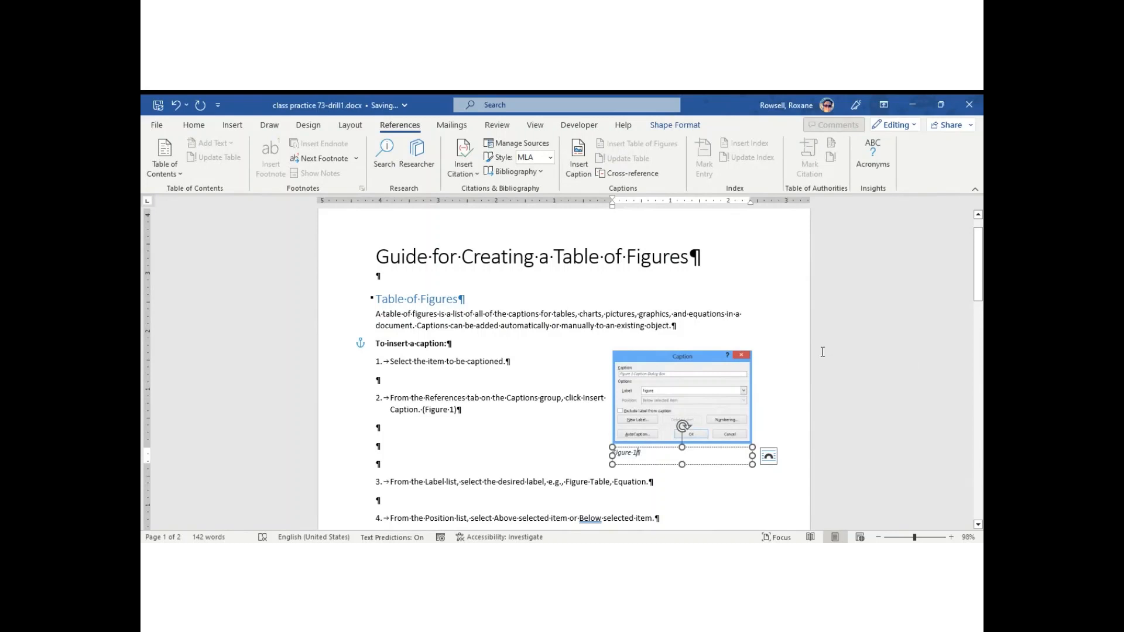
pyautogui.click(771, 371)
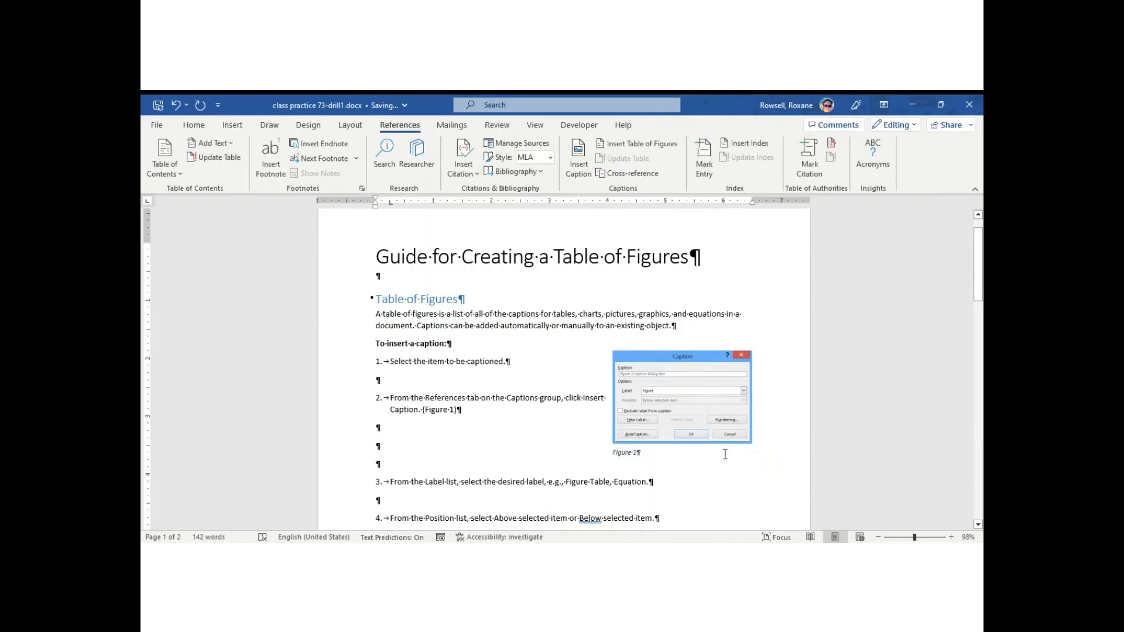
pyautogui.click(671, 460)
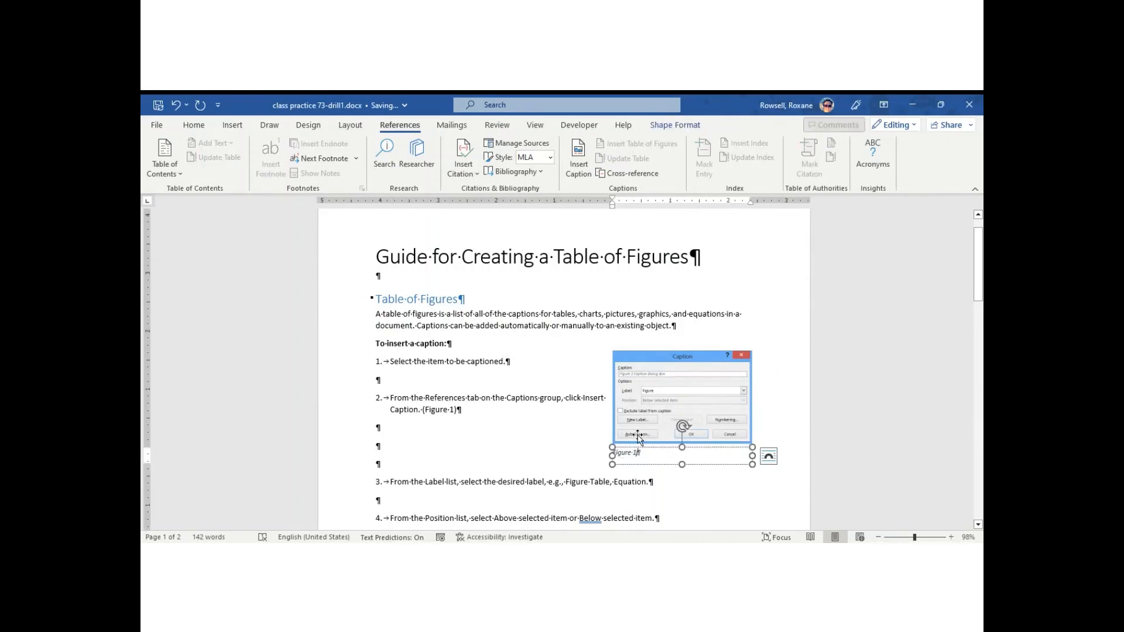
pyautogui.click(779, 391)
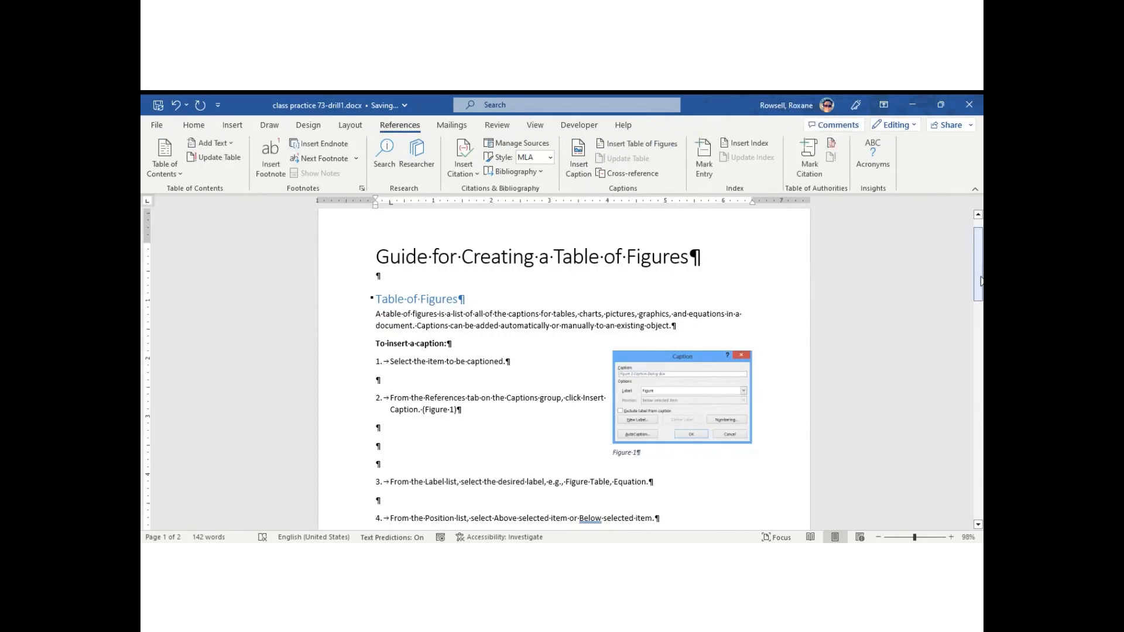
# Insert the caption "Figure 2" below the Caption Numbering picture beside step 5
pyautogui.moveTo(982, 281); pyautogui.dragTo(982, 338)
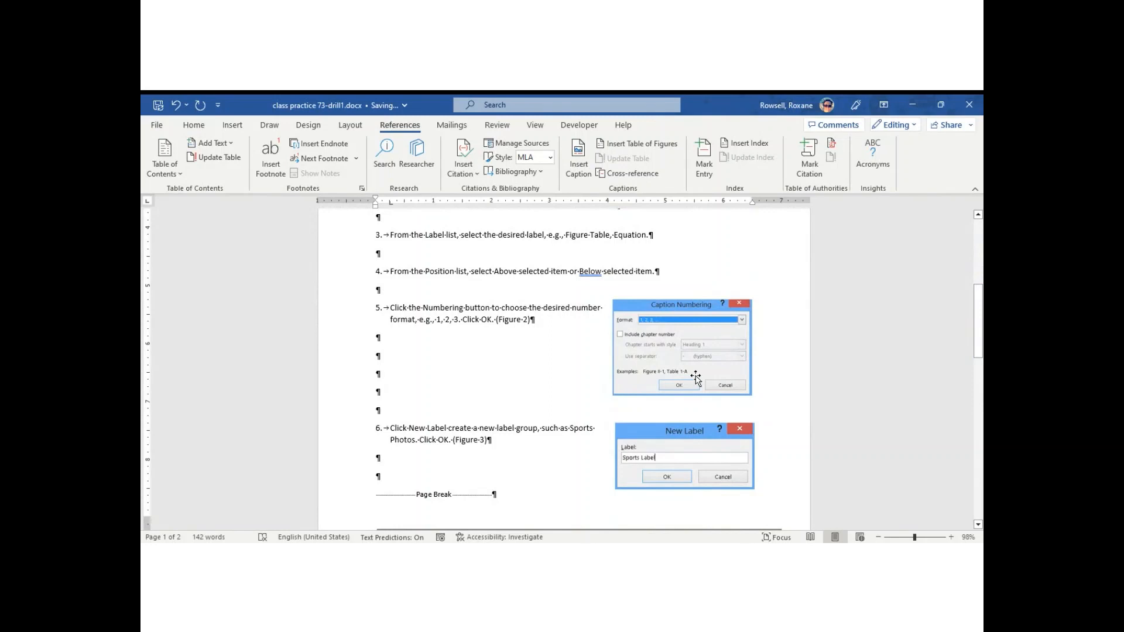
pyautogui.click(667, 380)
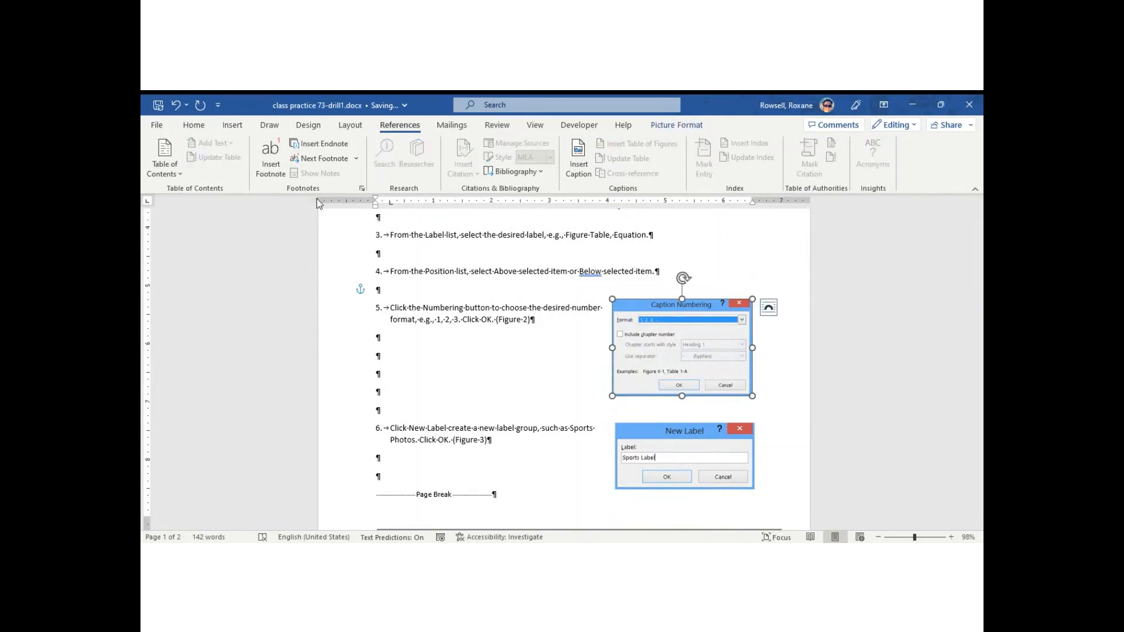
pyautogui.click(575, 157)
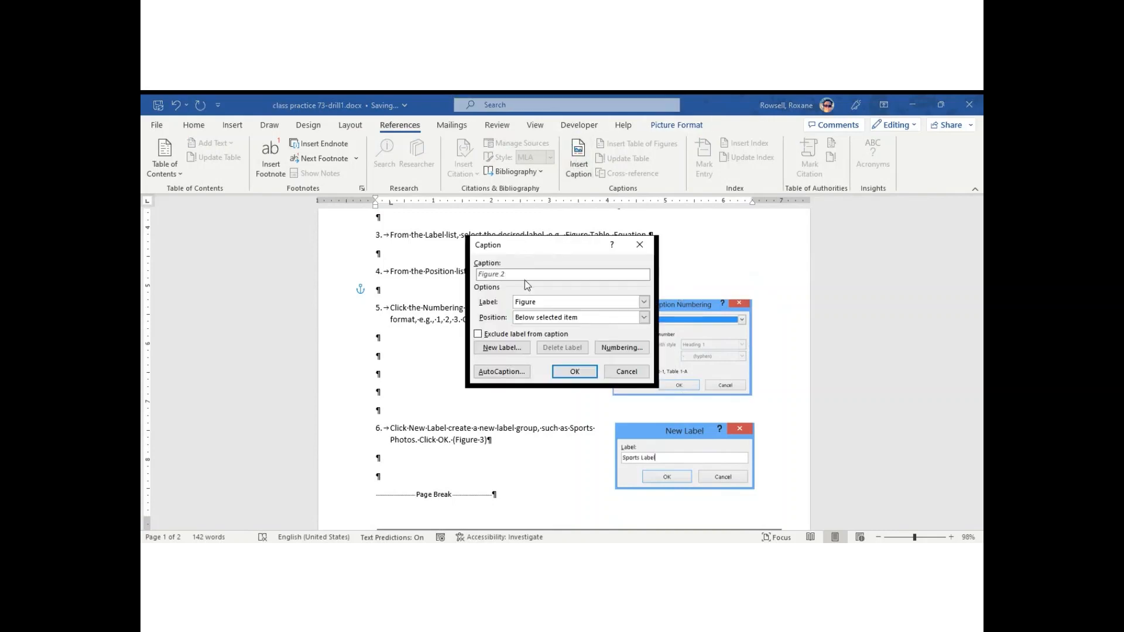
pyautogui.click(588, 374)
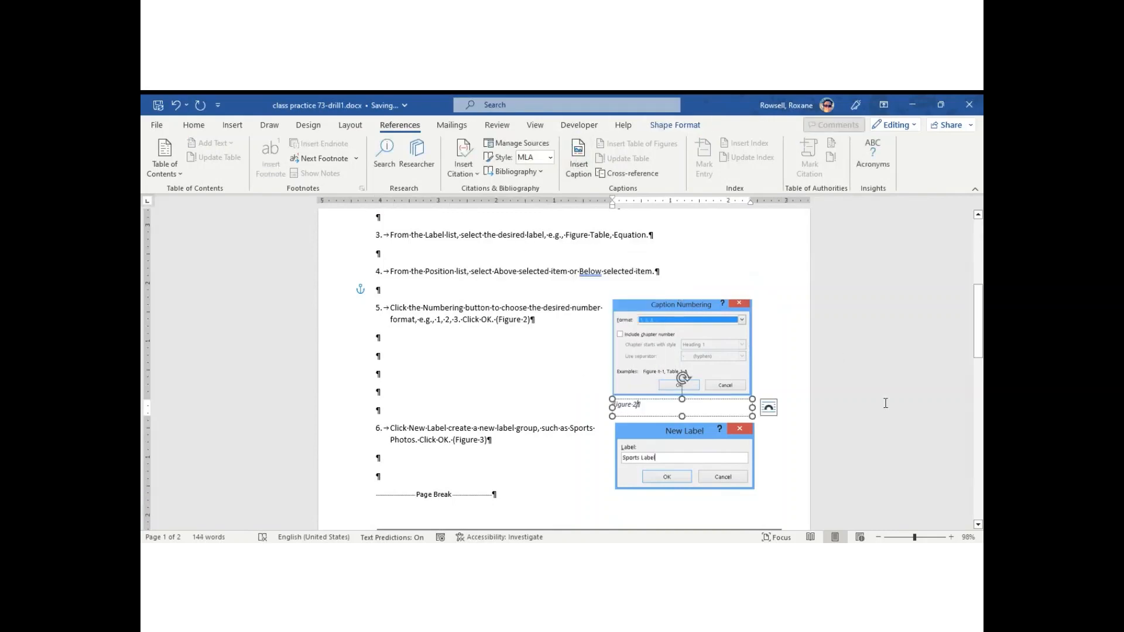
# Insert the caption "Figure 3" below the New Label picture beside step 6
pyautogui.moveTo(979, 333); pyautogui.dragTo(979, 370)
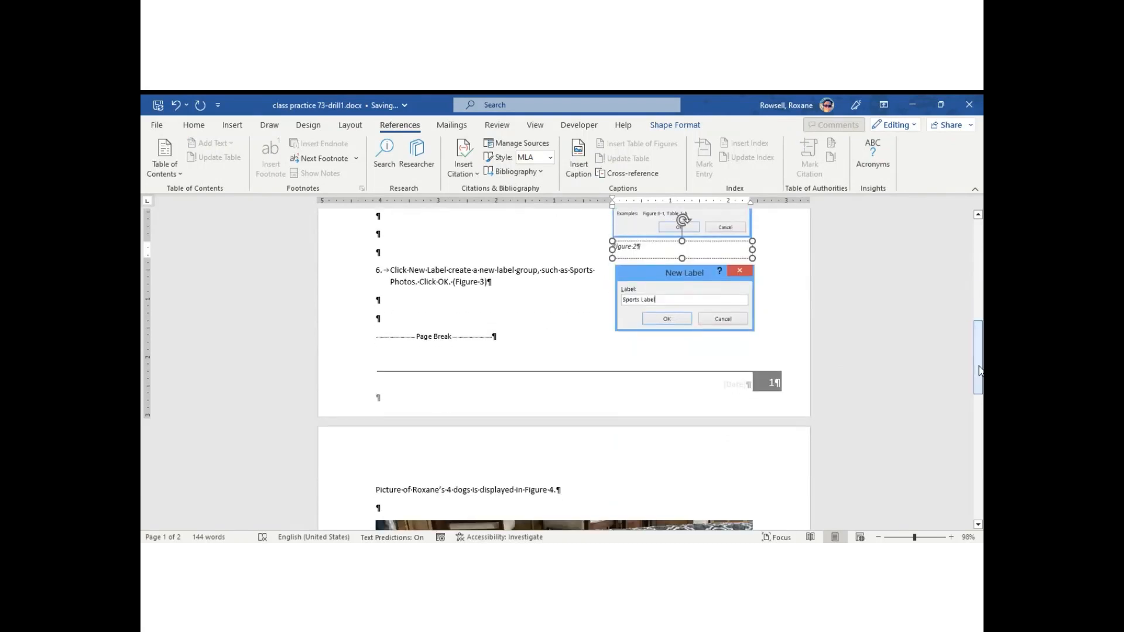
pyautogui.click(738, 308)
pyautogui.click(579, 159)
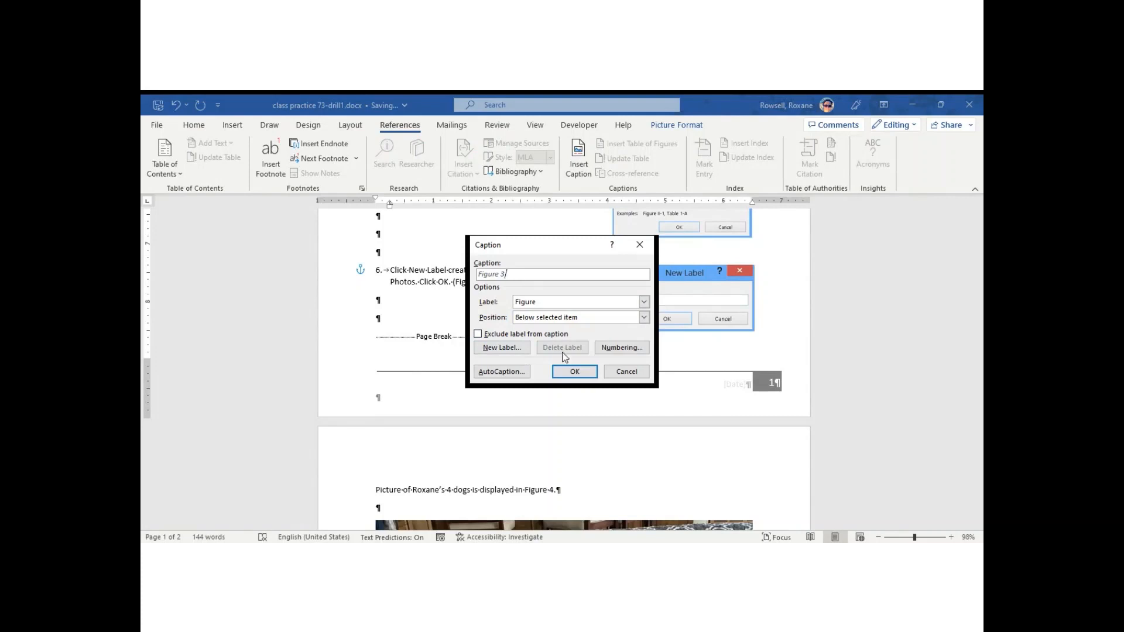
pyautogui.click(576, 373)
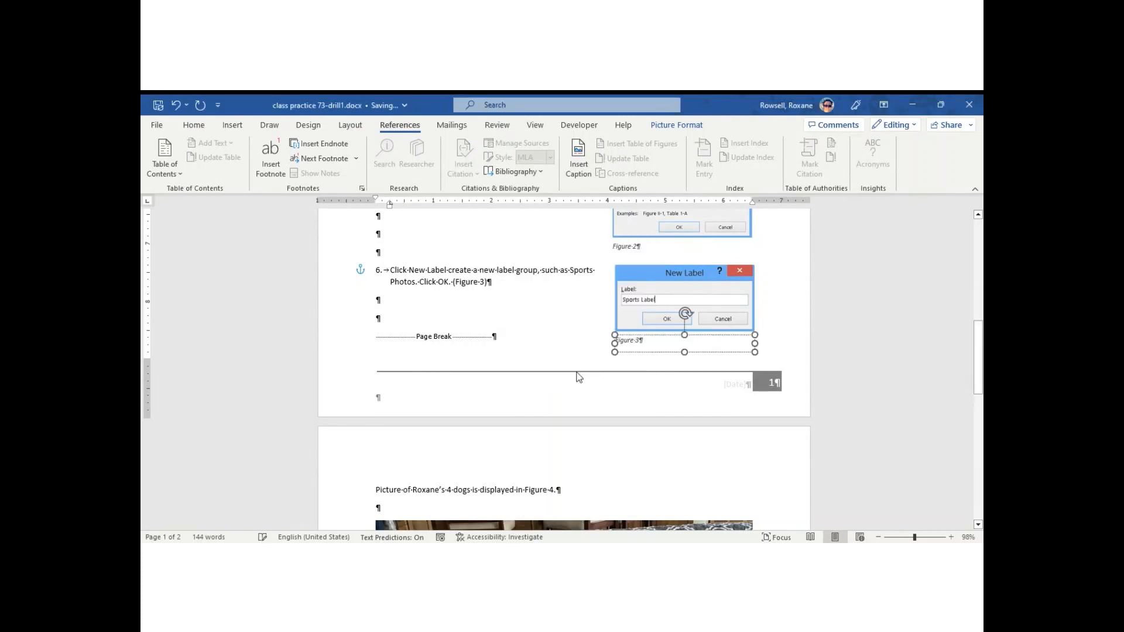
pyautogui.click(770, 437)
# Insert a page break before the guide's title, and a second page break at the end of the new first page's break line
pyautogui.moveTo(981, 381); pyautogui.dragTo(979, 235)
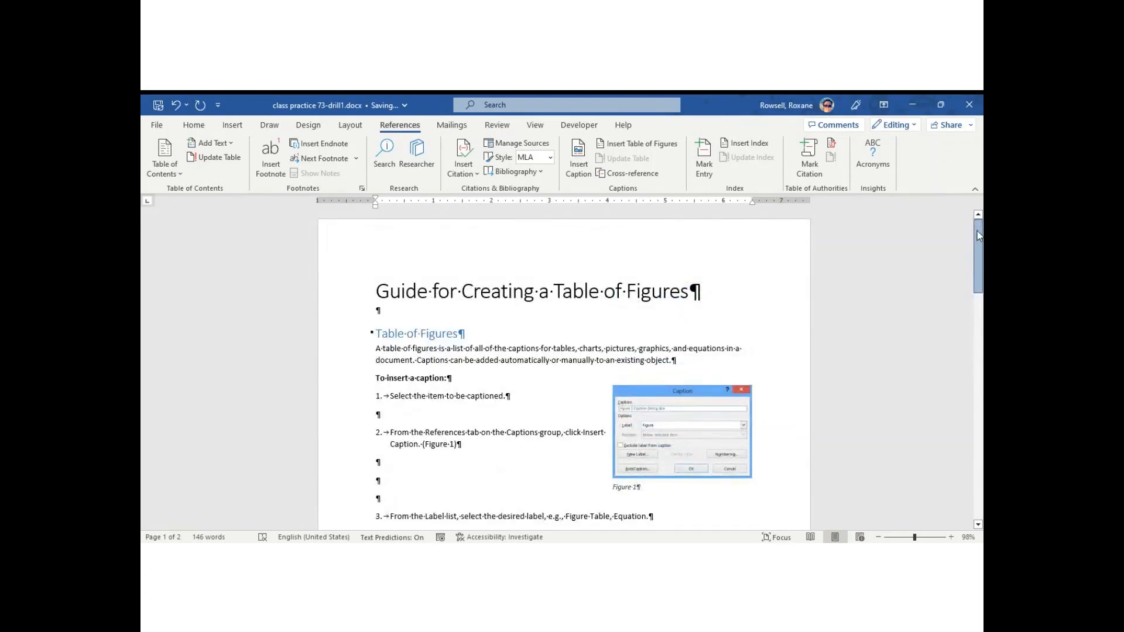
pyautogui.click(375, 283)
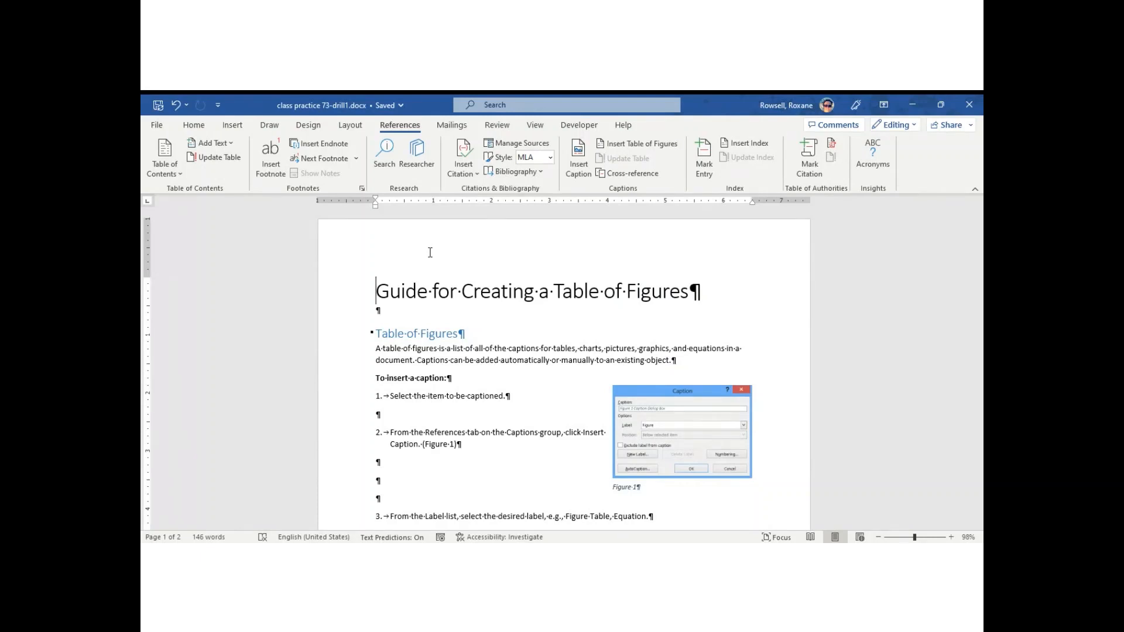
pyautogui.hotkey('ctrl', 'Return')
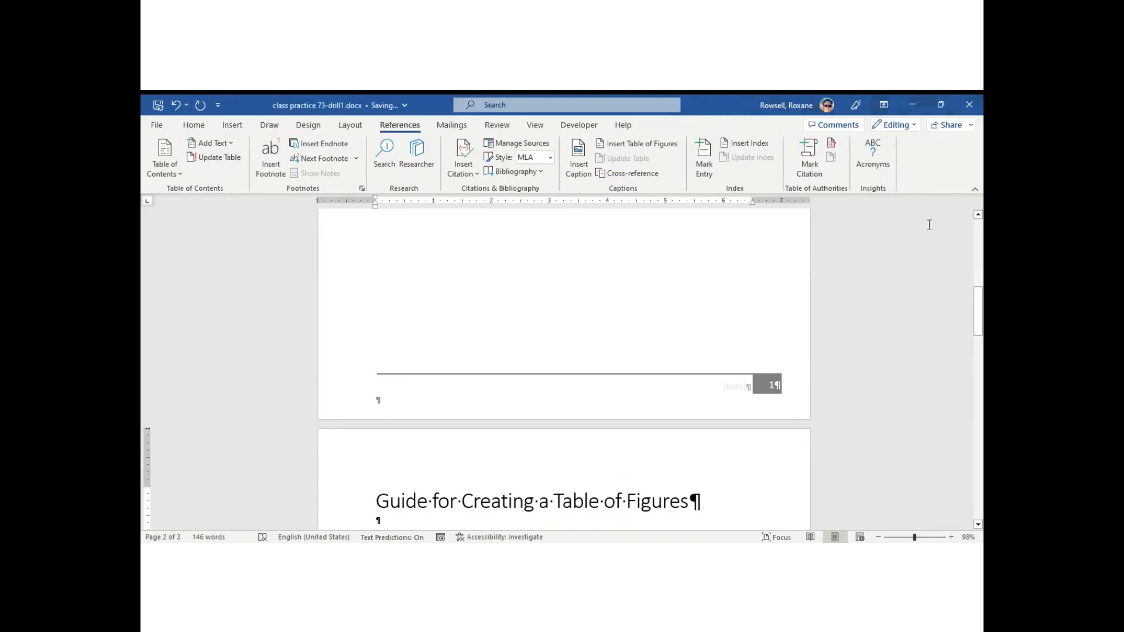
pyautogui.moveTo(981, 327); pyautogui.dragTo(982, 259)
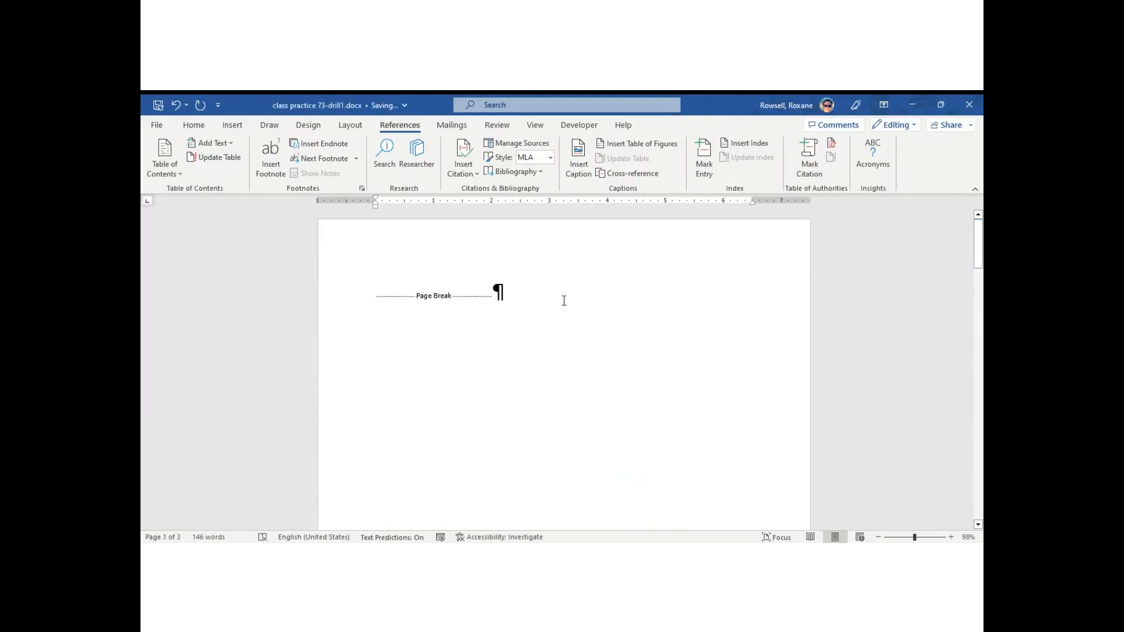
pyautogui.click(517, 293)
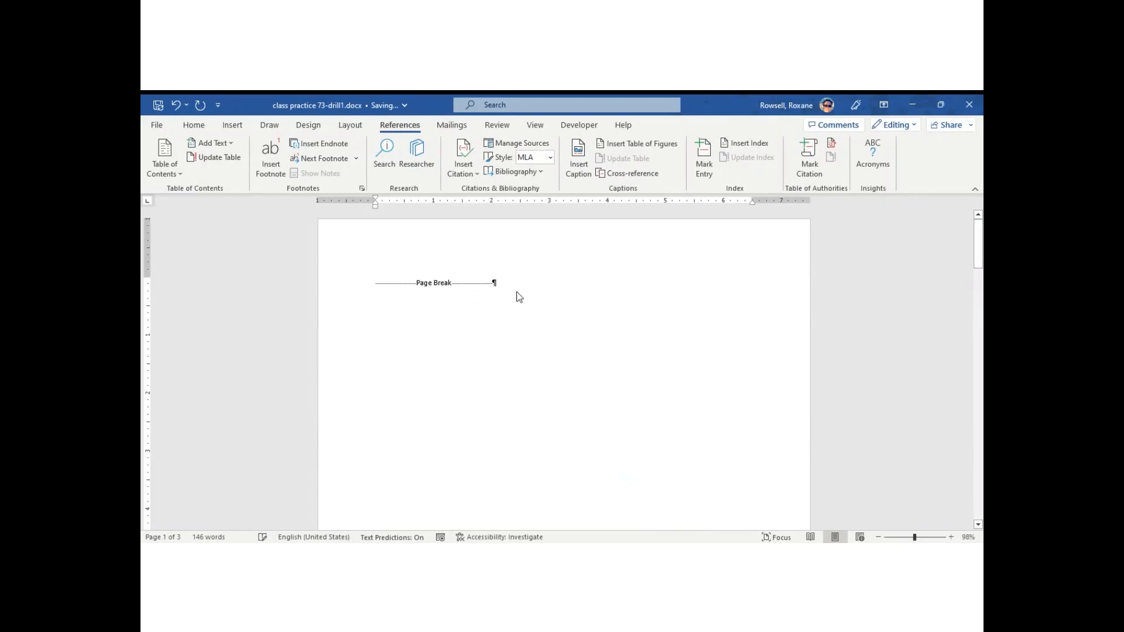
pyautogui.hotkey('ctrl', 'Return')
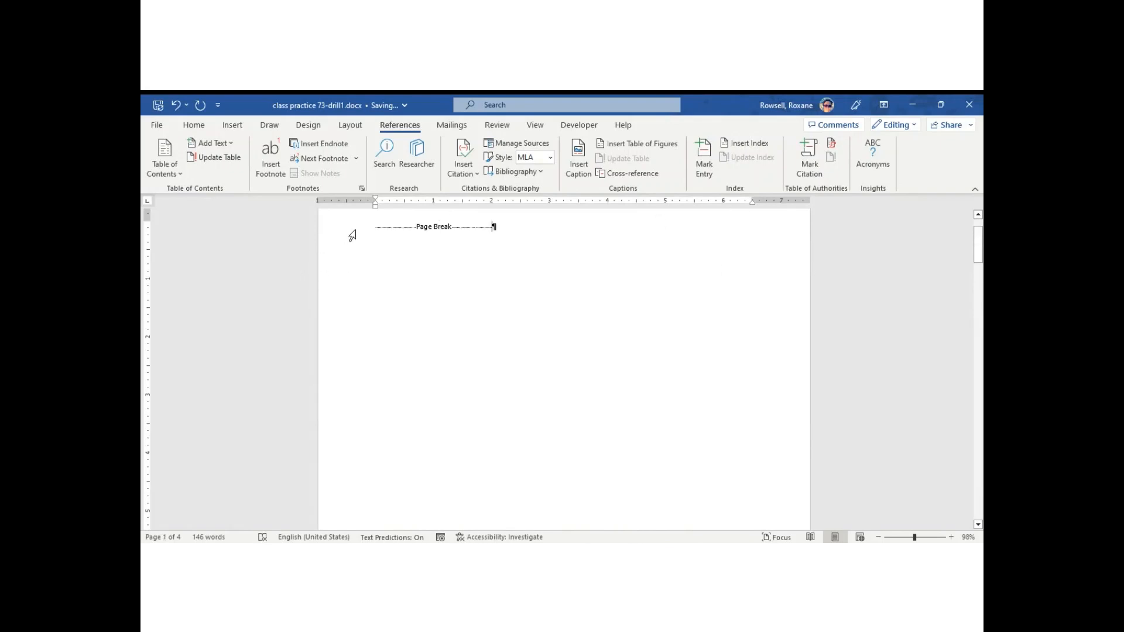
# Above the first page's break, add three blank paragraphs and the title "Table of Figures", followed by a new paragraph
pyautogui.click(377, 227)
pyautogui.press('Return')
pyautogui.press('Return')
pyautogui.press('Return')
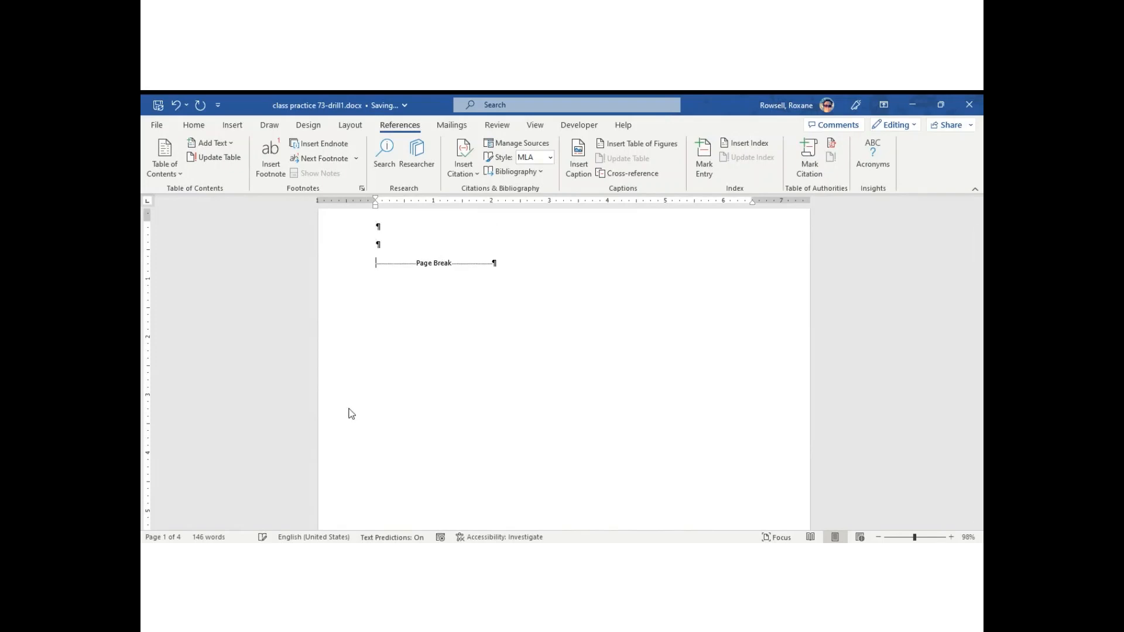
pyautogui.write('T')
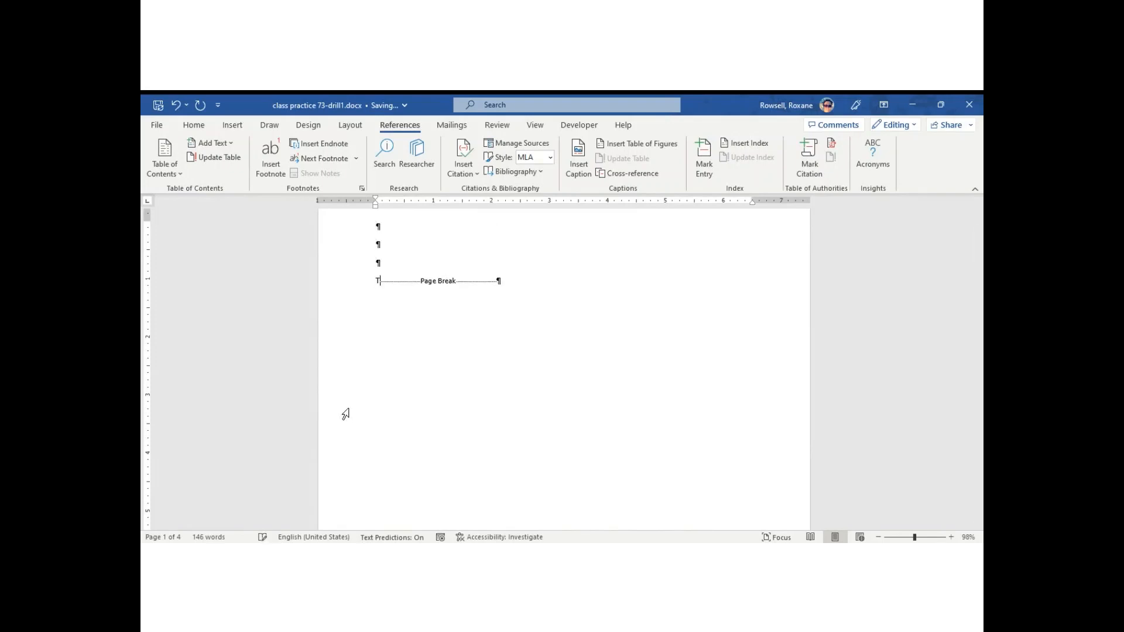
pyautogui.write('able of Figures')
pyautogui.press('Return')
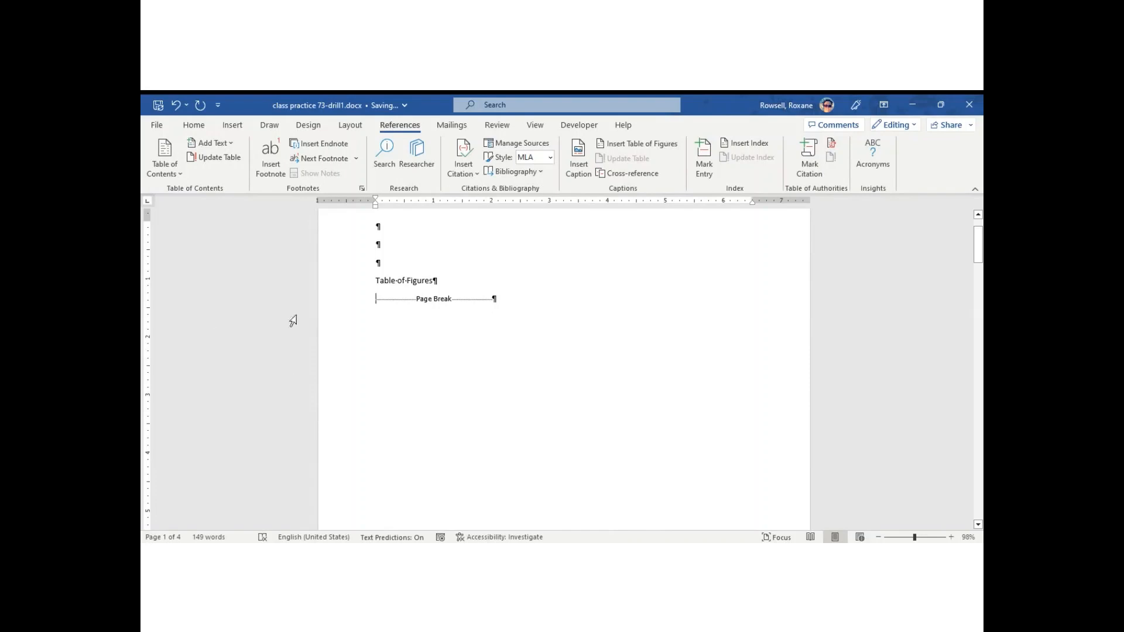
# Enlarge the "Table of Figures" title on the first page to font size 20
pyautogui.click(324, 286)
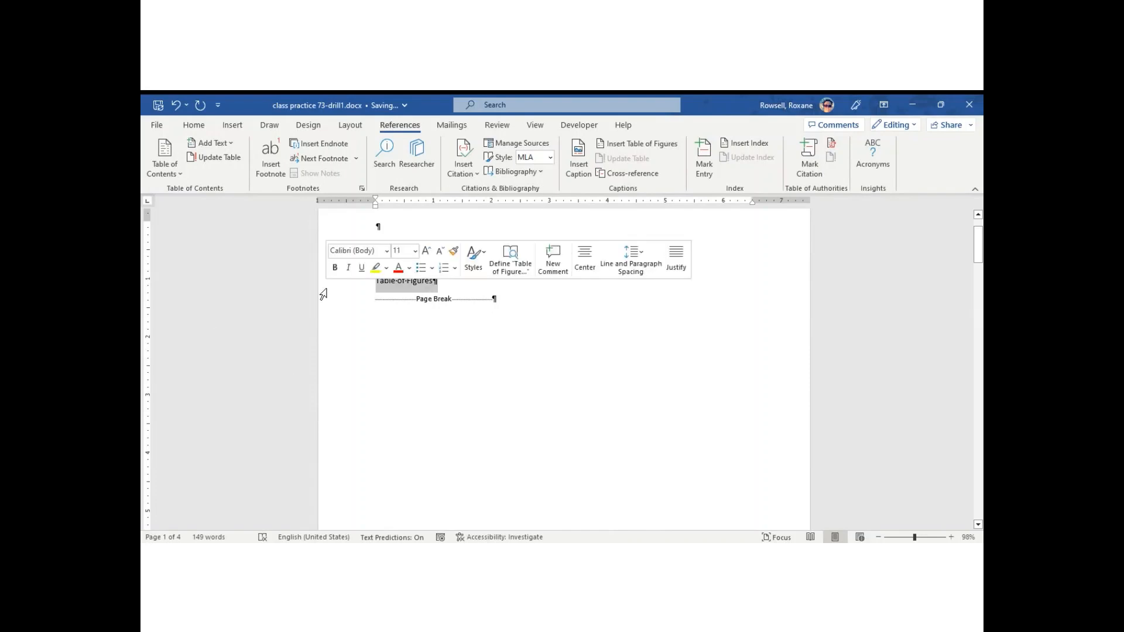
pyautogui.click(202, 127)
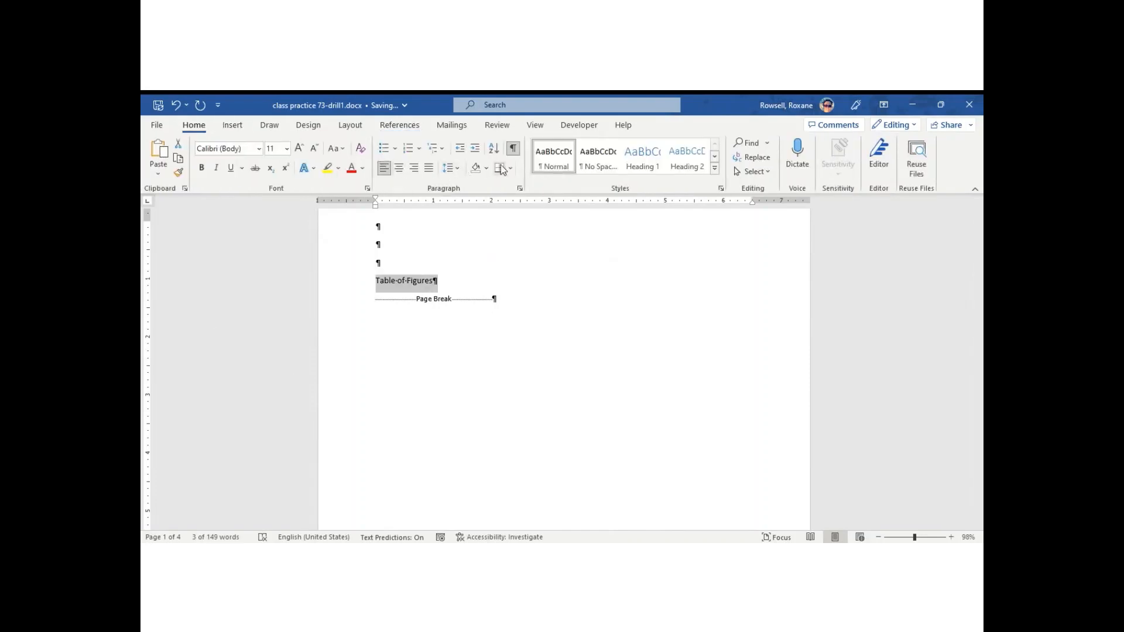
pyautogui.click(299, 149)
pyautogui.click(299, 149)
pyautogui.click(300, 149)
pyautogui.click(299, 149)
pyautogui.click(299, 148)
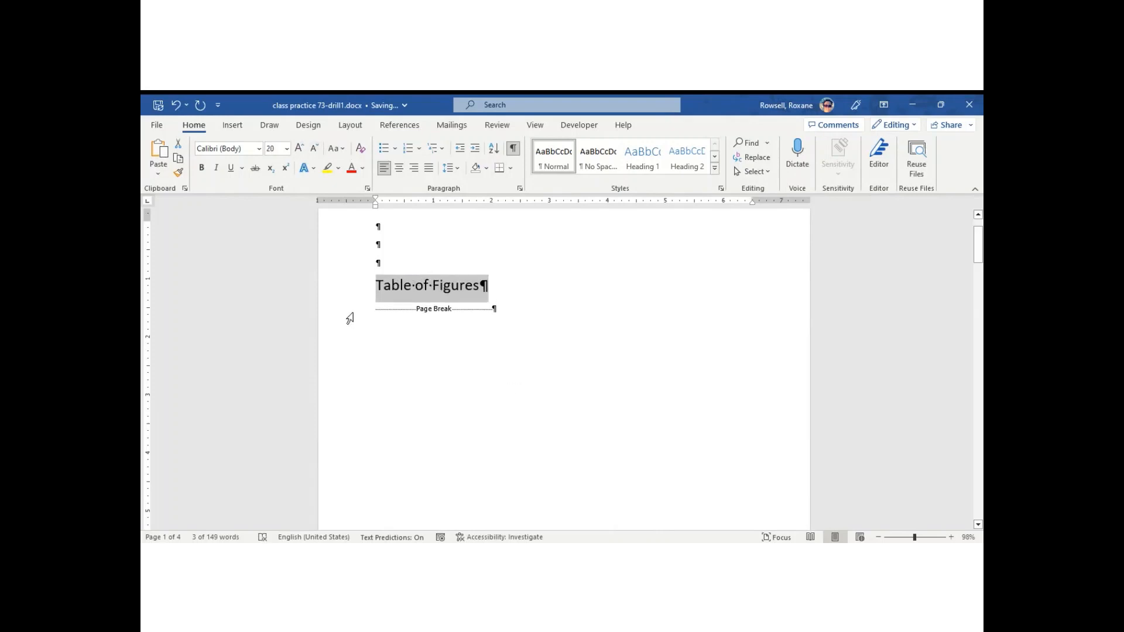
# Insert a table of figures below the "Table of Figures" title, with right-aligned page numbers, a dotted tab leader and the Figure caption label
pyautogui.click(374, 310)
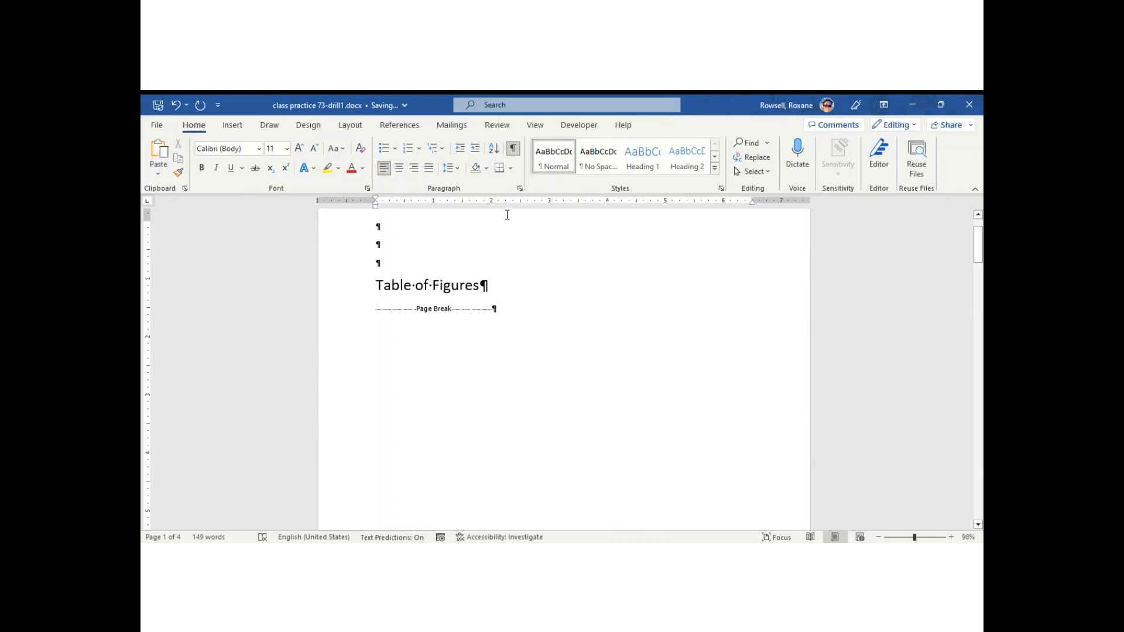
pyautogui.click(497, 125)
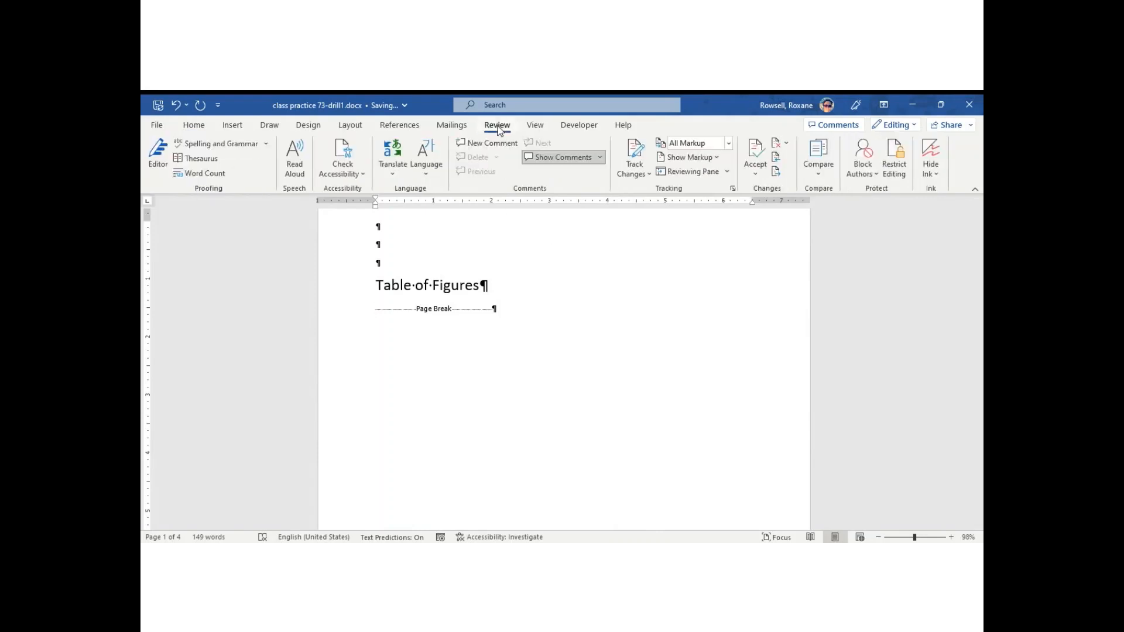
pyautogui.click(395, 125)
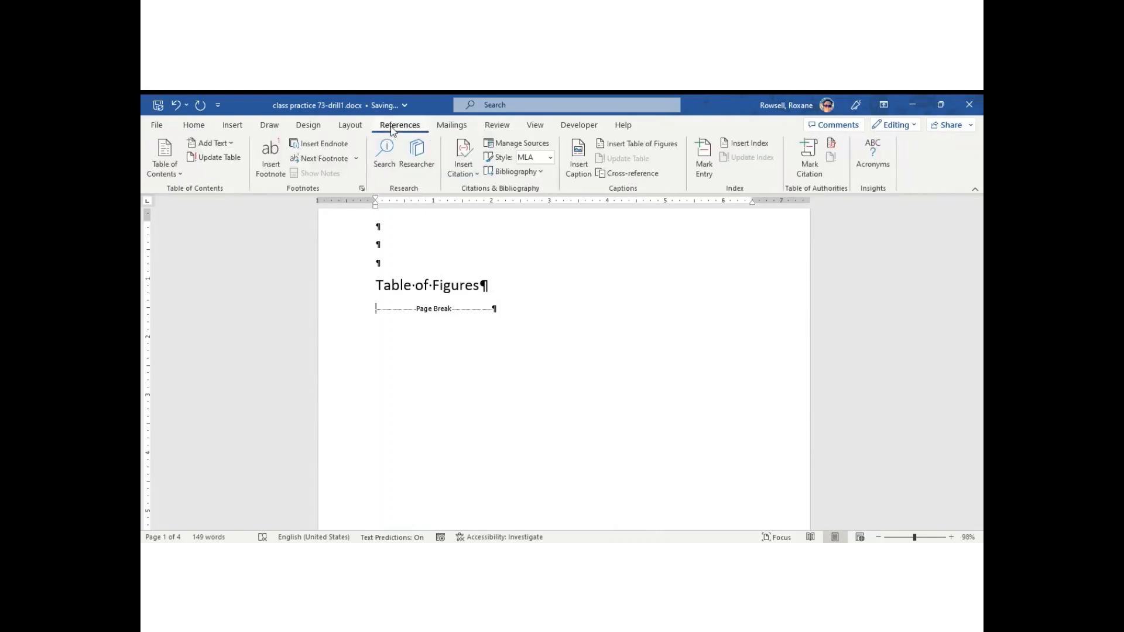
pyautogui.click(665, 145)
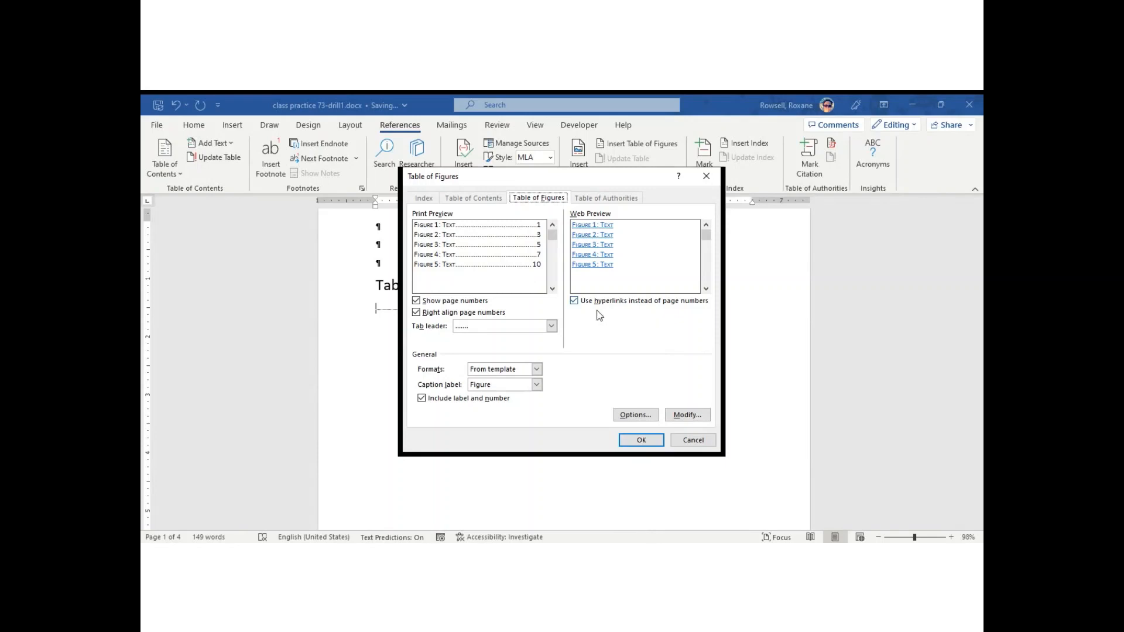
pyautogui.click(492, 331)
pyautogui.click(491, 329)
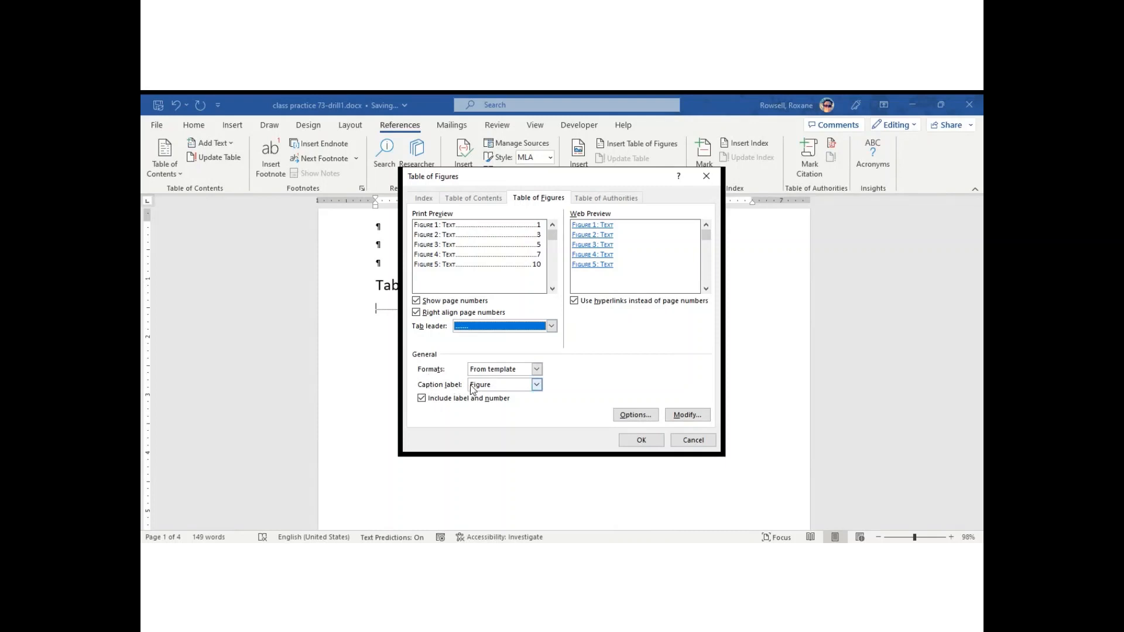
pyautogui.click(640, 440)
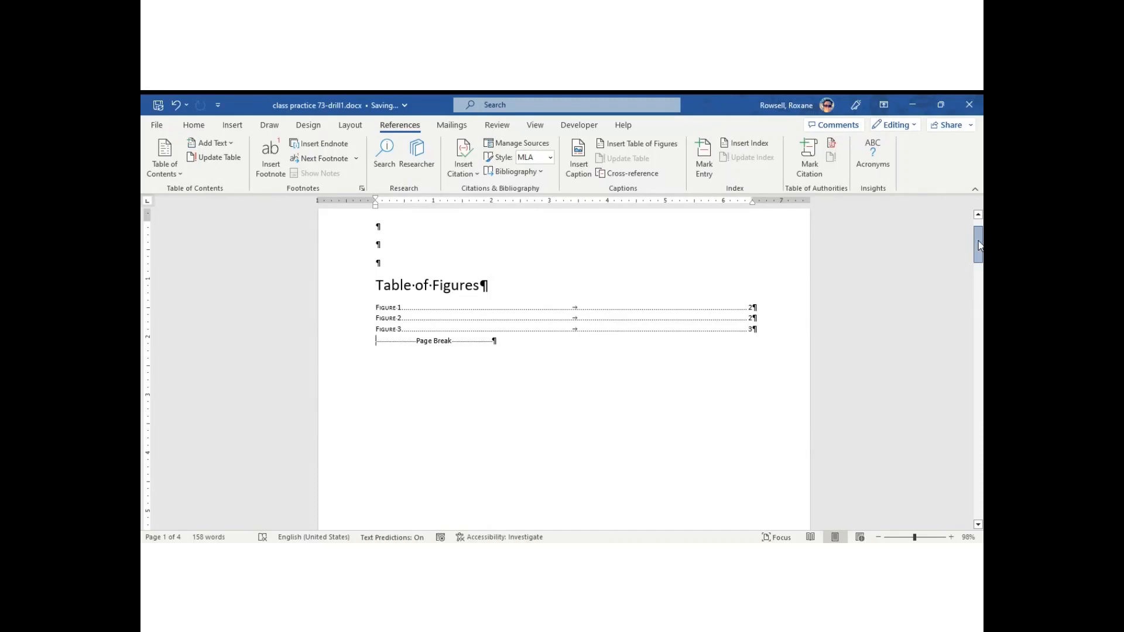
# Insert the caption "Figure 4" below the picture of the four dogs on the last page
pyautogui.scroll(1, 977, 246)
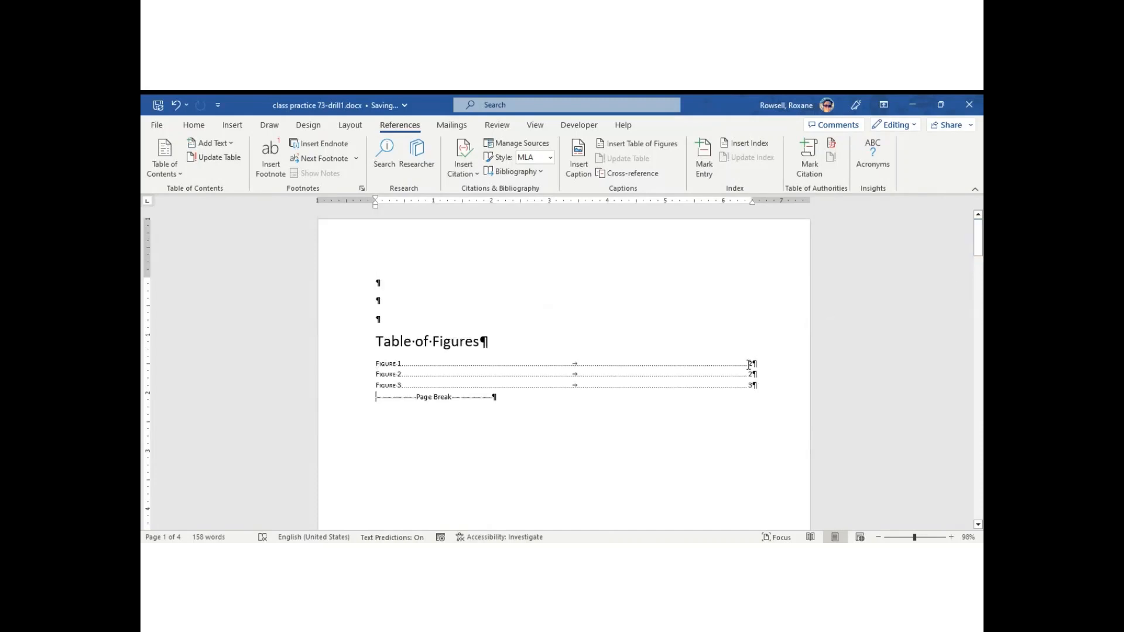
pyautogui.moveTo(981, 236); pyautogui.dragTo(963, 382)
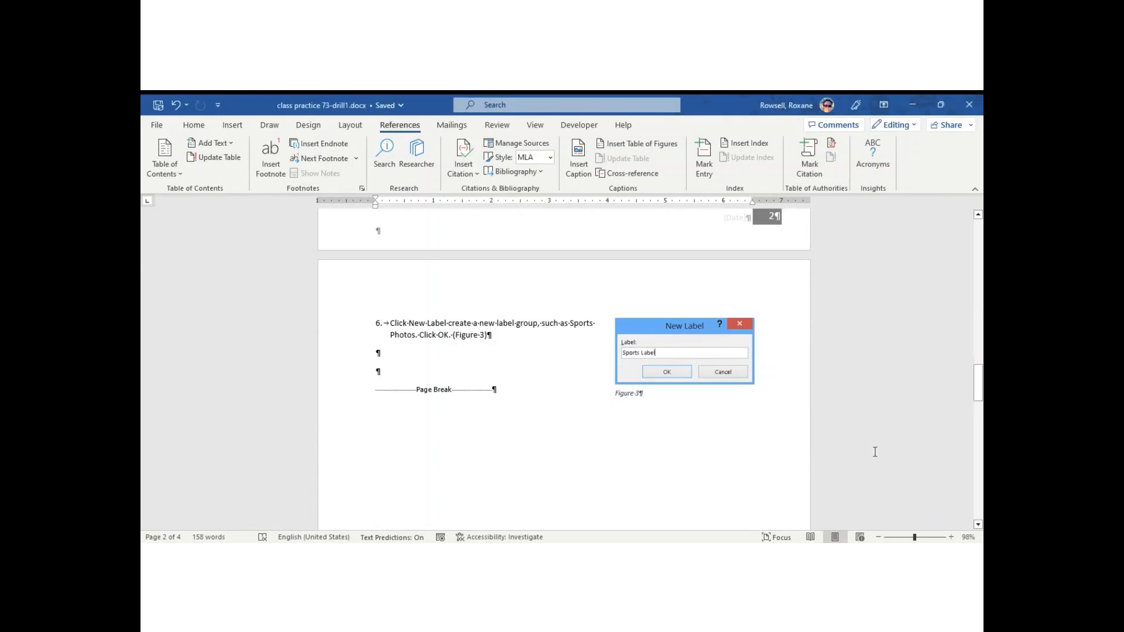
pyautogui.moveTo(978, 383); pyautogui.dragTo(979, 469)
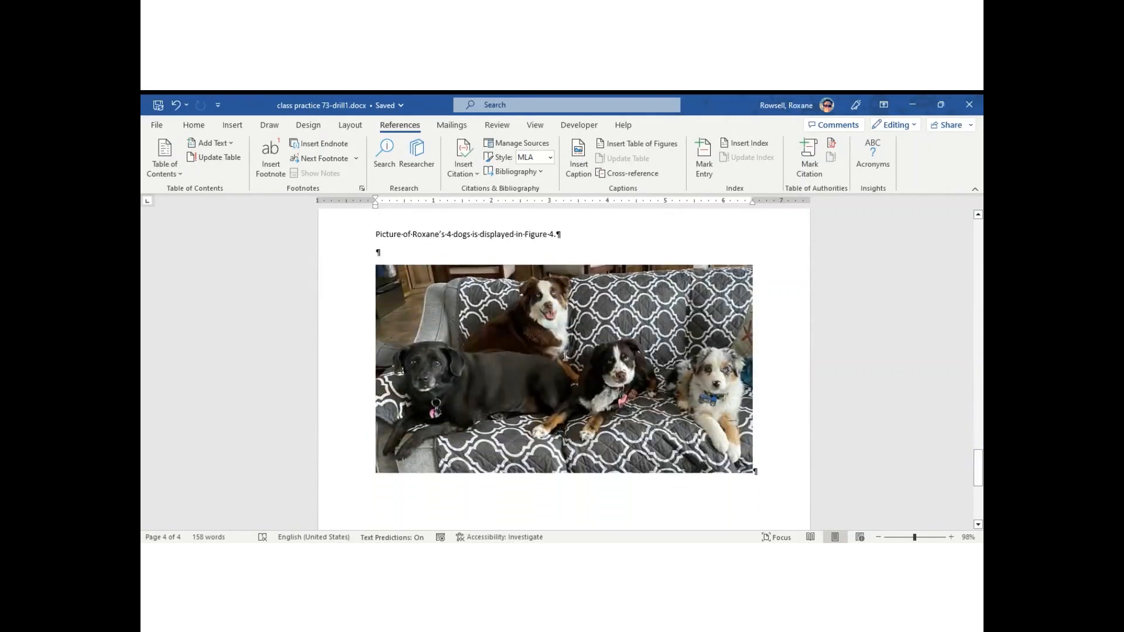
pyautogui.click(425, 363)
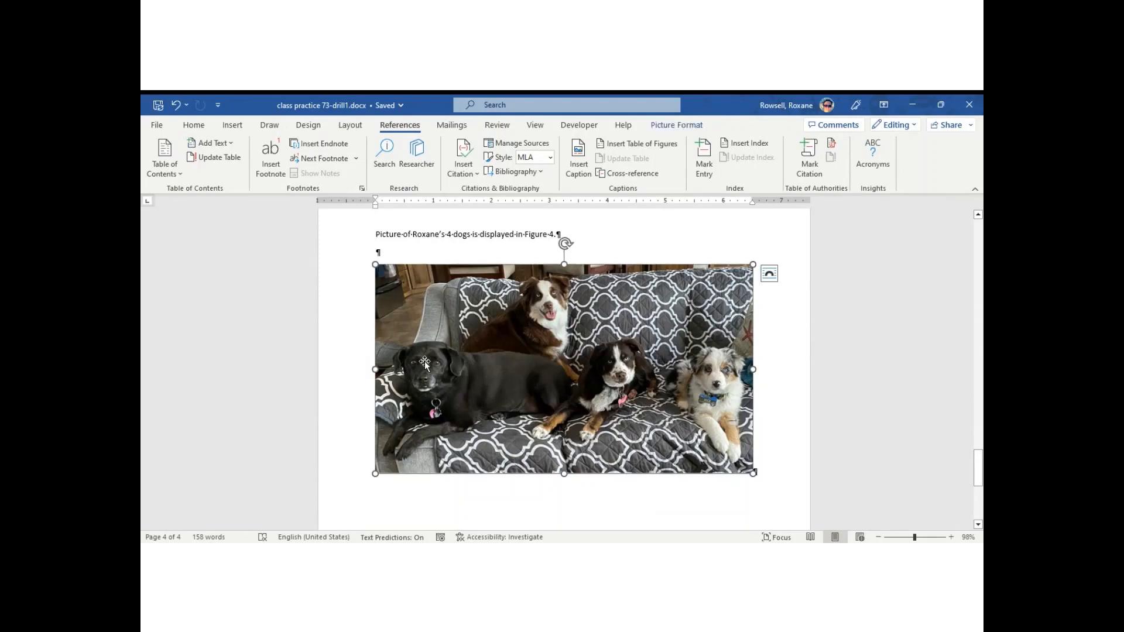
pyautogui.click(580, 160)
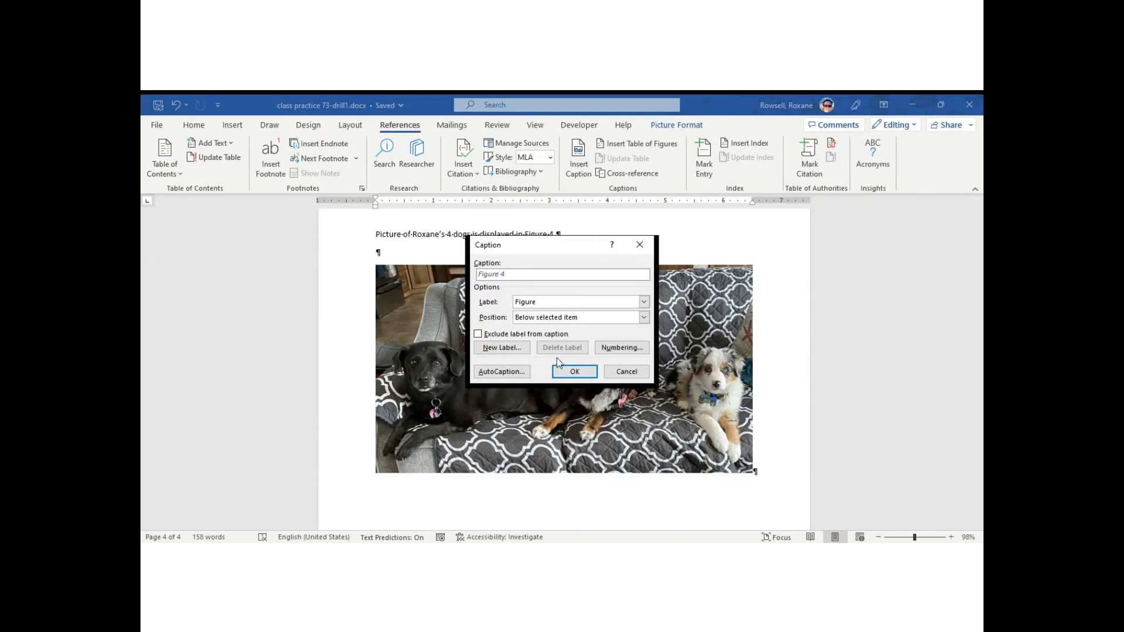
pyautogui.click(576, 371)
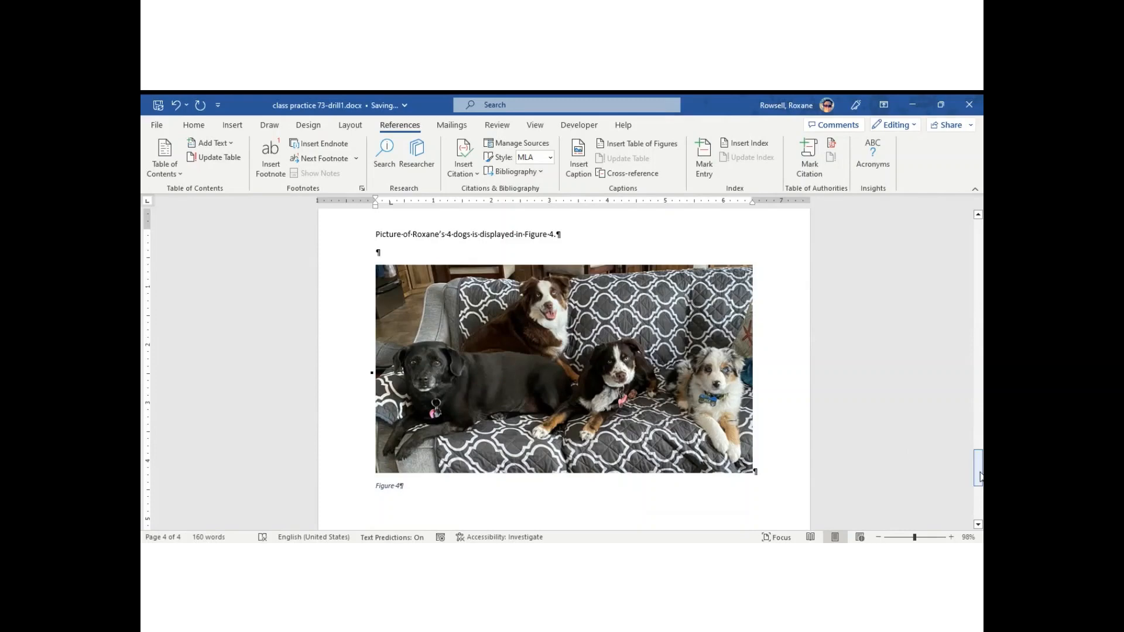
# Update the entire table of figures on the first page to include the new dog picture caption
pyautogui.moveTo(981, 476); pyautogui.dragTo(981, 243)
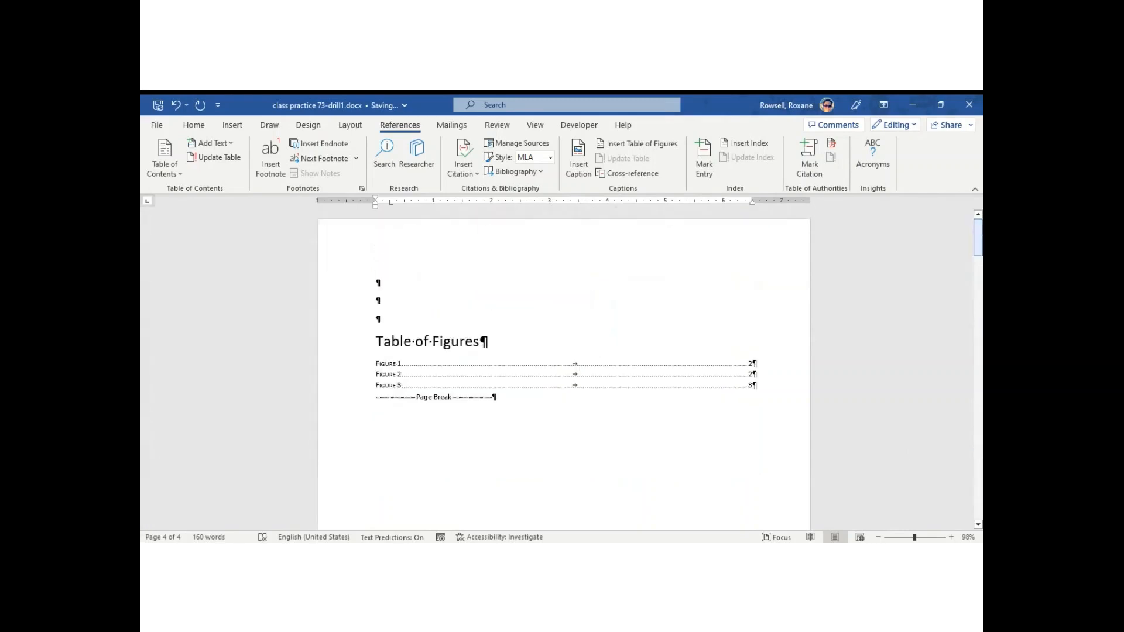
pyautogui.click(544, 369)
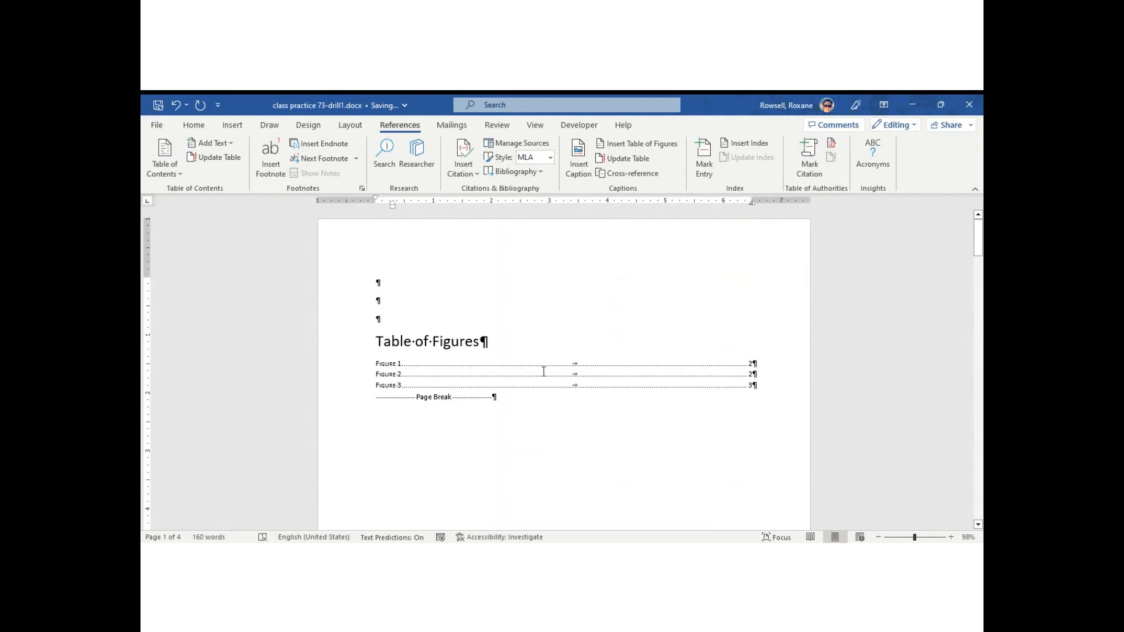
pyautogui.rightClick(543, 371)
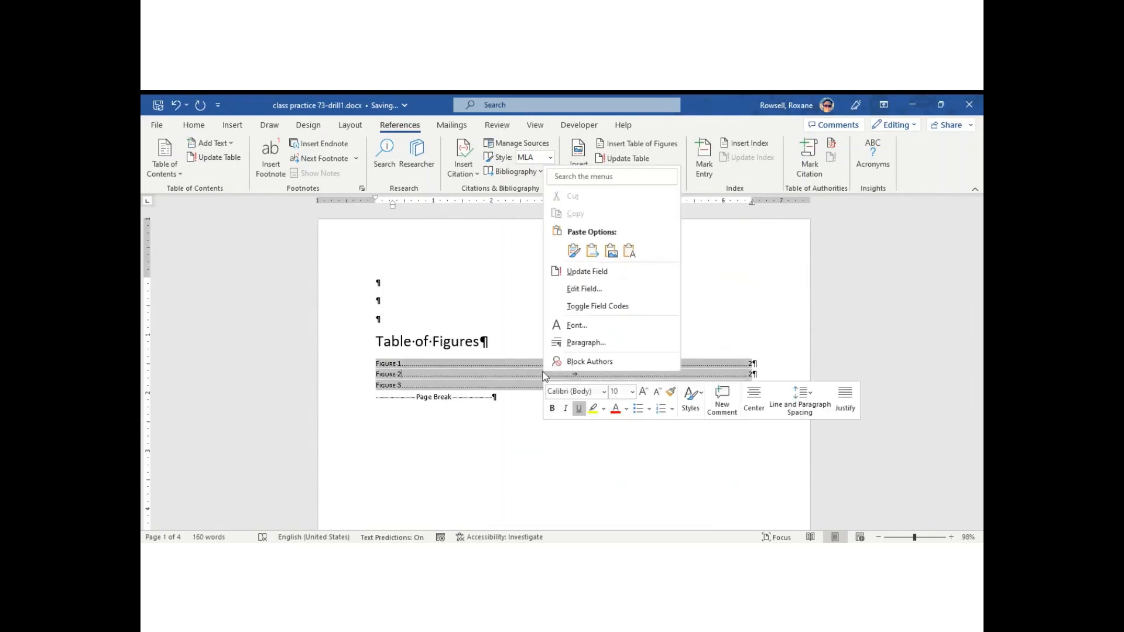
pyautogui.click(597, 272)
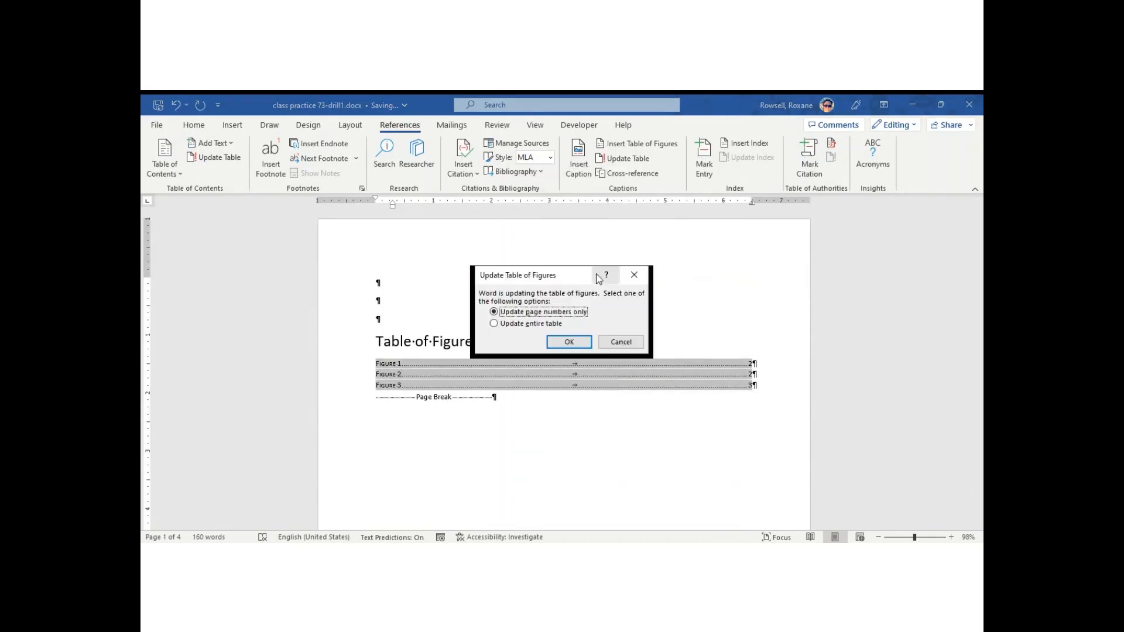
pyautogui.click(495, 325)
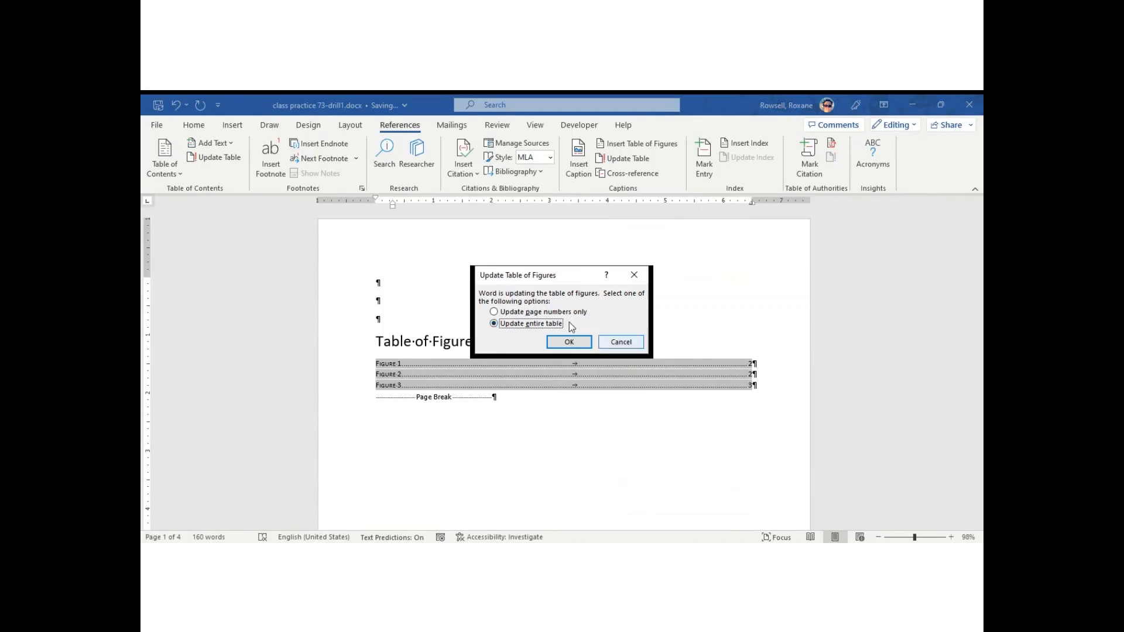
pyautogui.click(570, 343)
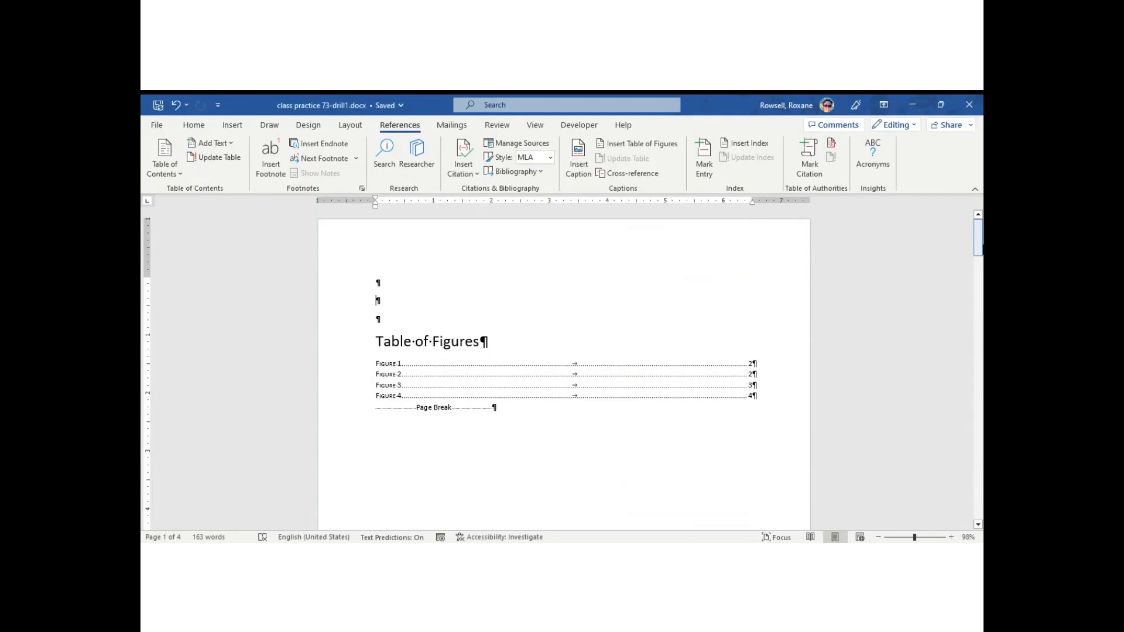
pyautogui.moveTo(982, 245); pyautogui.dragTo(978, 227)
pyautogui.rightClick(630, 378)
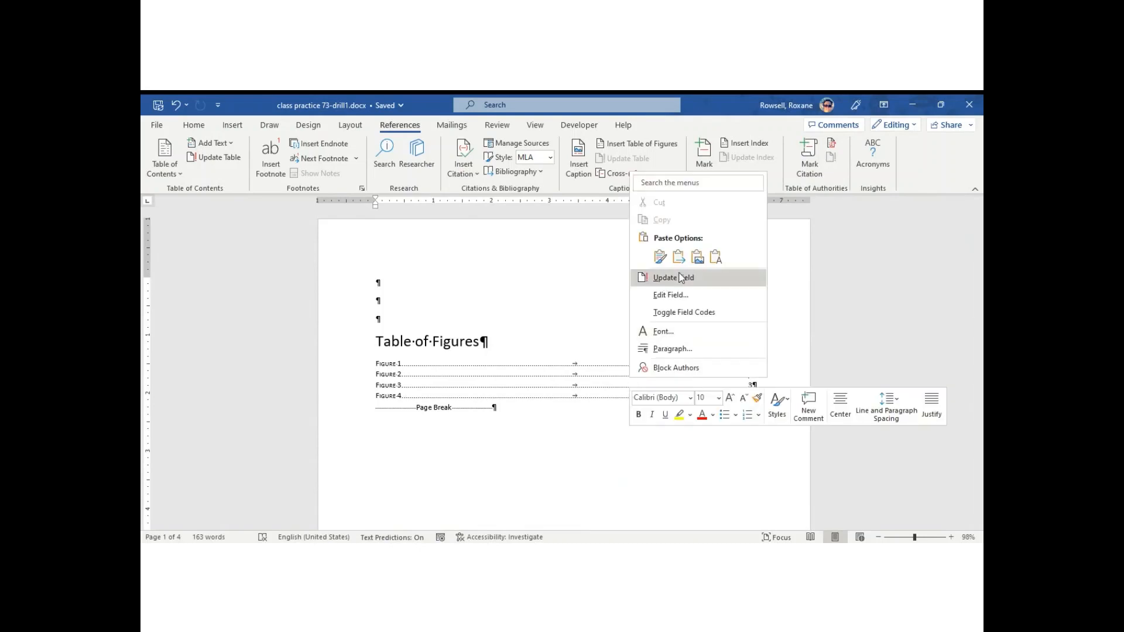
pyautogui.click(799, 321)
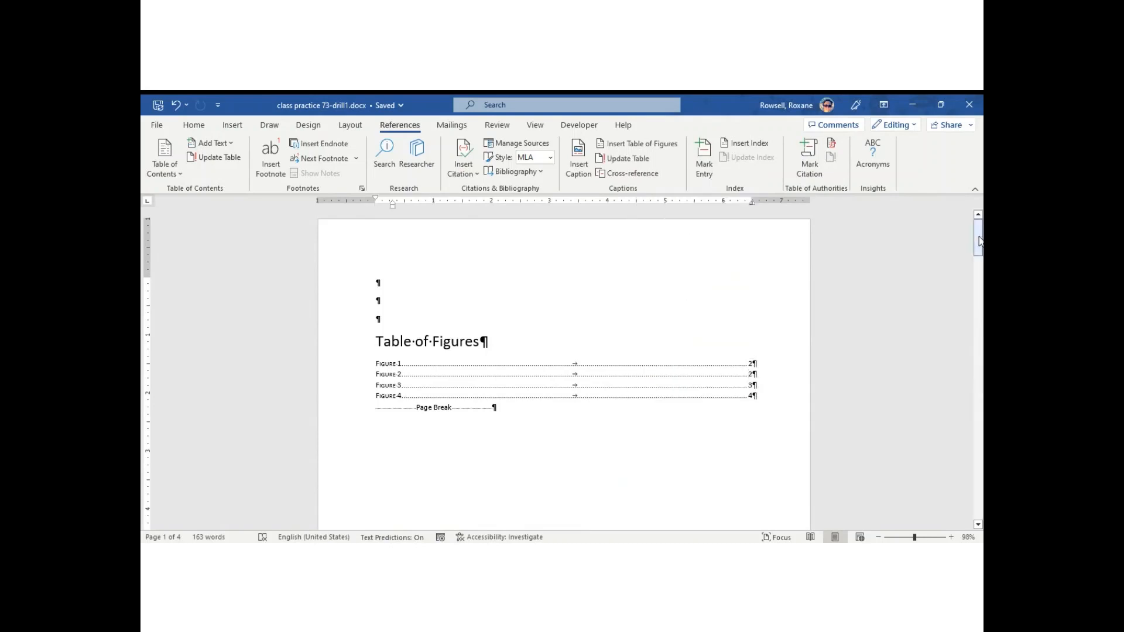
# Insert a page break at the end of the guide's step 4
pyautogui.moveTo(979, 240); pyautogui.dragTo(982, 340)
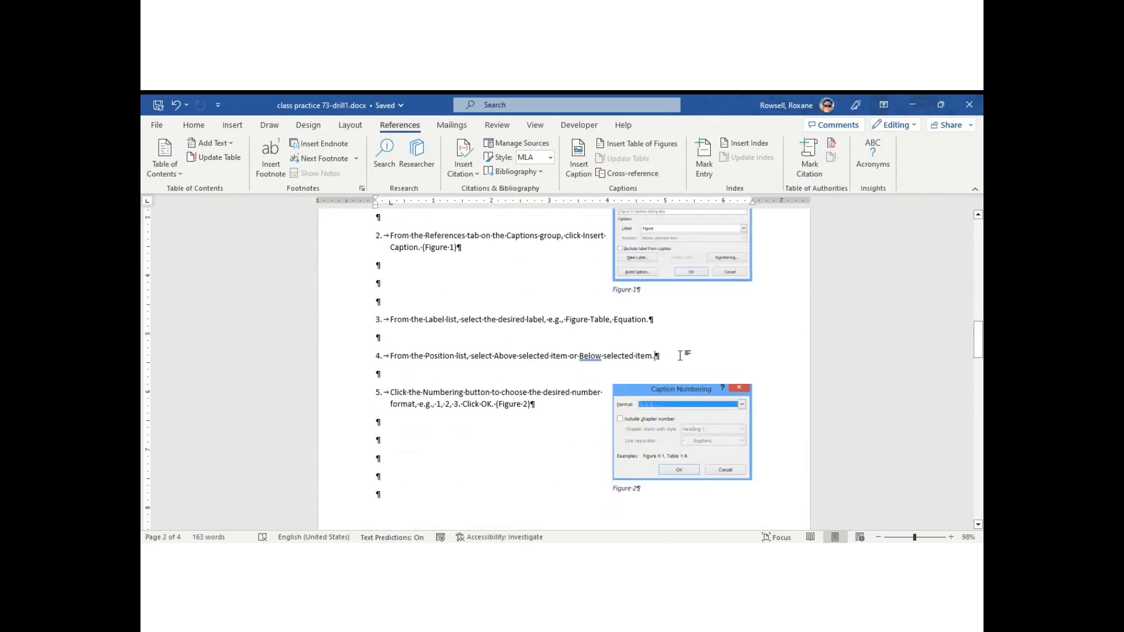
pyautogui.hotkey('ctrl', 'Return')
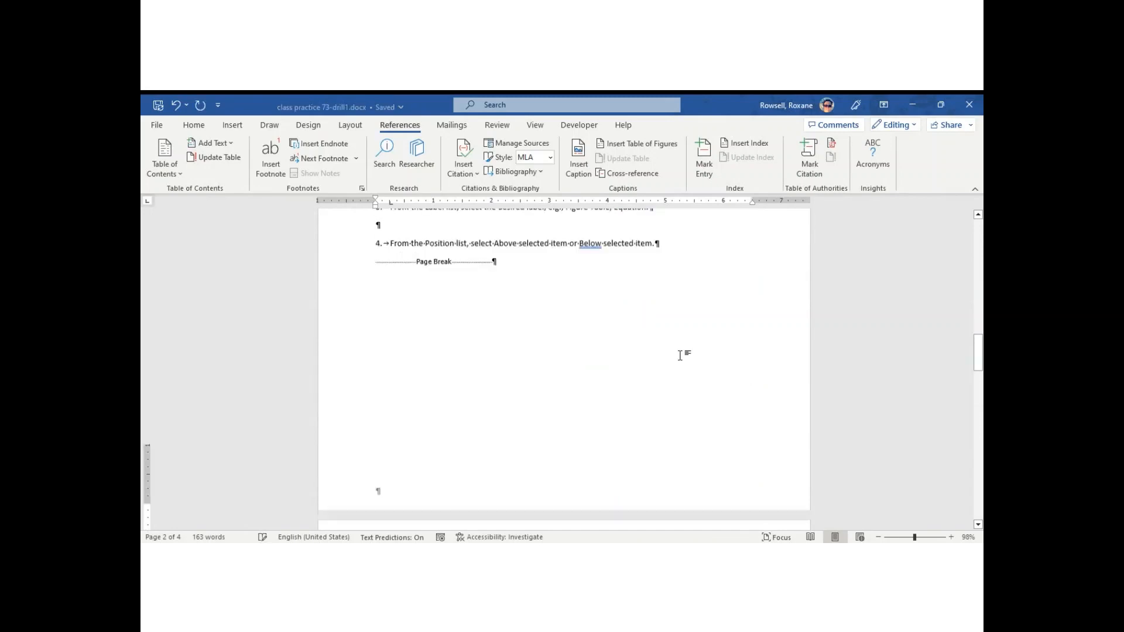
# Update the entire table of figures again to reflect the changed page layout, and deselect it
pyautogui.moveTo(979, 378); pyautogui.dragTo(983, 207)
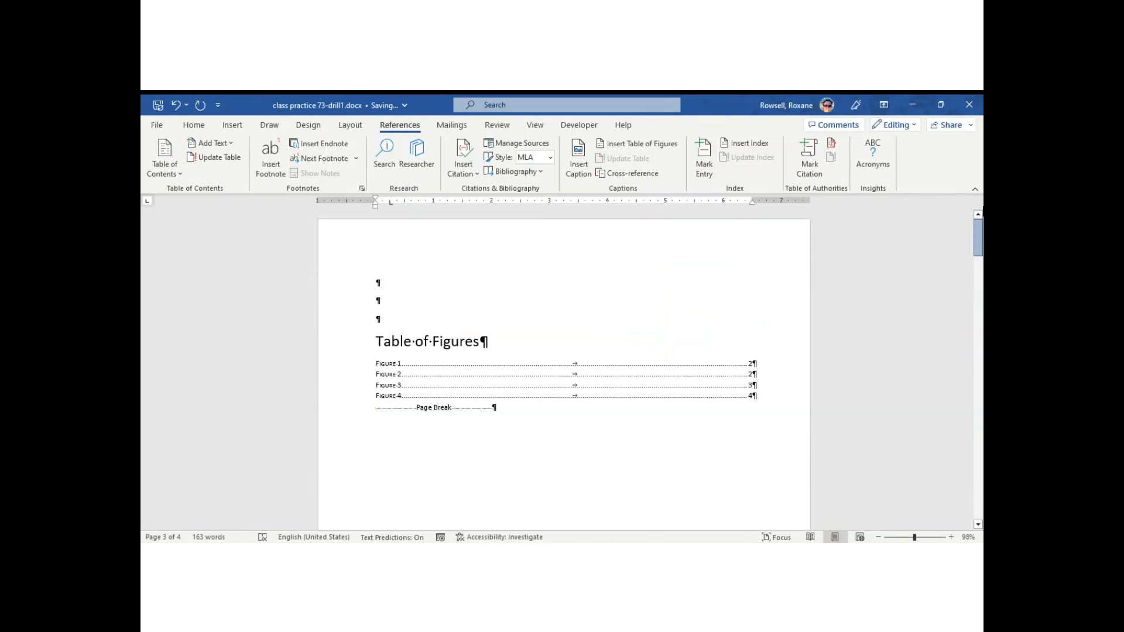
pyautogui.rightClick(509, 367)
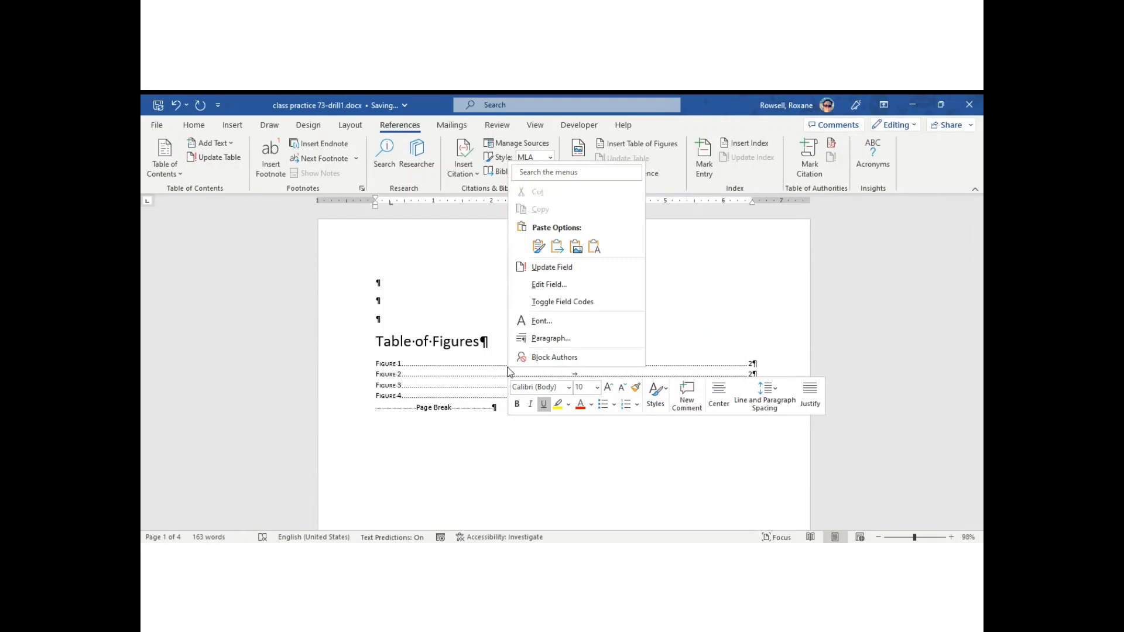
pyautogui.click(558, 269)
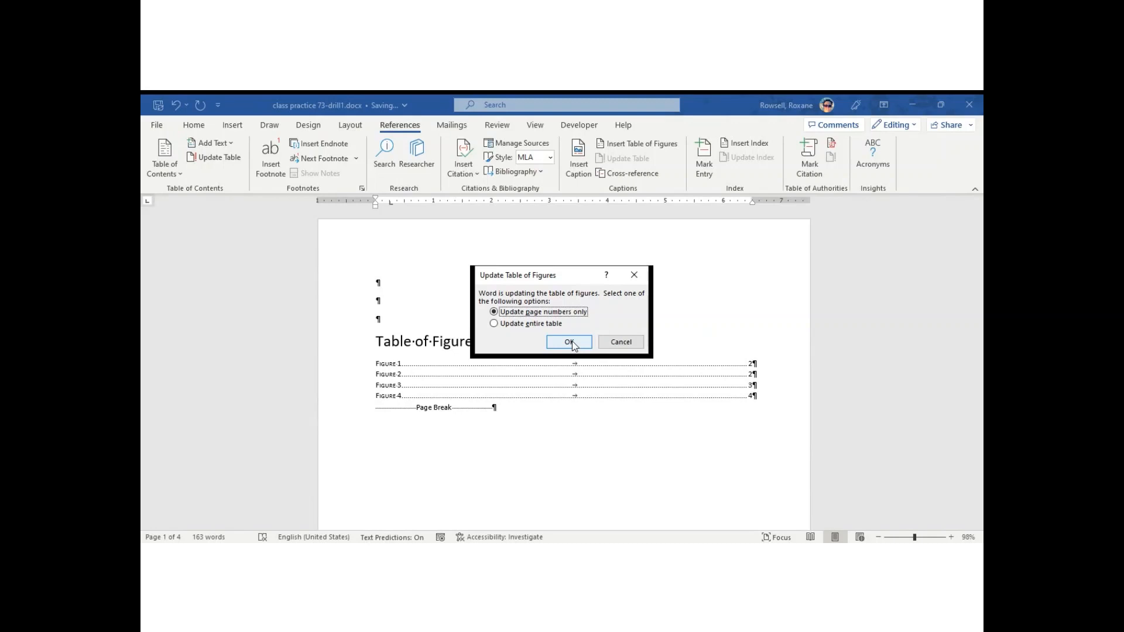
pyautogui.click(501, 324)
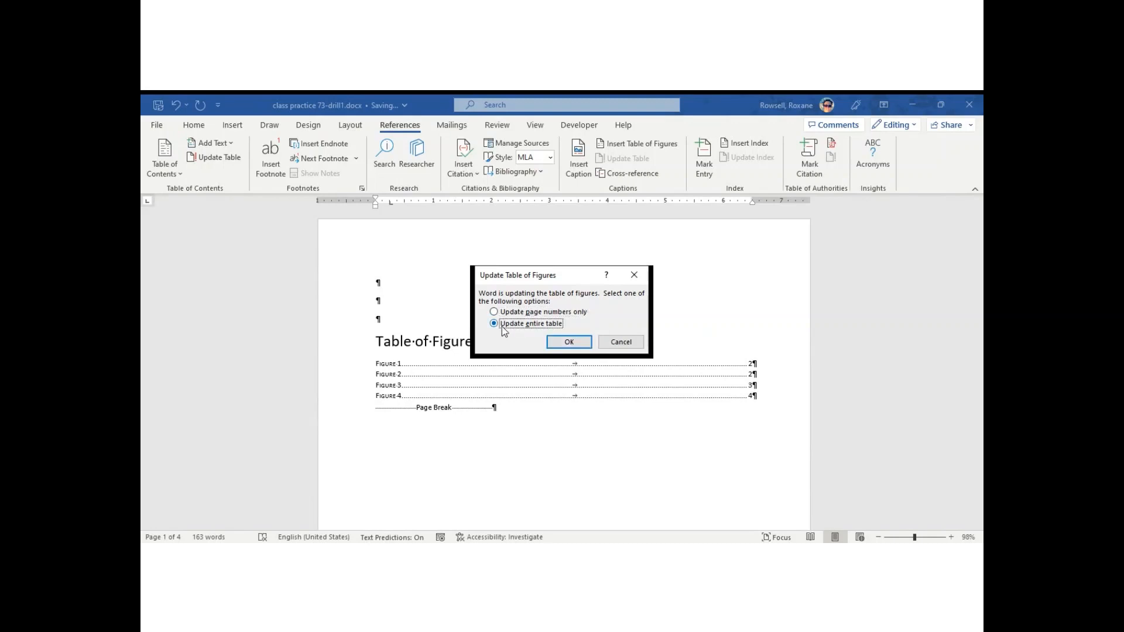
pyautogui.click(569, 342)
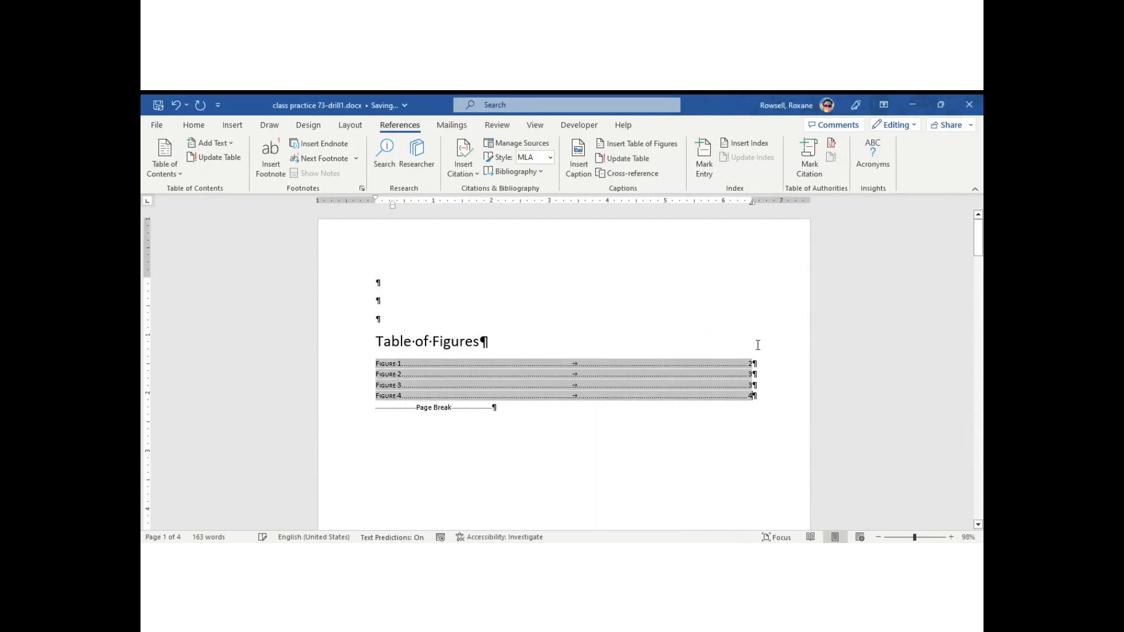
pyautogui.click(754, 421)
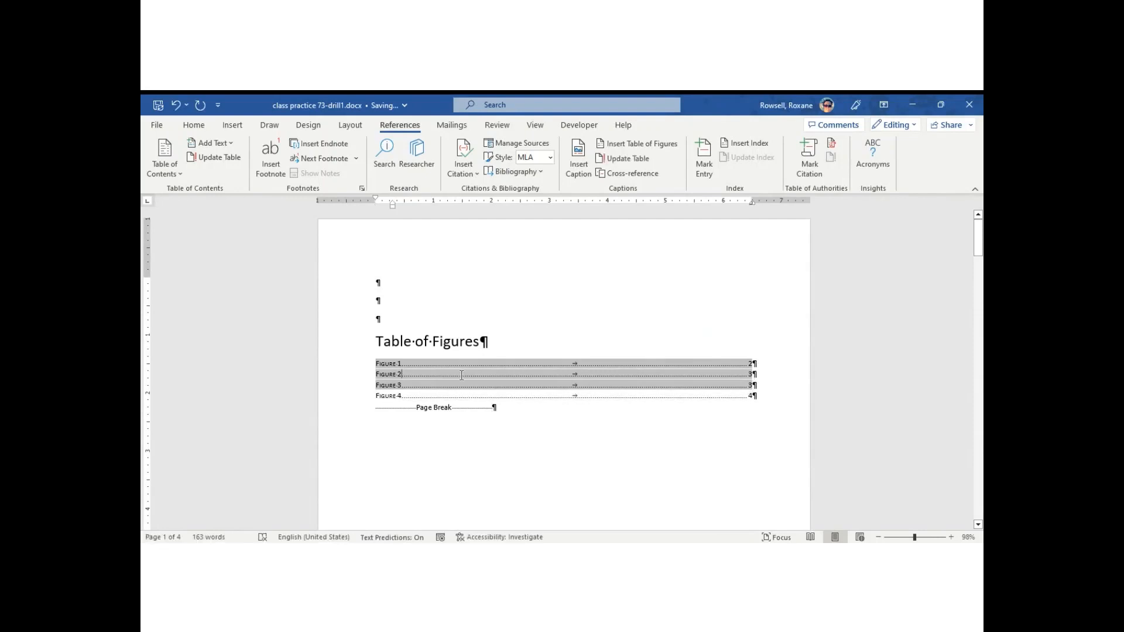
pyautogui.click(354, 407)
pyautogui.click(803, 425)
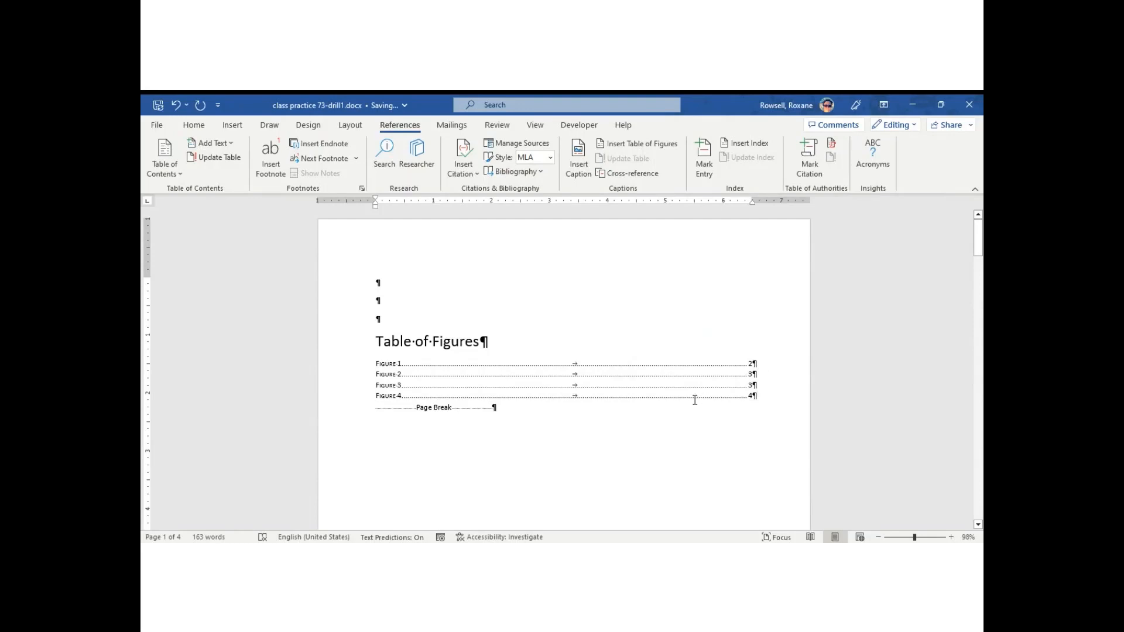
pyautogui.click(982, 274)
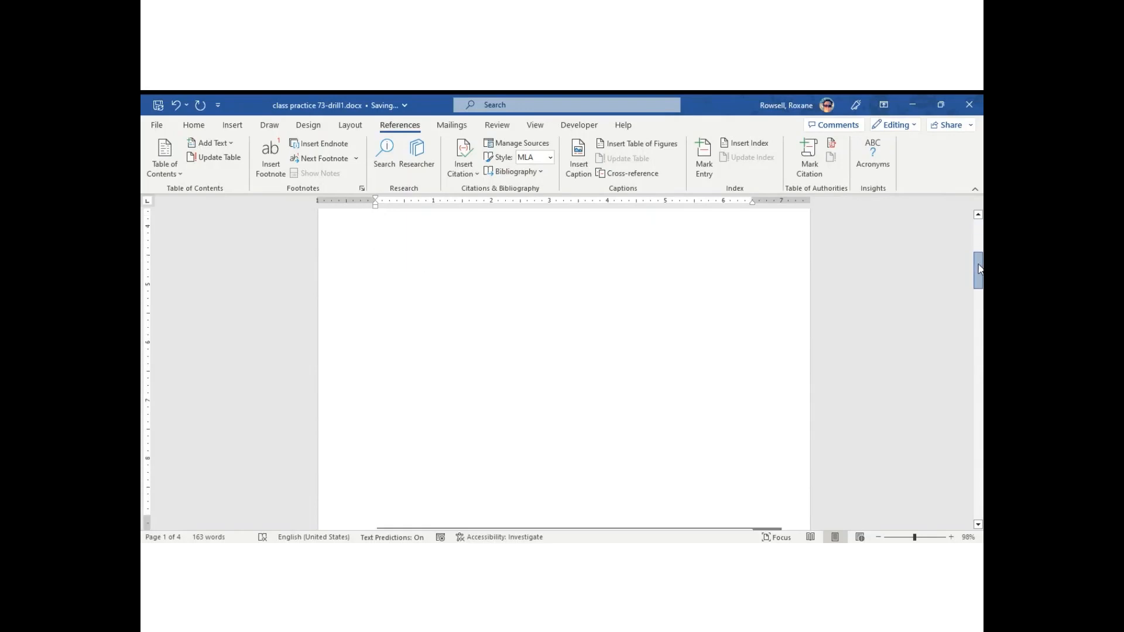
pyautogui.moveTo(979, 269); pyautogui.dragTo(978, 298)
pyautogui.moveTo(978, 296); pyautogui.dragTo(972, 198)
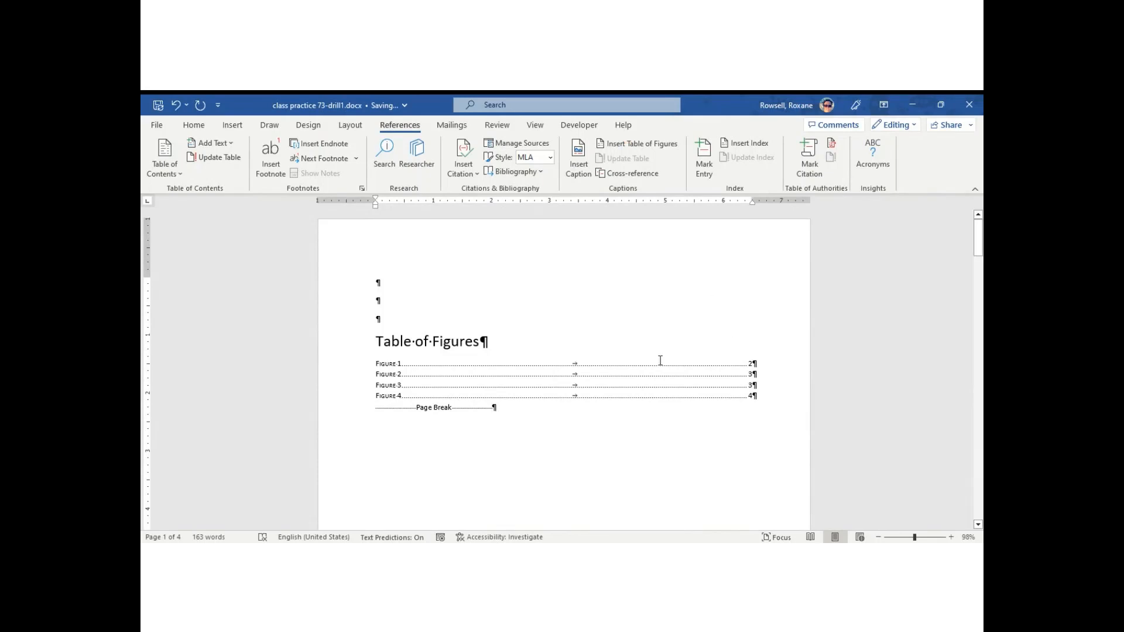
# Search the document from its start for the dog owner's first name using the Navigation pane
pyautogui.click(379, 289)
pyautogui.click(193, 125)
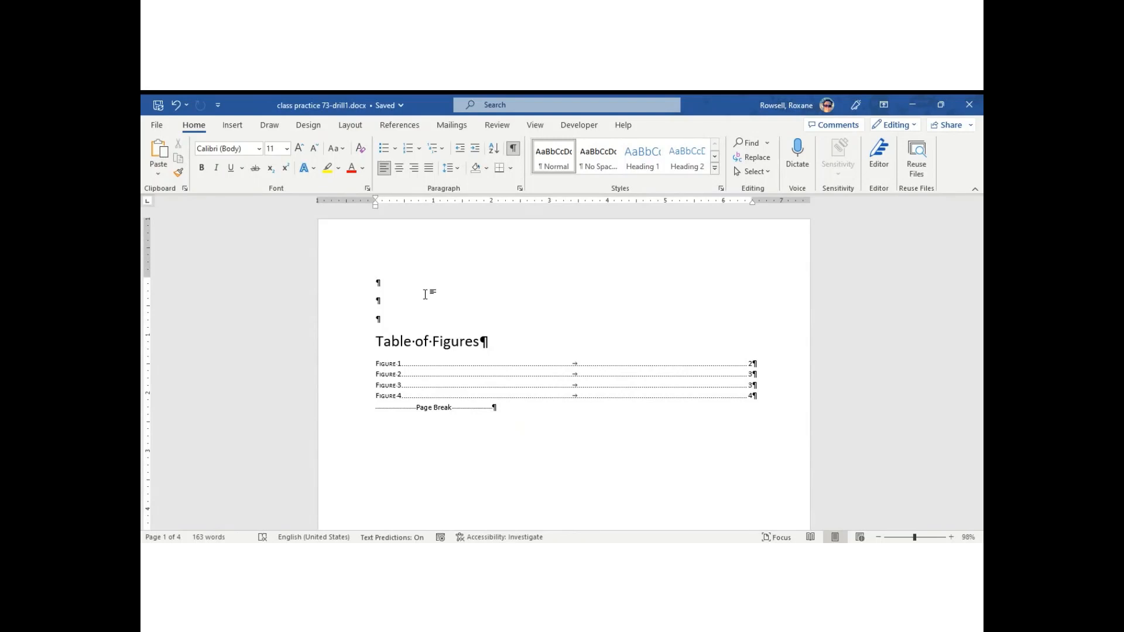
pyautogui.click(768, 144)
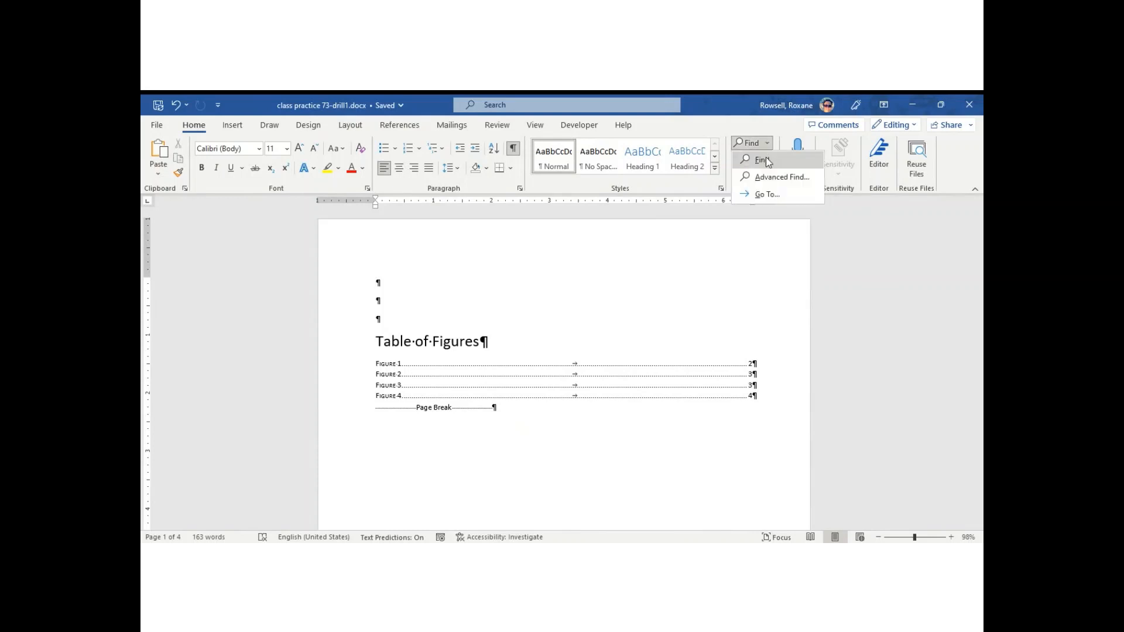
pyautogui.click(763, 160)
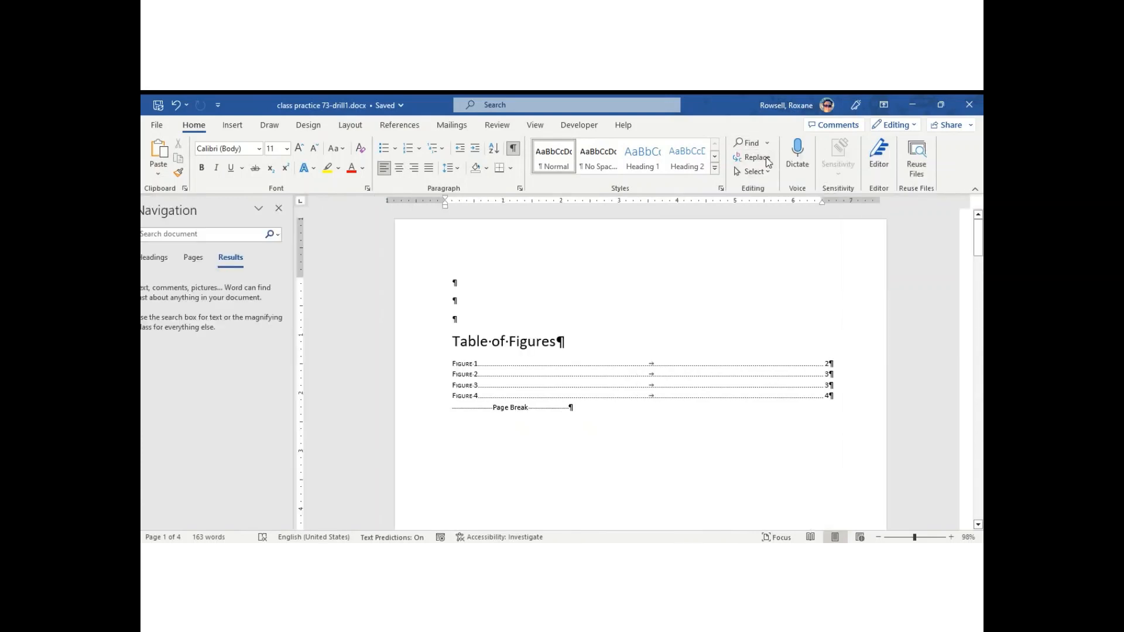
pyautogui.click(193, 235)
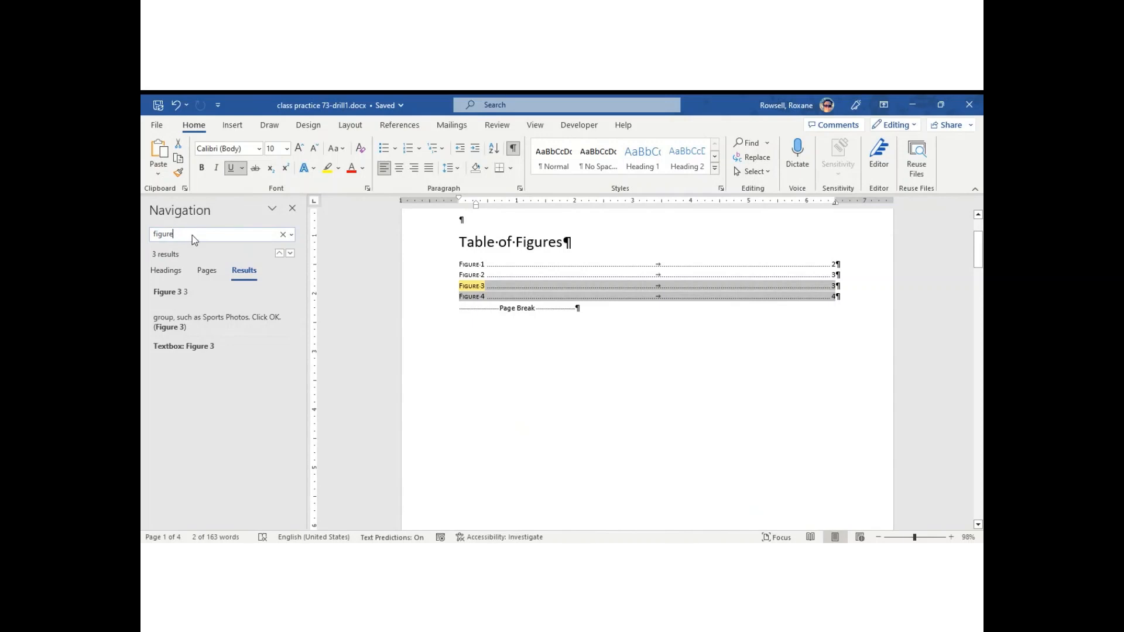
pyautogui.press('BackSpace')
pyautogui.press('BackSpace')
pyautogui.press('BackSpace')
pyautogui.press('BackSpace')
pyautogui.press('BackSpace')
pyautogui.press('BackSpace')
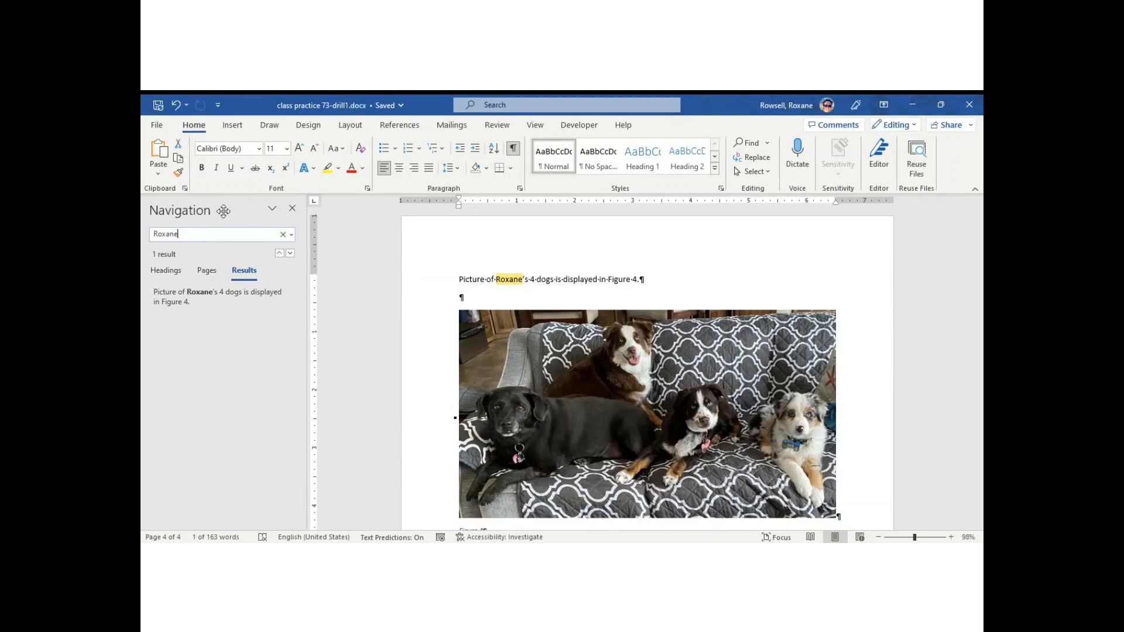
pyautogui.press('Return')
# Replace the search term with "Figure" to find every figure mention in the document
pyautogui.click(206, 235)
pyautogui.click(206, 234)
pyautogui.press('BackSpace')
pyautogui.press('BackSpace')
pyautogui.press('BackSpace')
pyautogui.press('BackSpace')
pyautogui.press('BackSpace')
pyautogui.write('Figure')
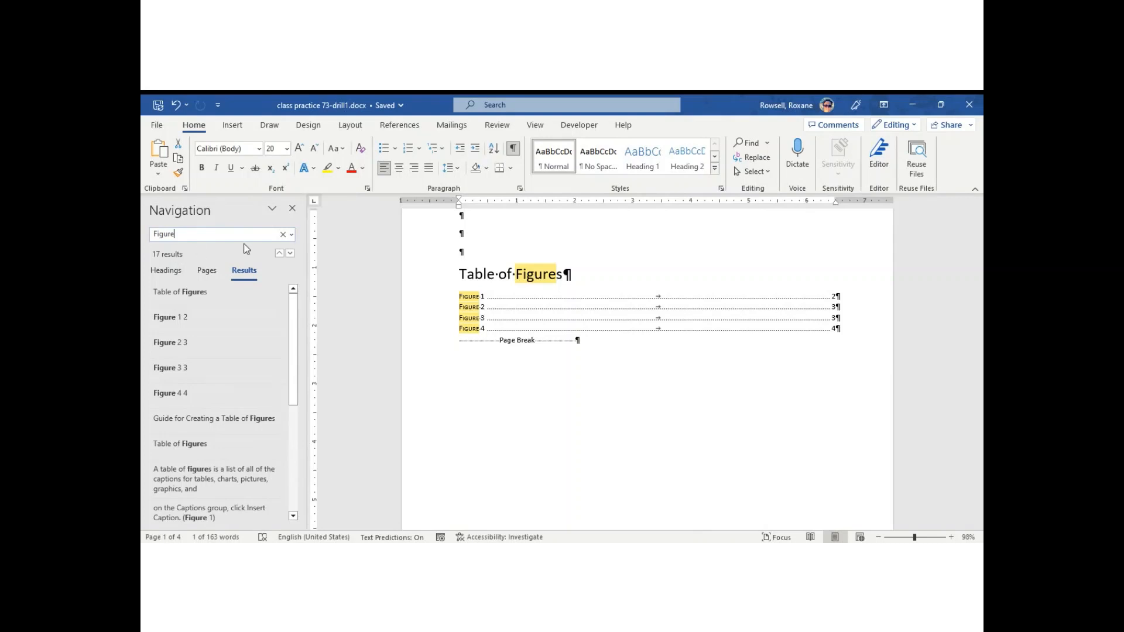
# Step forward through the "Figure" search results up to the reference at the end of the guide's step 6
pyautogui.click(290, 253)
pyautogui.click(290, 254)
pyautogui.click(290, 254)
pyautogui.click(291, 254)
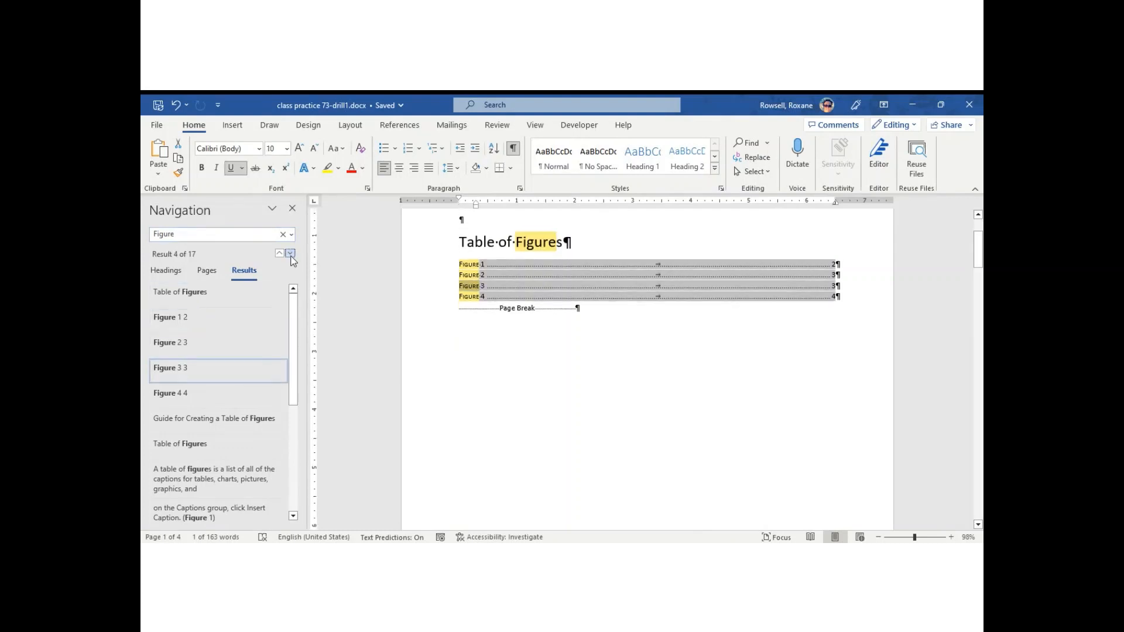
pyautogui.click(291, 254)
pyautogui.click(290, 253)
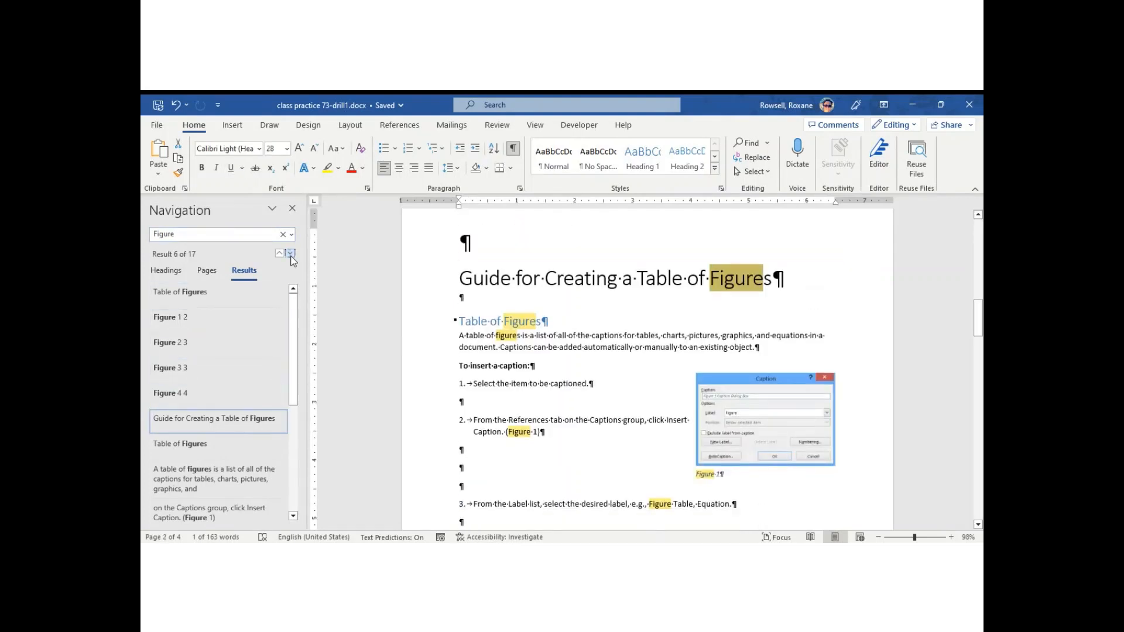
pyautogui.click(290, 253)
pyautogui.click(290, 254)
pyautogui.click(291, 253)
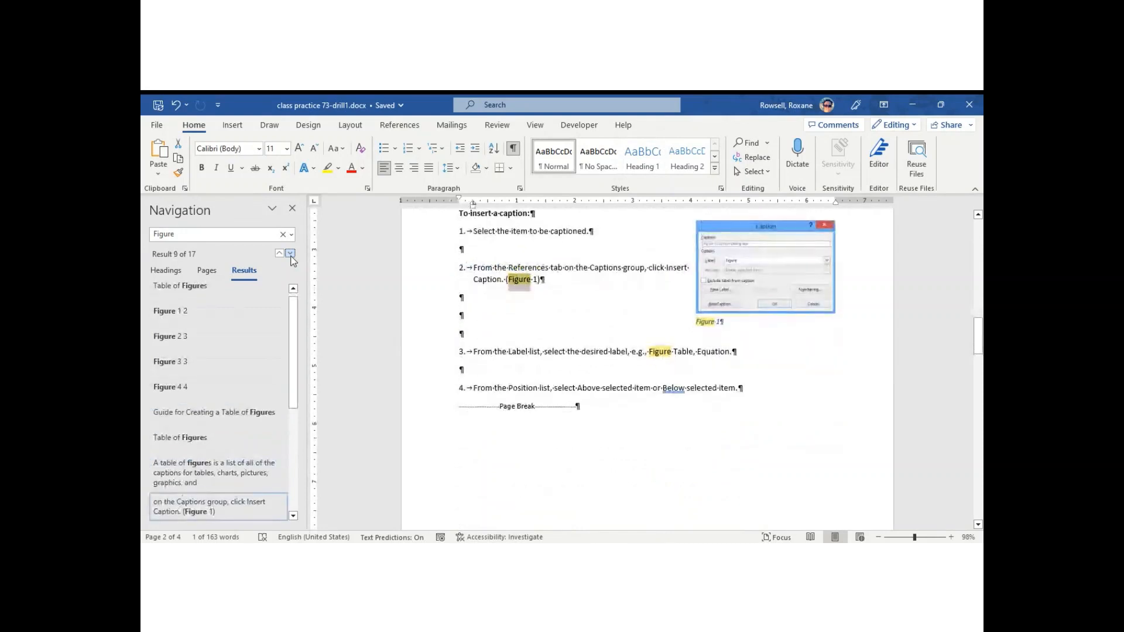
pyautogui.click(290, 253)
pyautogui.click(291, 253)
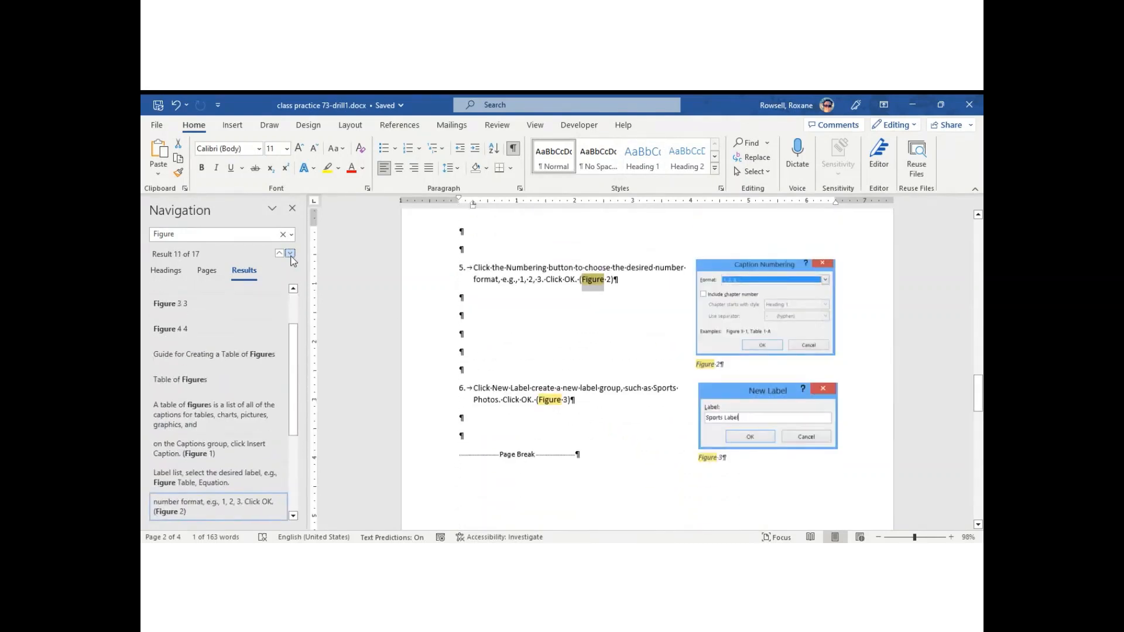
pyautogui.click(291, 253)
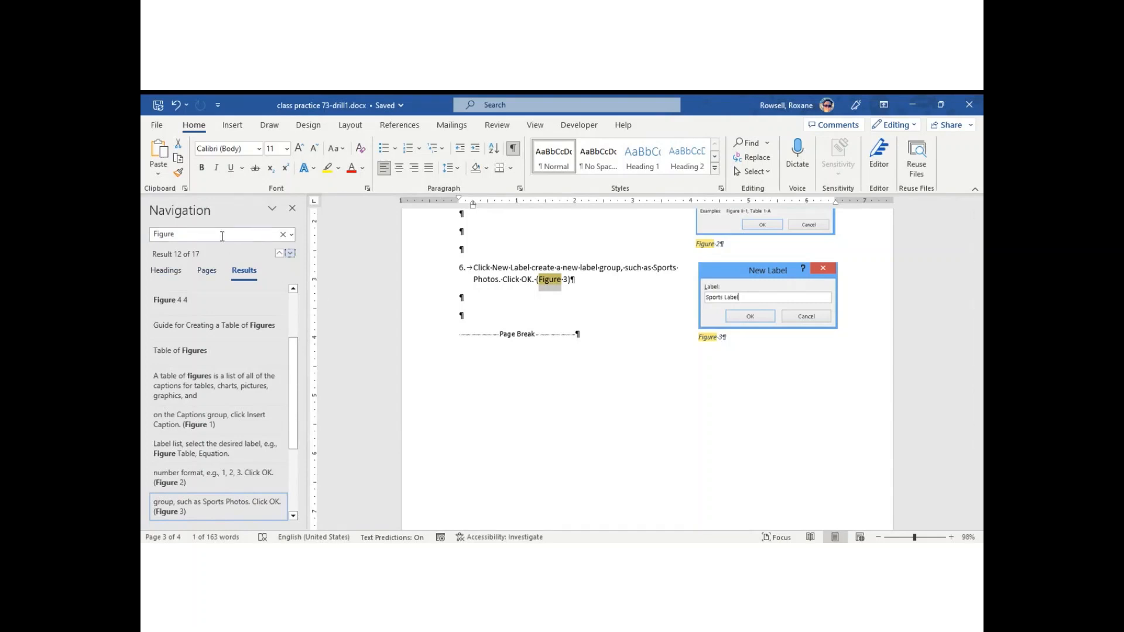
# Narrow the search to "Figure 3", go to its reference in the guide's step 6, and close the Navigation pane
pyautogui.click(273, 209)
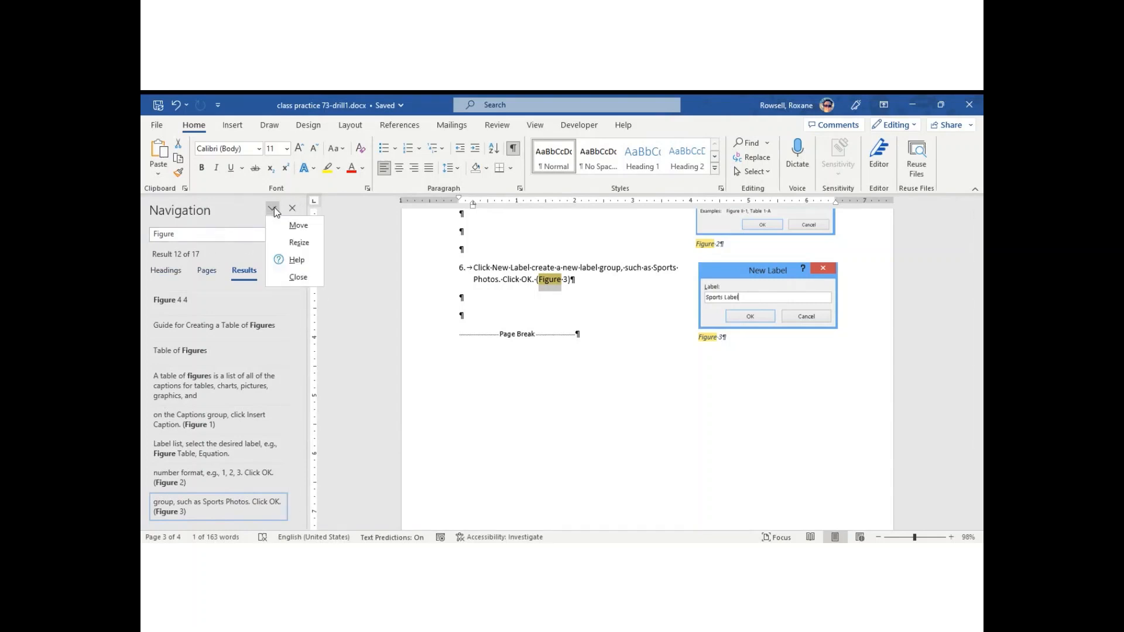
pyautogui.click(238, 247)
pyautogui.click(223, 236)
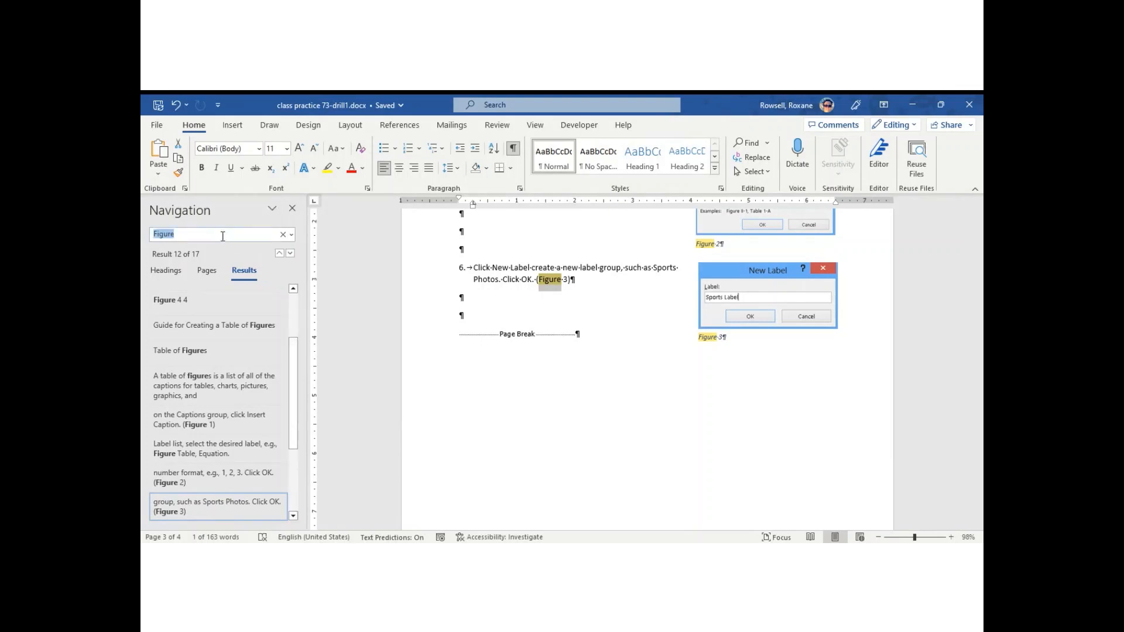
pyautogui.click(223, 237)
pyautogui.write('0')
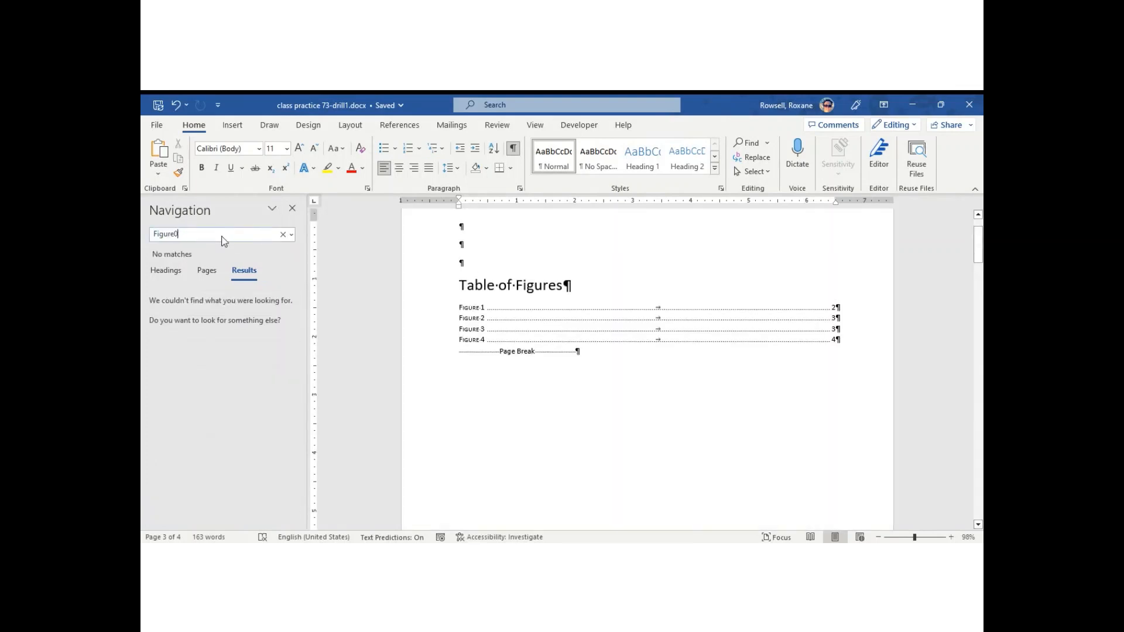
pyautogui.press('BackSpace')
pyautogui.write(' 3')
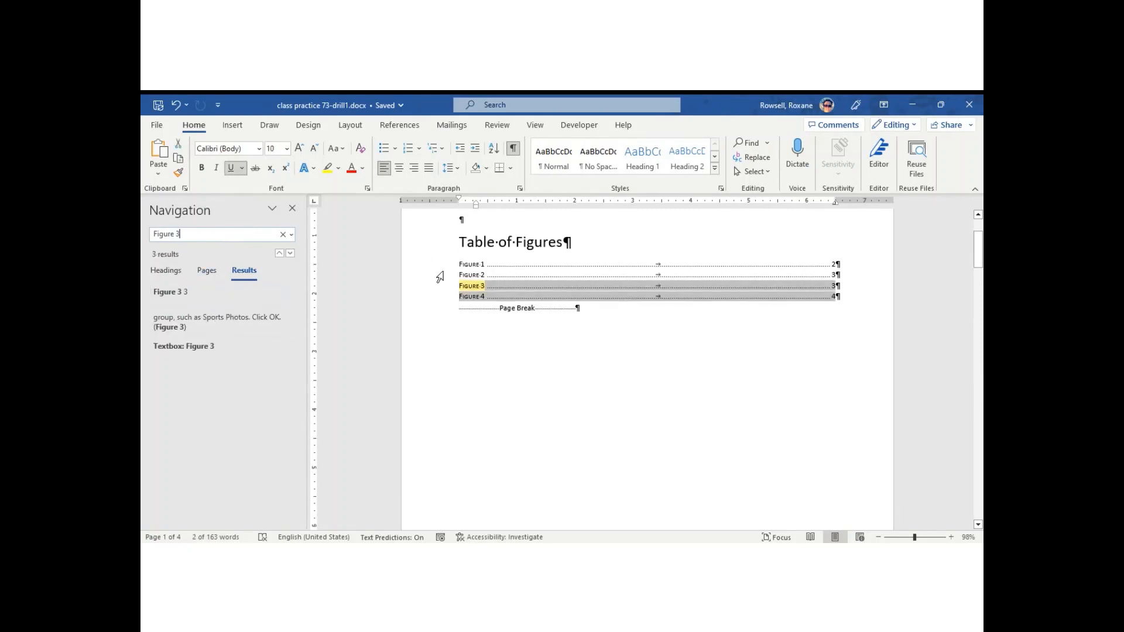
pyautogui.click(290, 253)
pyautogui.click(290, 253)
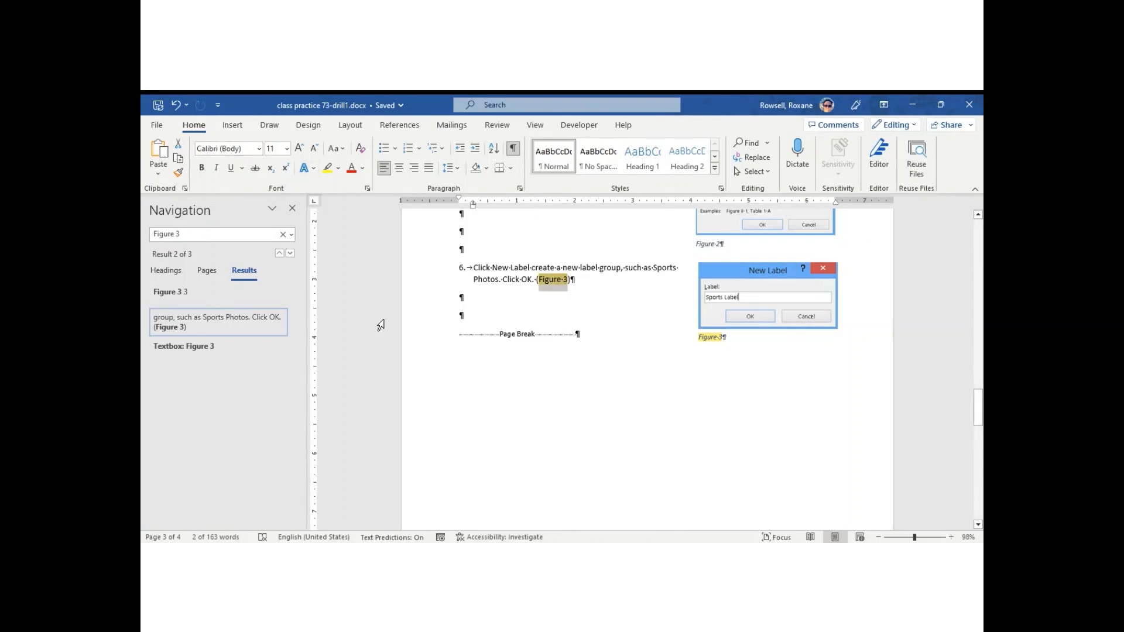
pyautogui.click(290, 211)
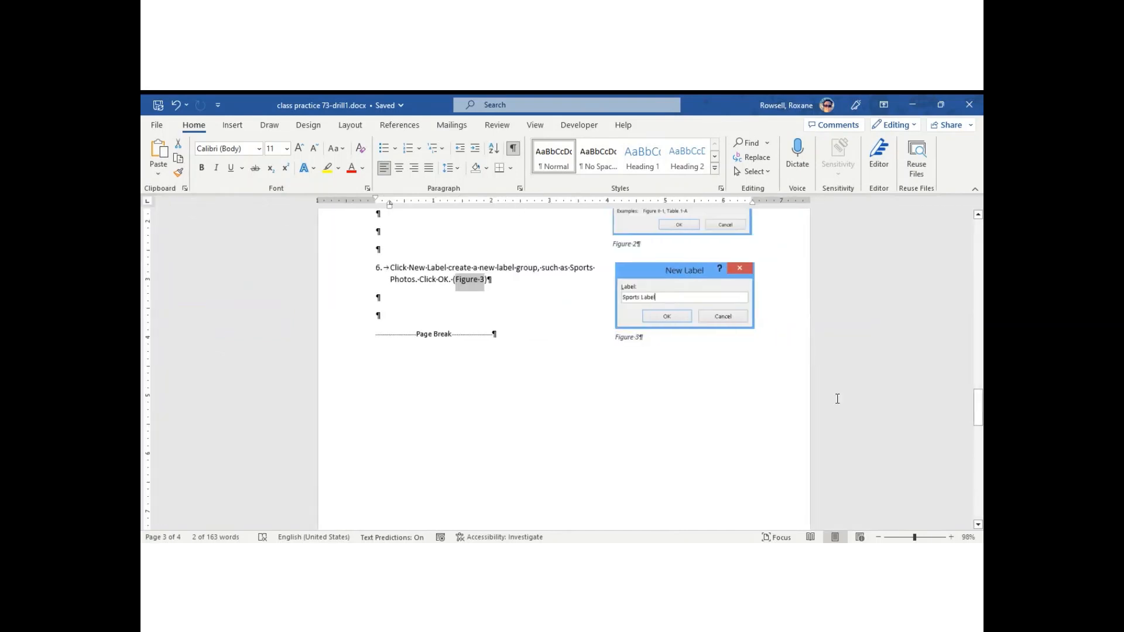
# Find "dogs" from the start of the document with the Replace command, and close the dialog
pyautogui.moveTo(979, 408); pyautogui.dragTo(979, 235)
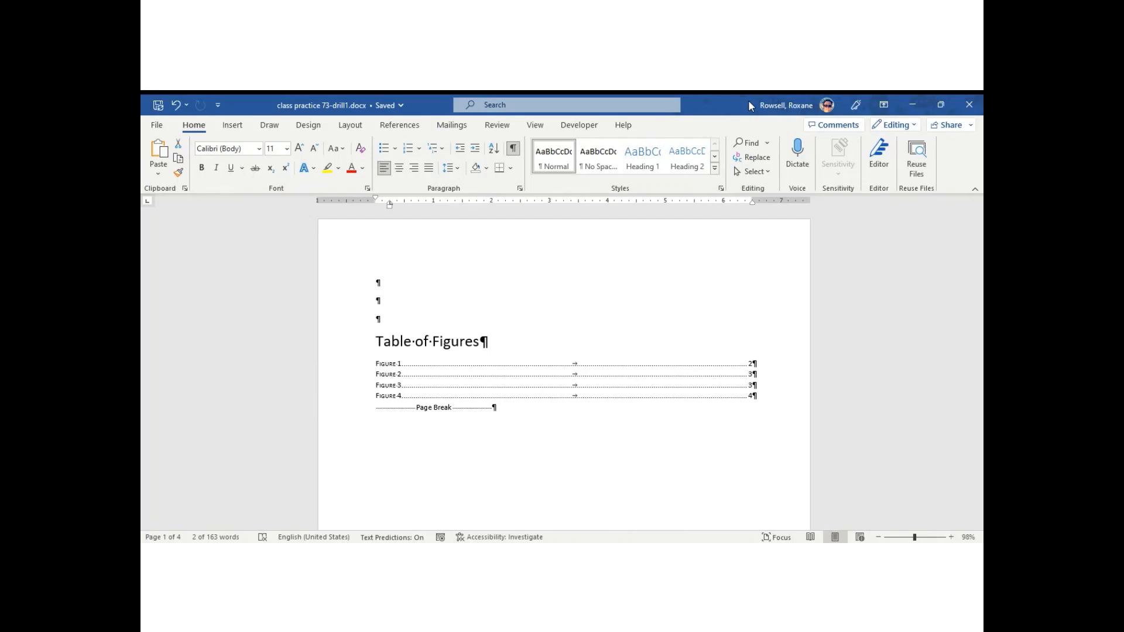
pyautogui.click(755, 158)
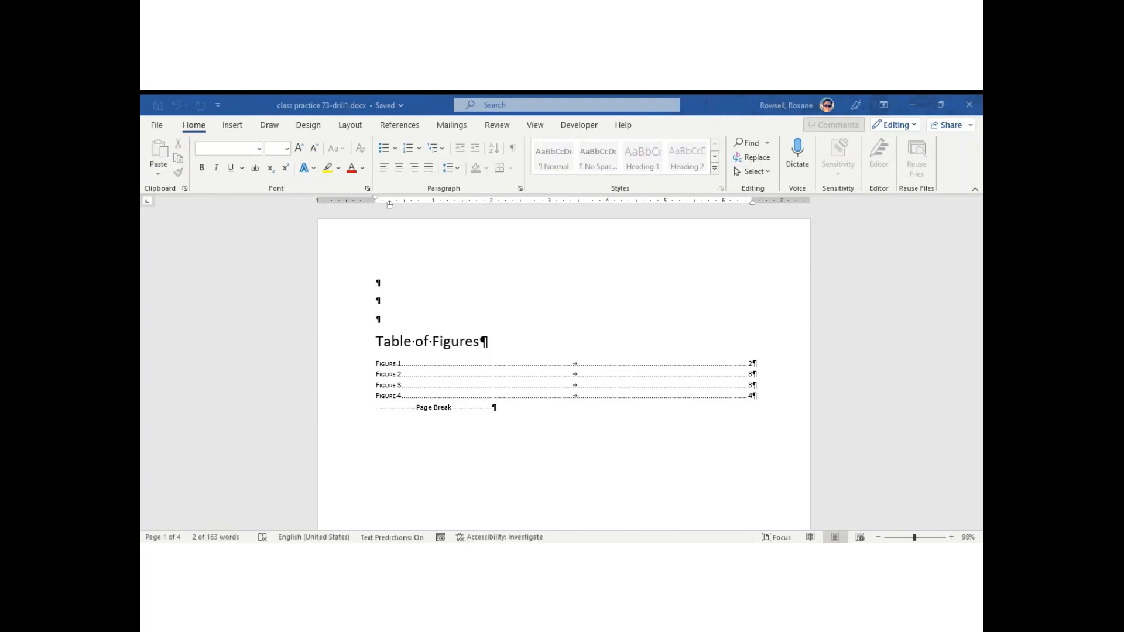
pyautogui.click(719, 246)
pyautogui.click(373, 341)
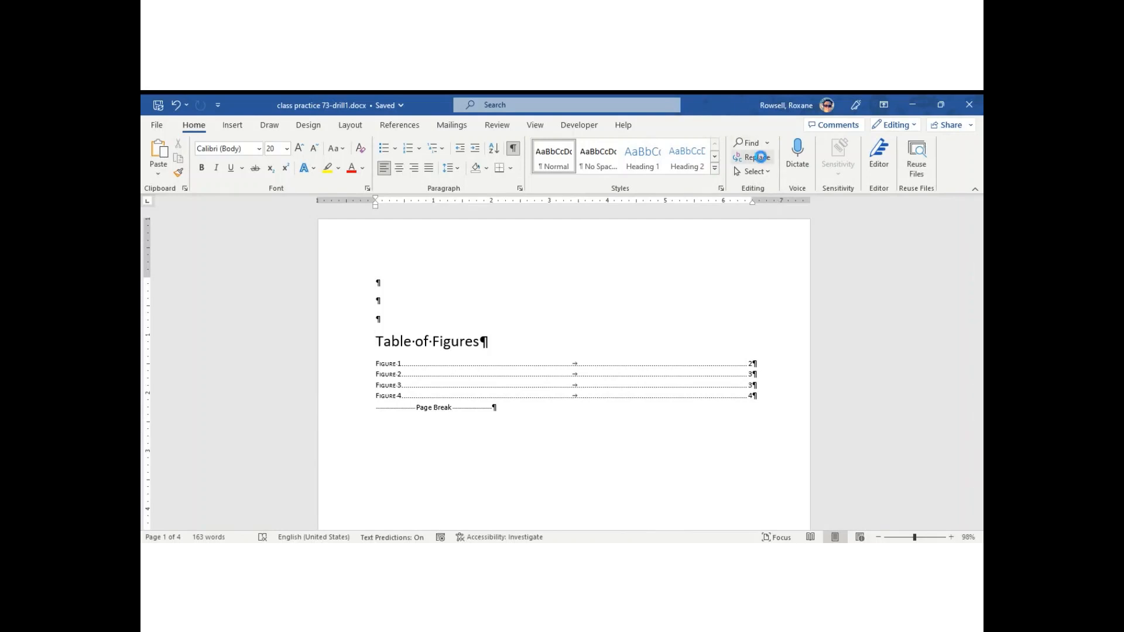
pyautogui.click(761, 158)
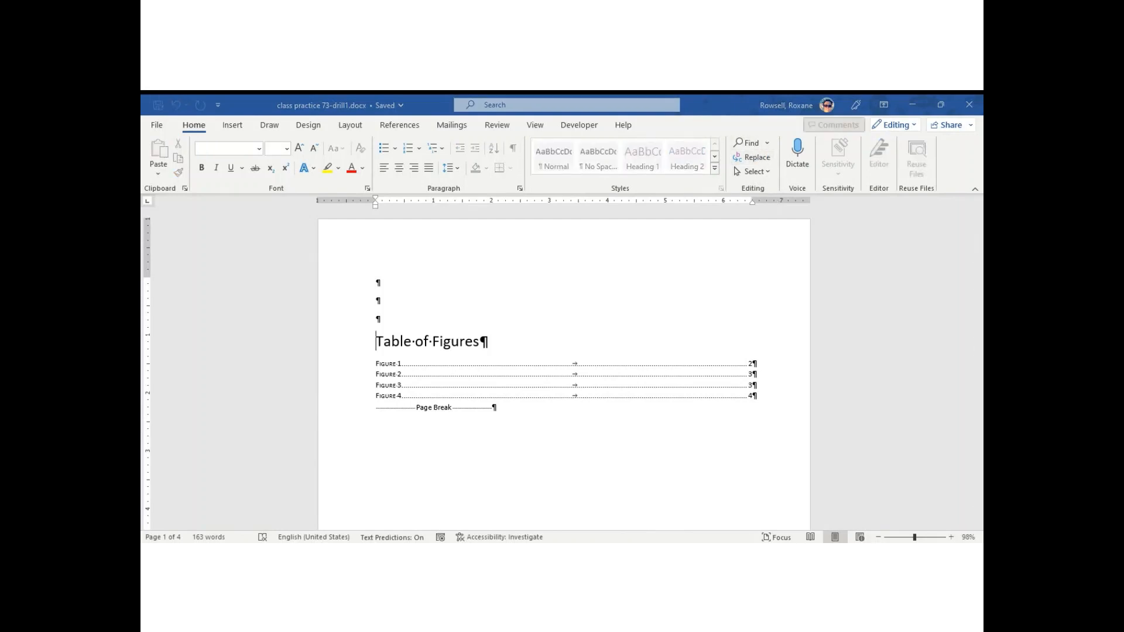
pyautogui.press('Return')
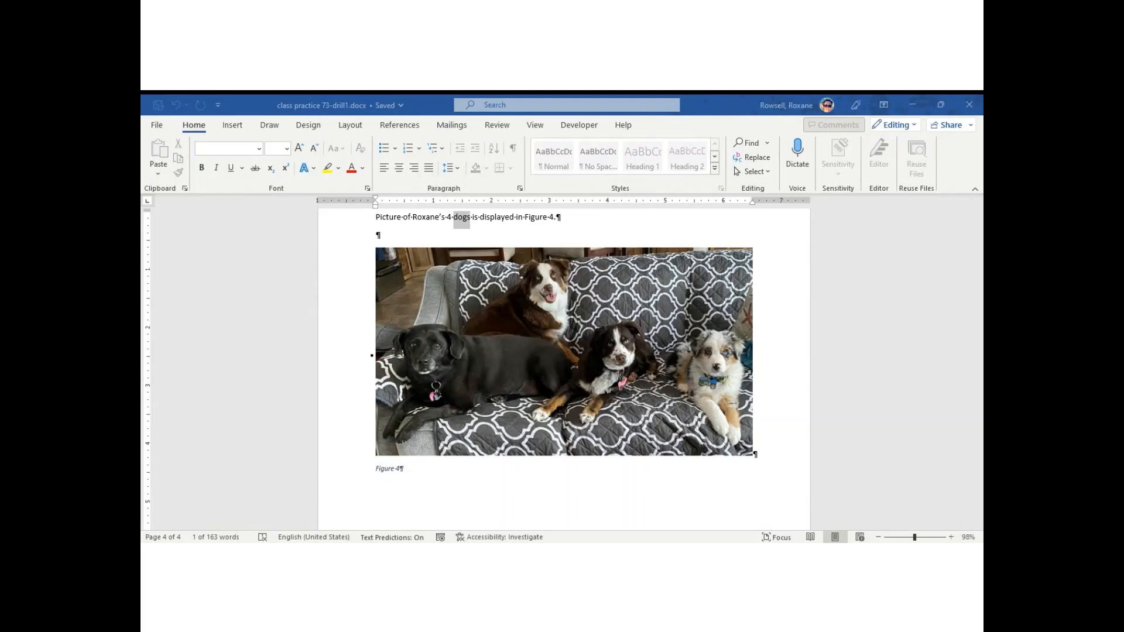
pyautogui.click(767, 354)
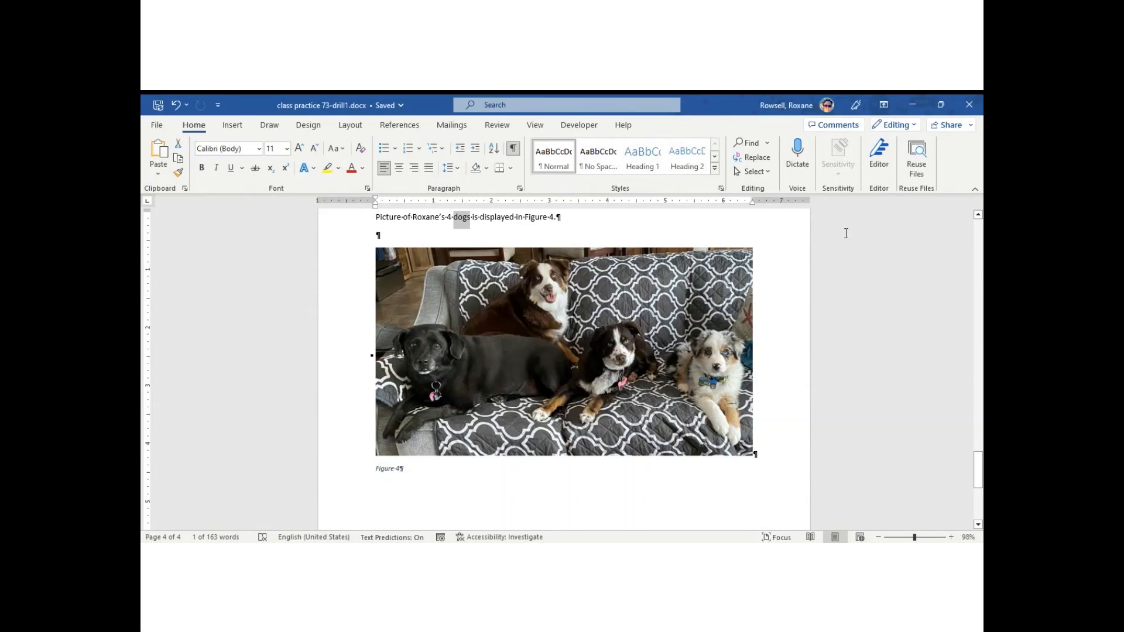
pyautogui.click(750, 144)
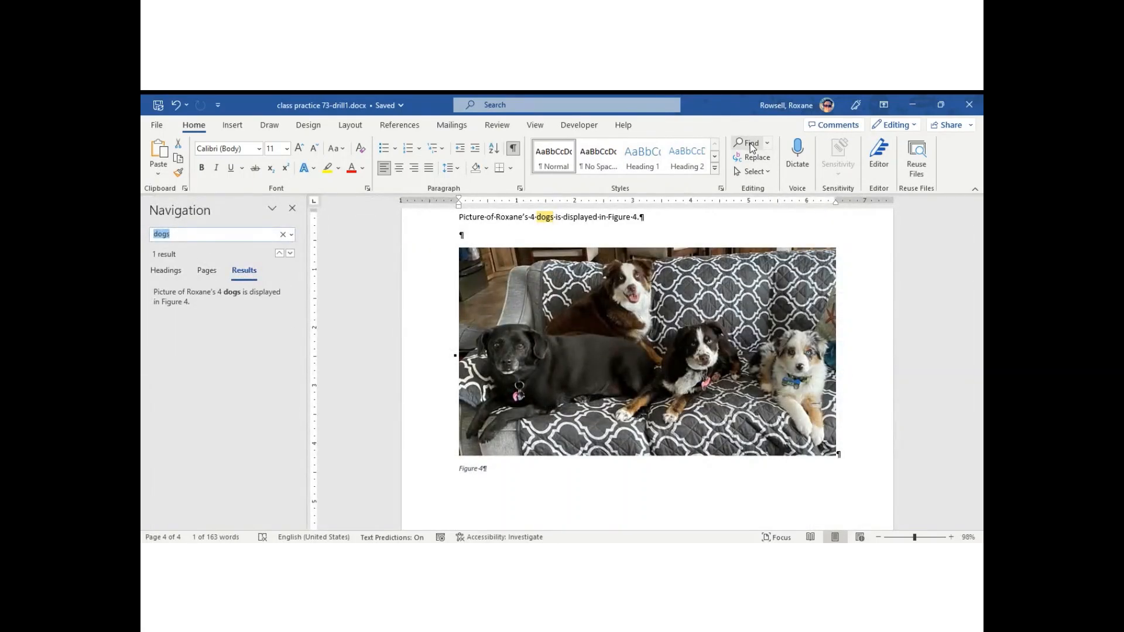
pyautogui.click(757, 159)
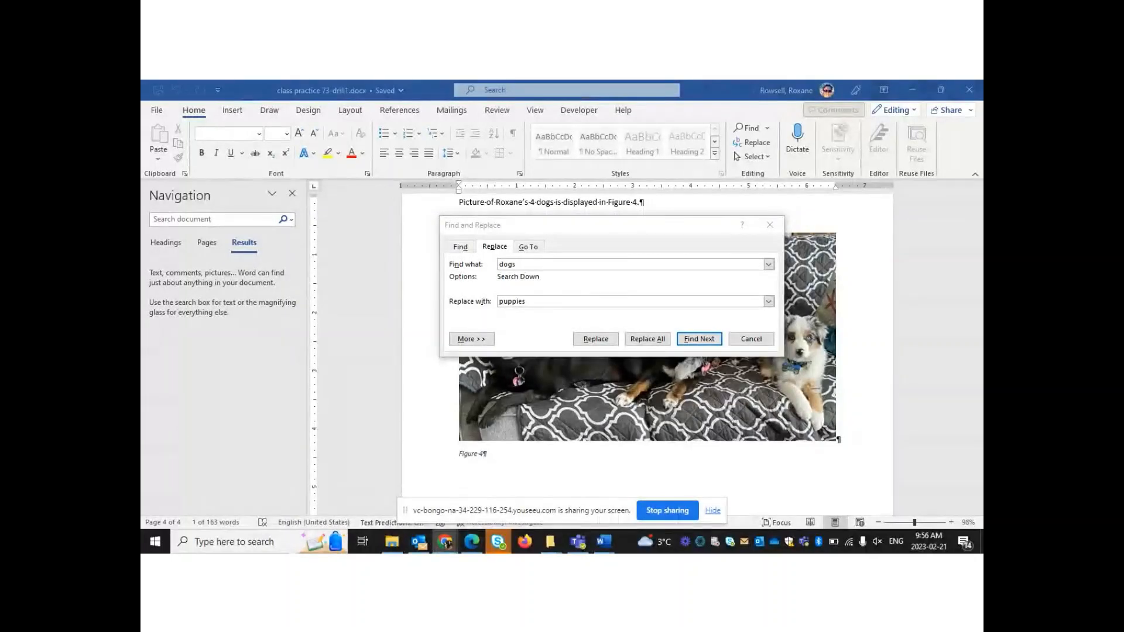
pyautogui.click(770, 225)
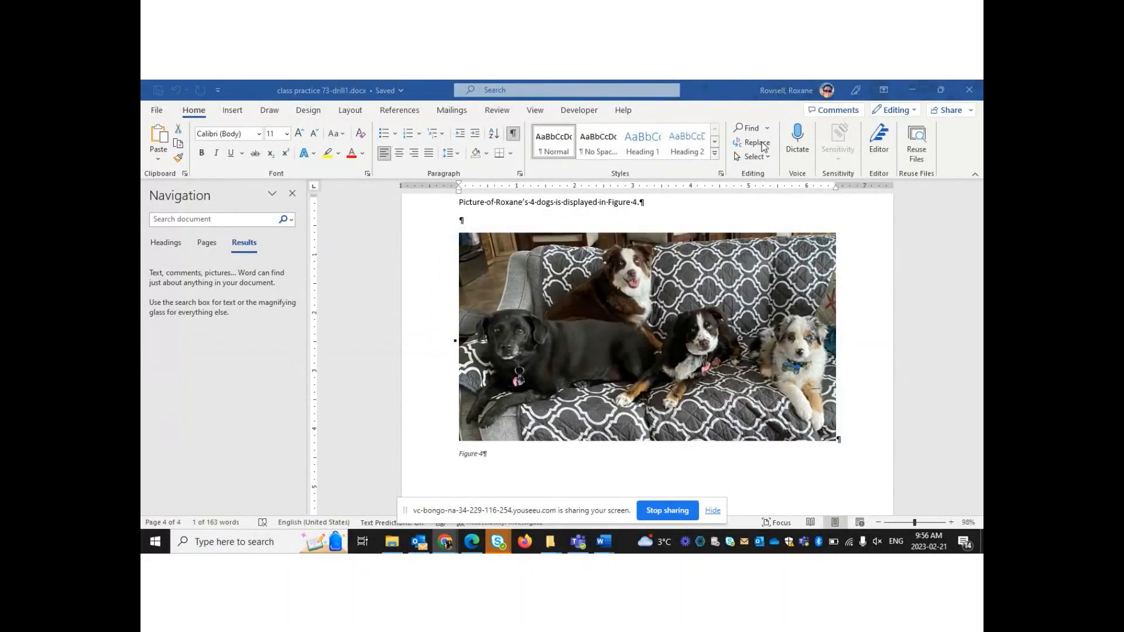
# Return to the start of the document, open the Replace dialog, and dismiss the notification that pops up
pyautogui.click(962, 405)
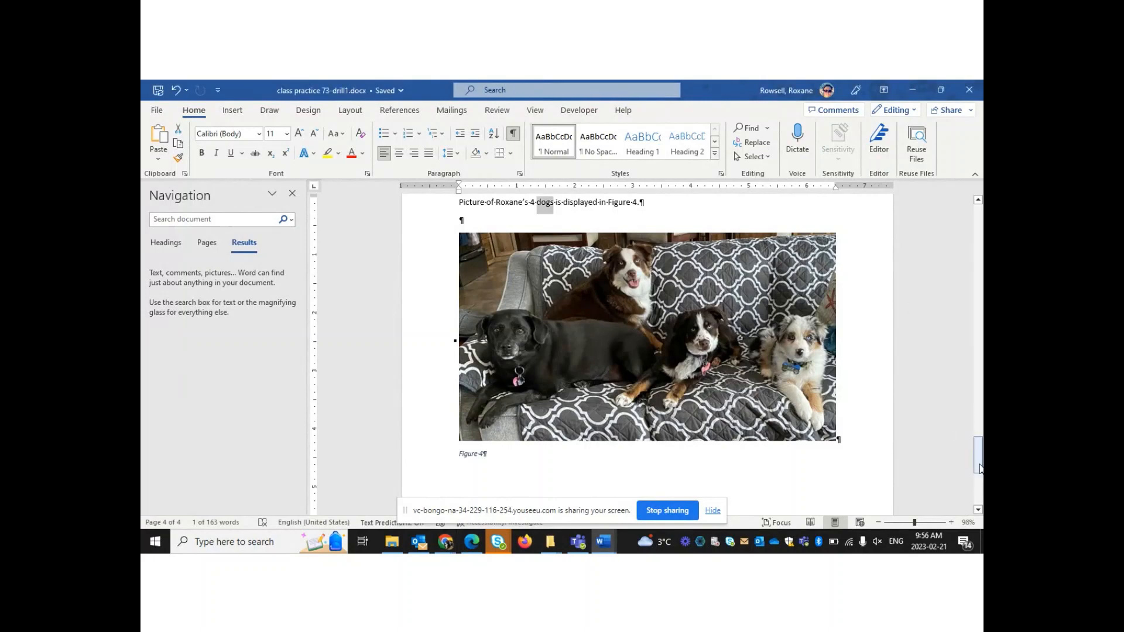
pyautogui.moveTo(979, 461); pyautogui.dragTo(979, 211)
pyautogui.hotkey('ctrl', 'Home')
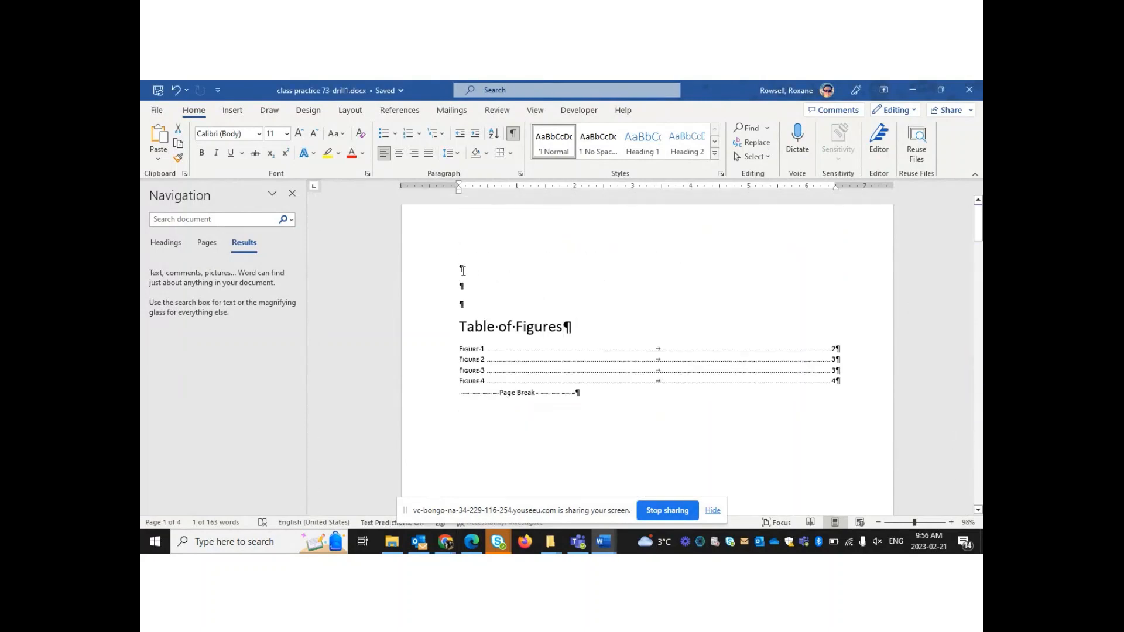
pyautogui.click(757, 143)
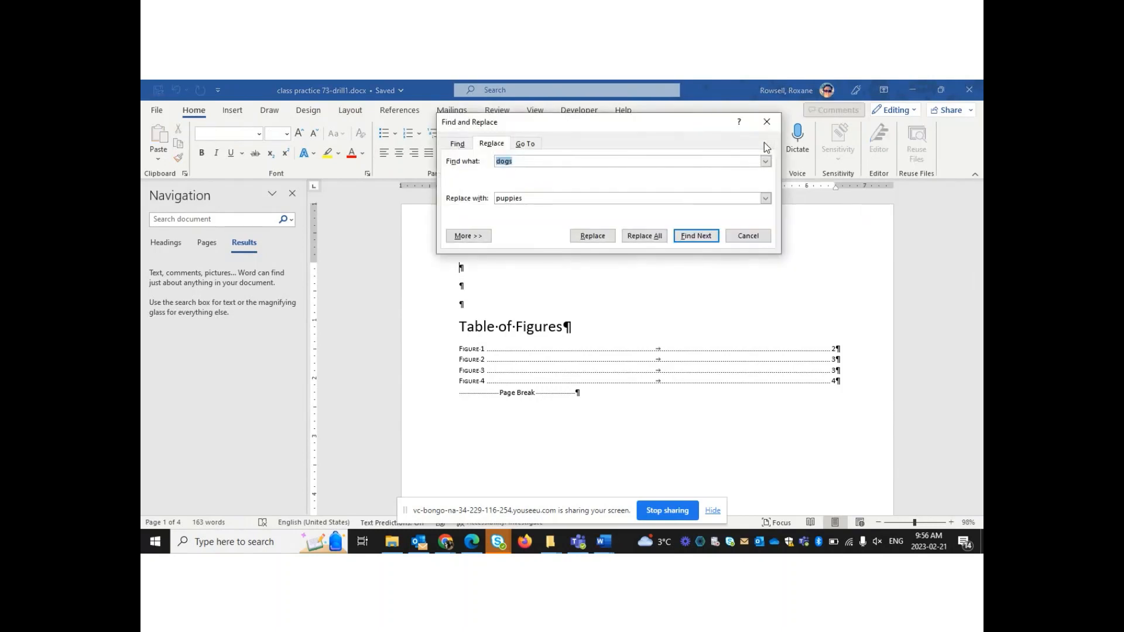
pyautogui.moveTo(608, 117); pyautogui.dragTo(609, 239)
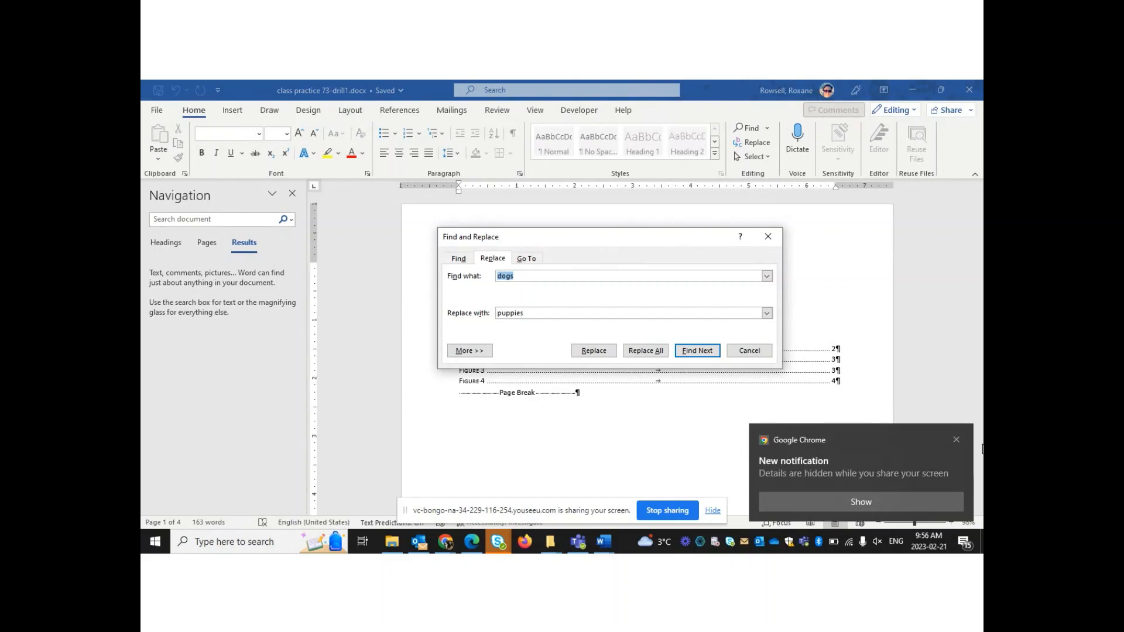
pyautogui.click(956, 441)
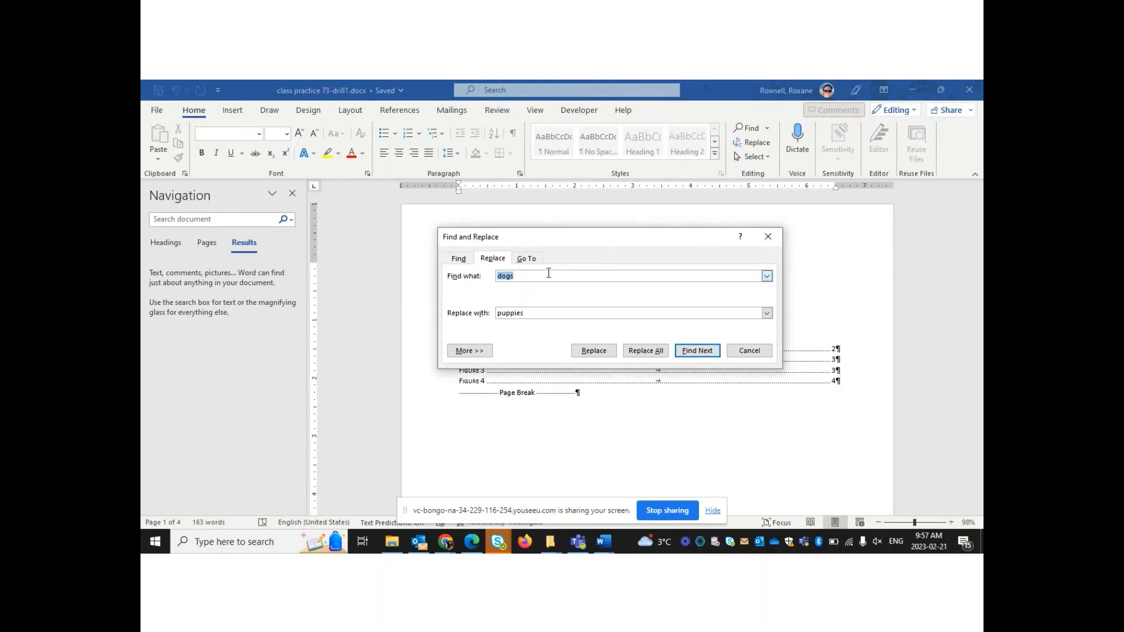
# Enter "dogs" as the text to find, locate its next occurrence, and move the dialog clear of the matched sentence
pyautogui.click(549, 274)
pyautogui.press('BackSpace')
pyautogui.press('BackSpace')
pyautogui.press('BackSpace')
pyautogui.press('BackSpace')
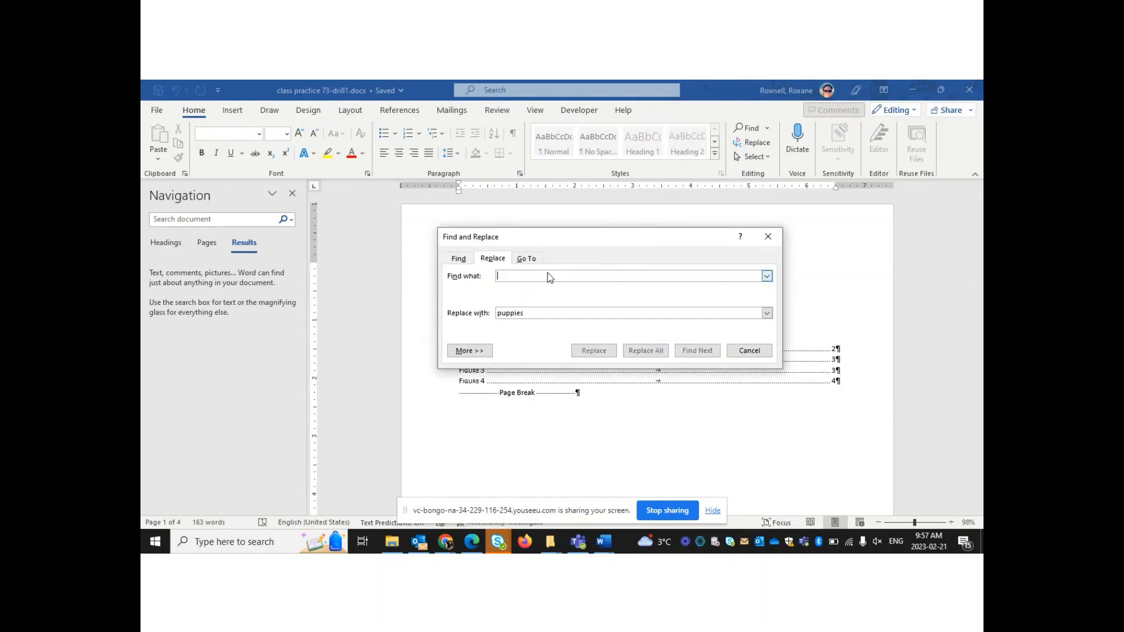
pyautogui.write('dogs')
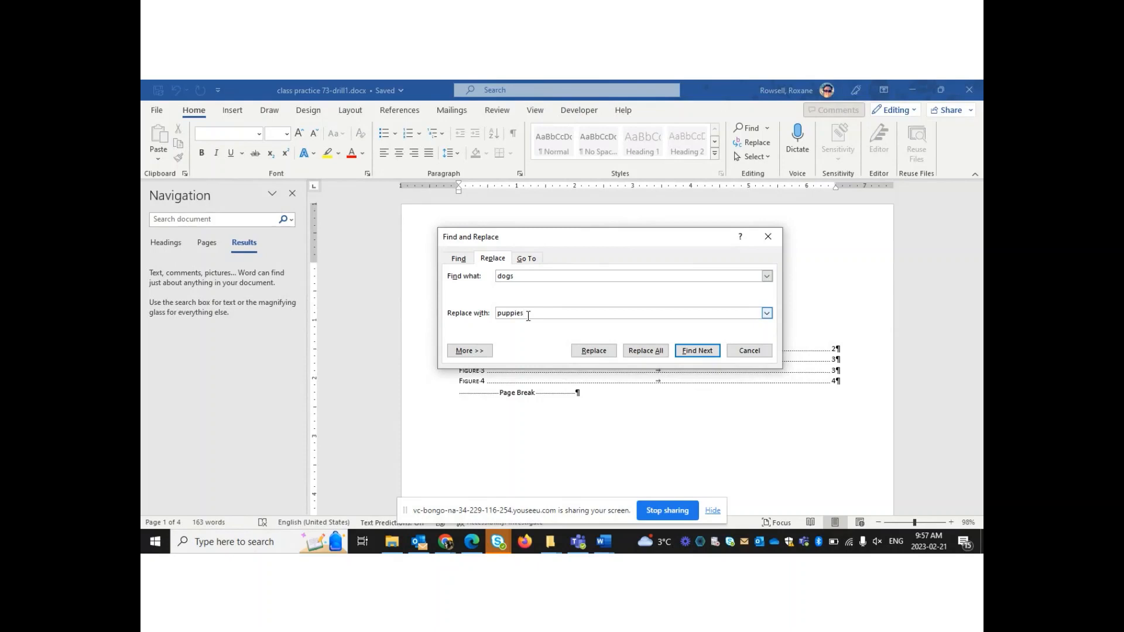
pyautogui.click(698, 351)
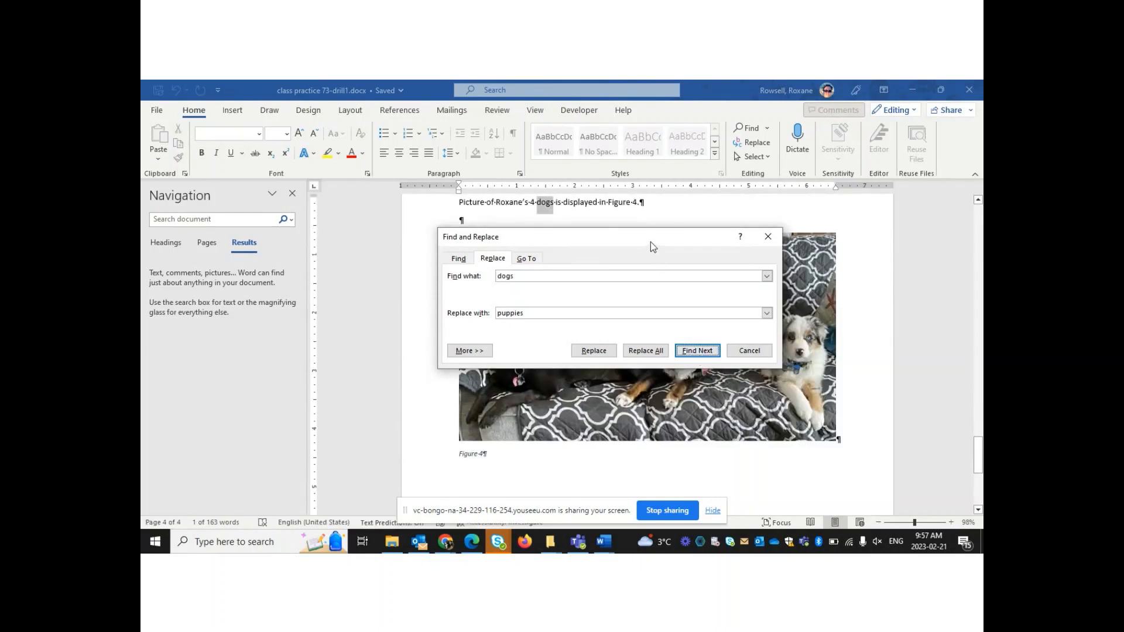
pyautogui.moveTo(651, 243); pyautogui.dragTo(572, 360)
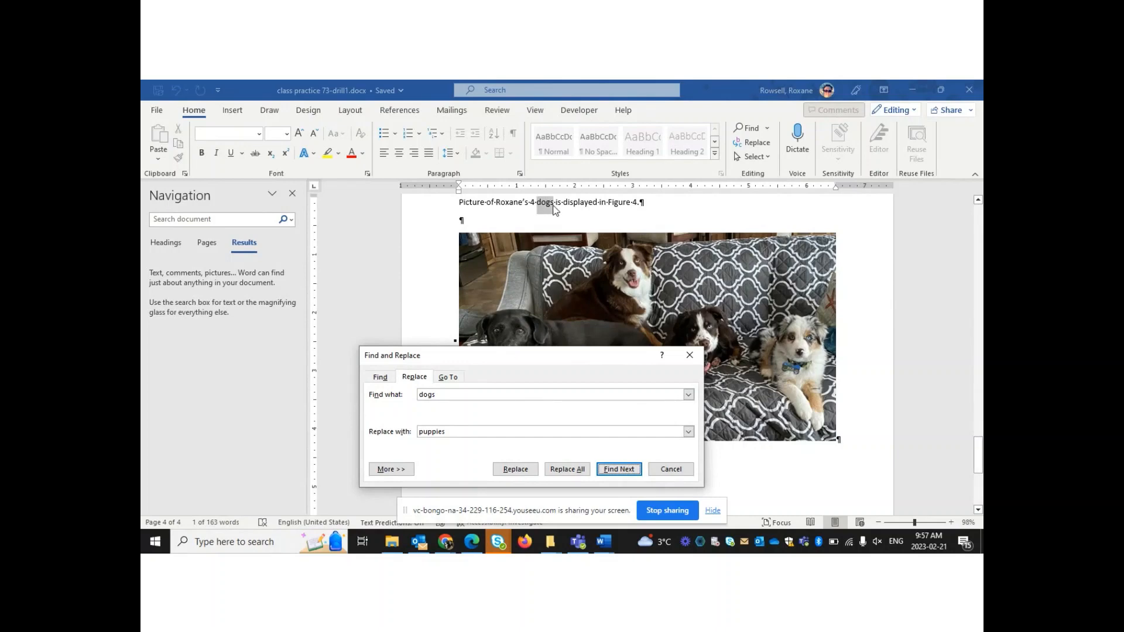
# Replace the matched "dogs" in the picture sentence with "puppies" and close the Find and Replace dialog
pyautogui.click(511, 472)
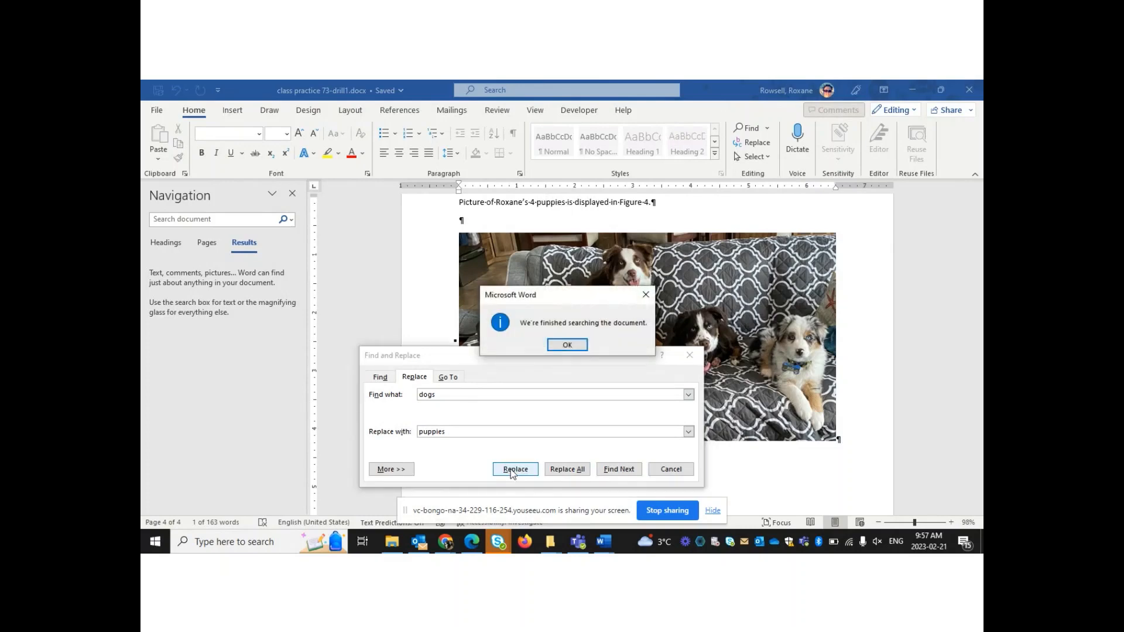
pyautogui.click(567, 345)
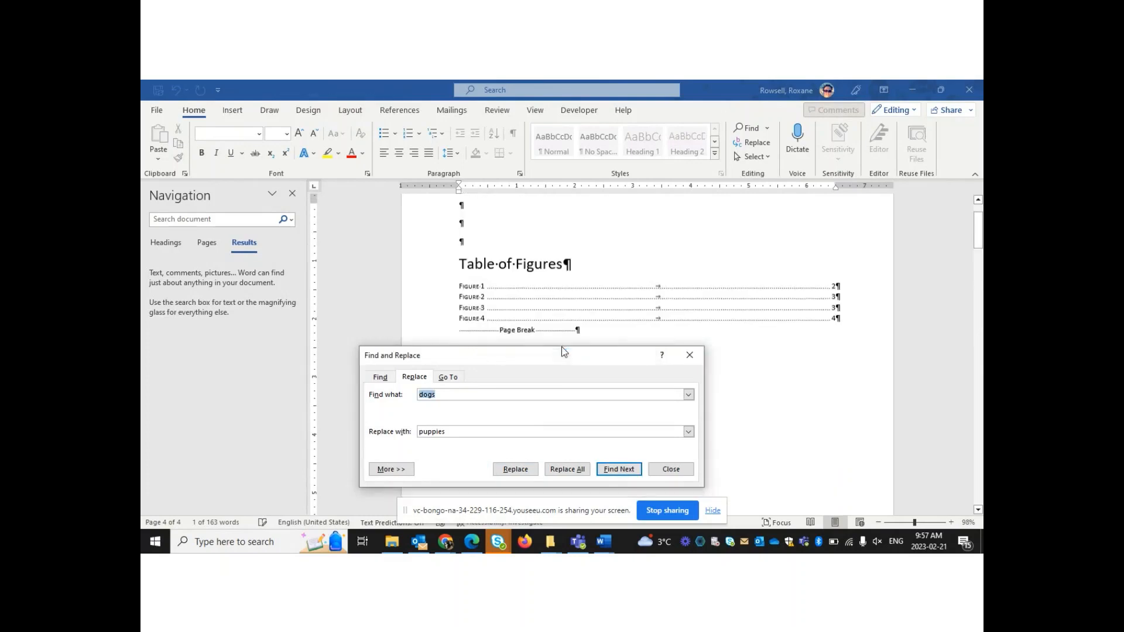
pyautogui.click(688, 355)
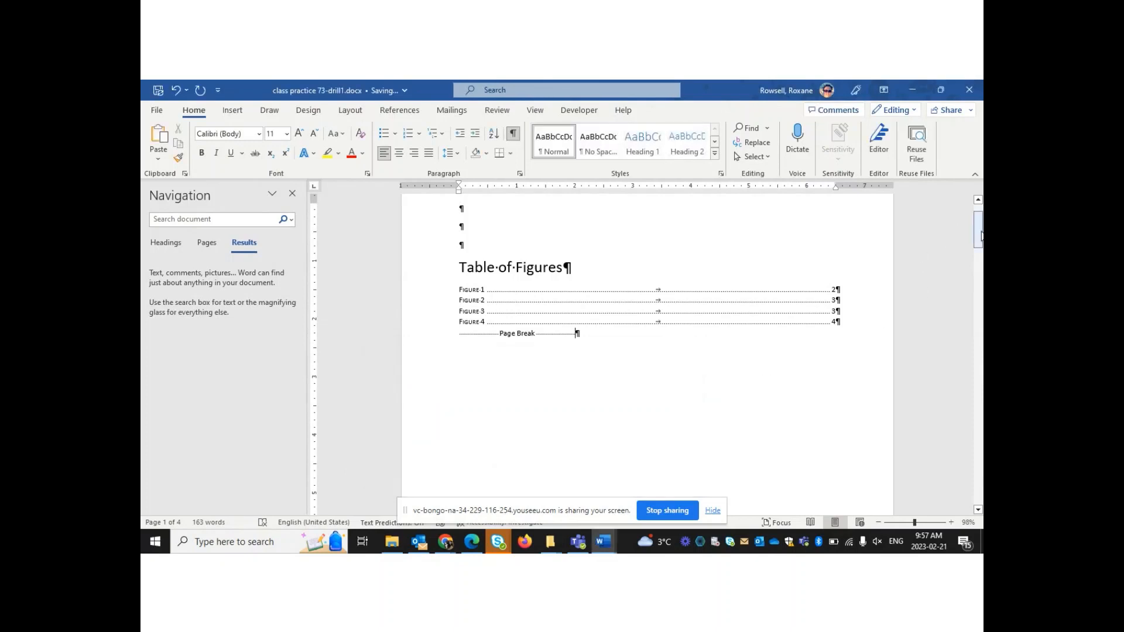
pyautogui.moveTo(978, 234); pyautogui.dragTo(981, 321)
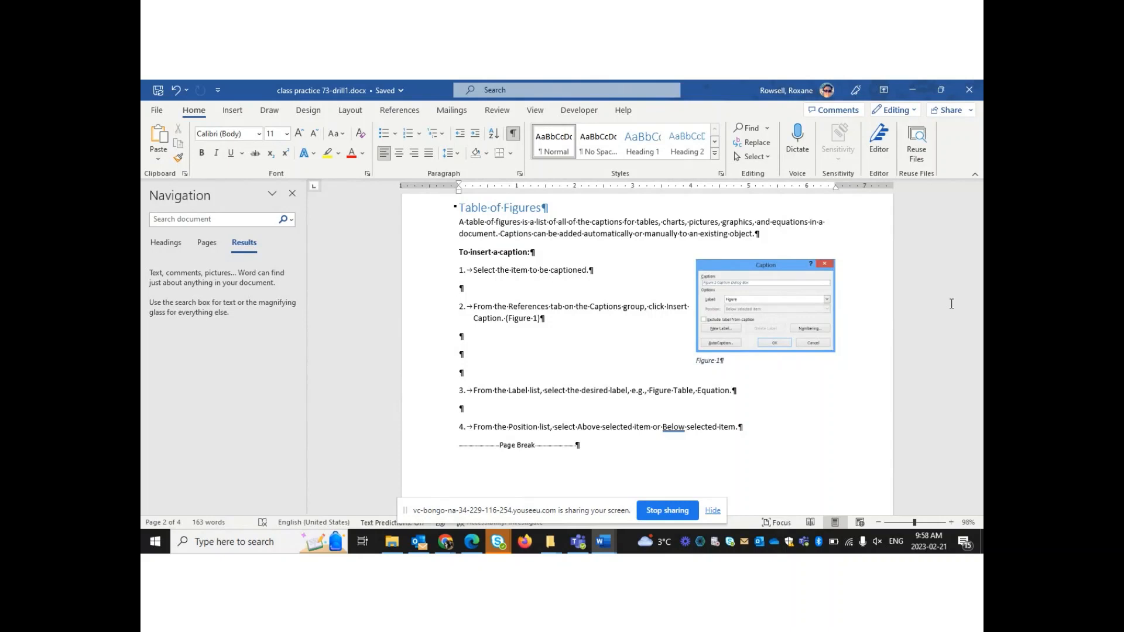
pyautogui.click(757, 143)
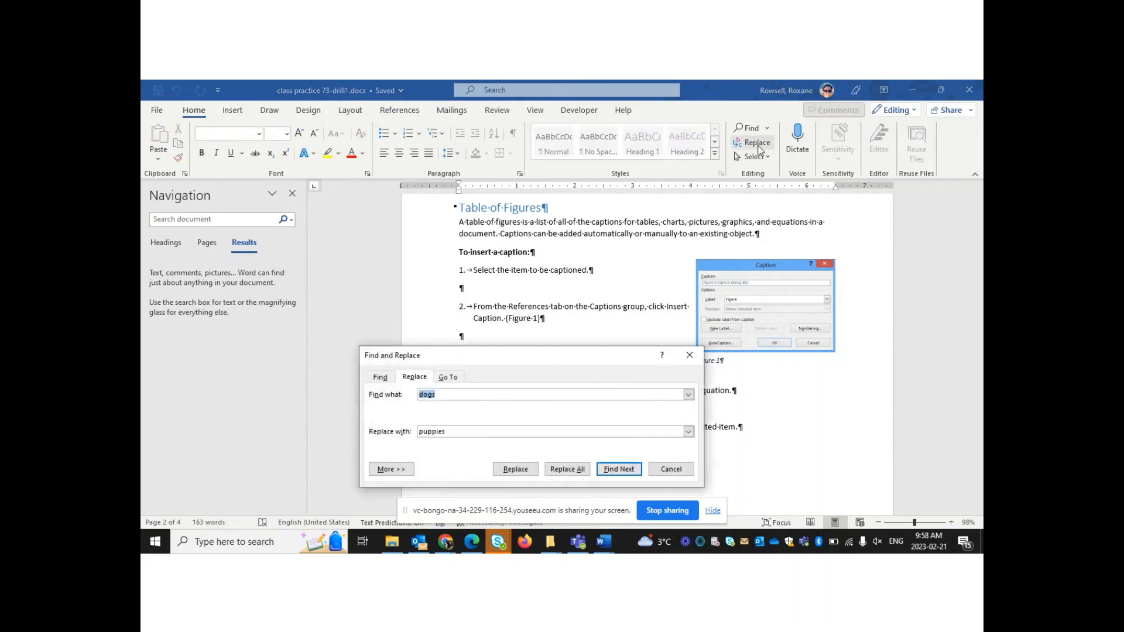
pyautogui.click(452, 395)
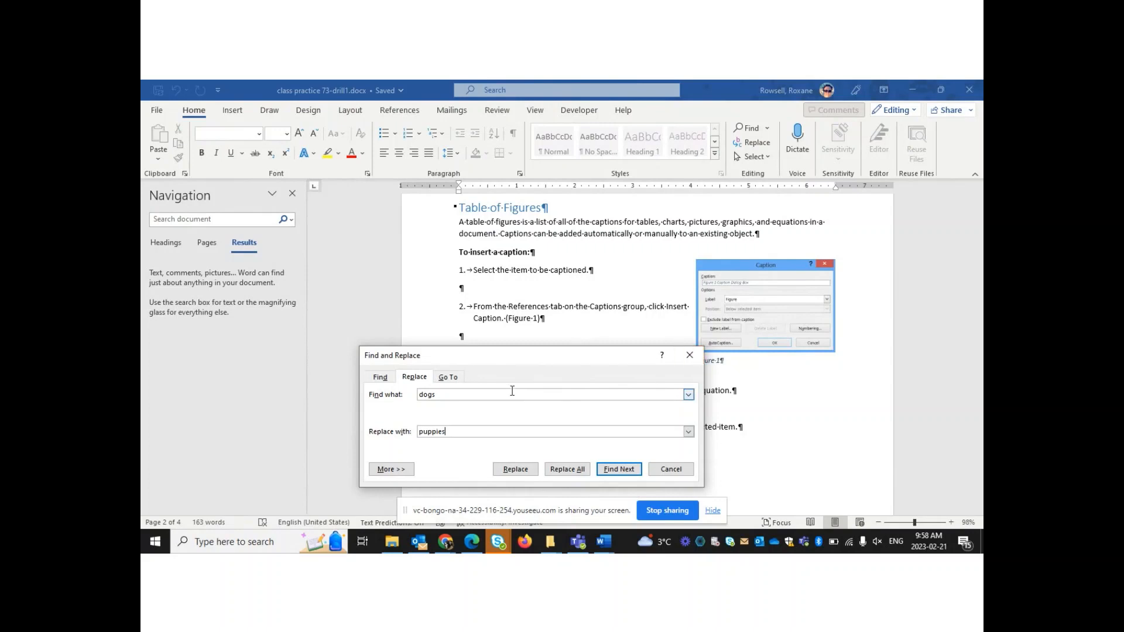
pyautogui.click(690, 354)
# Examine where "captions" occurs in the guide's introduction and in step 2
pyautogui.moveTo(978, 316)
pyautogui.mouseDown()
pyautogui.moveTo(978, 289)
pyautogui.moveTo(979, 305)
pyautogui.mouseUp()
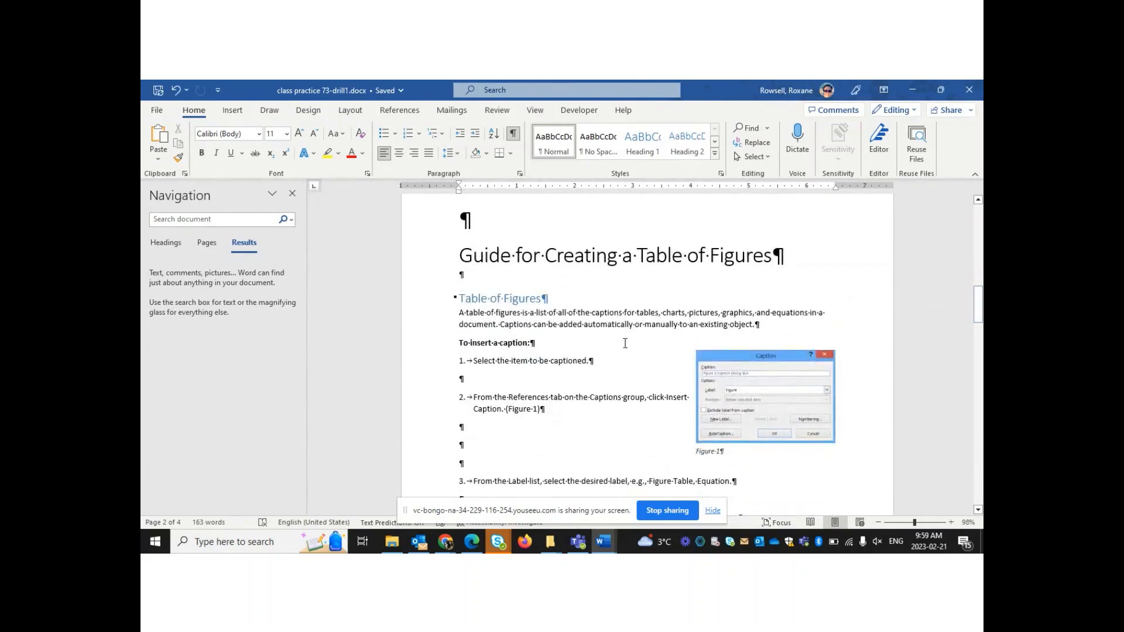
pyautogui.moveTo(501, 331); pyautogui.dragTo(544, 335)
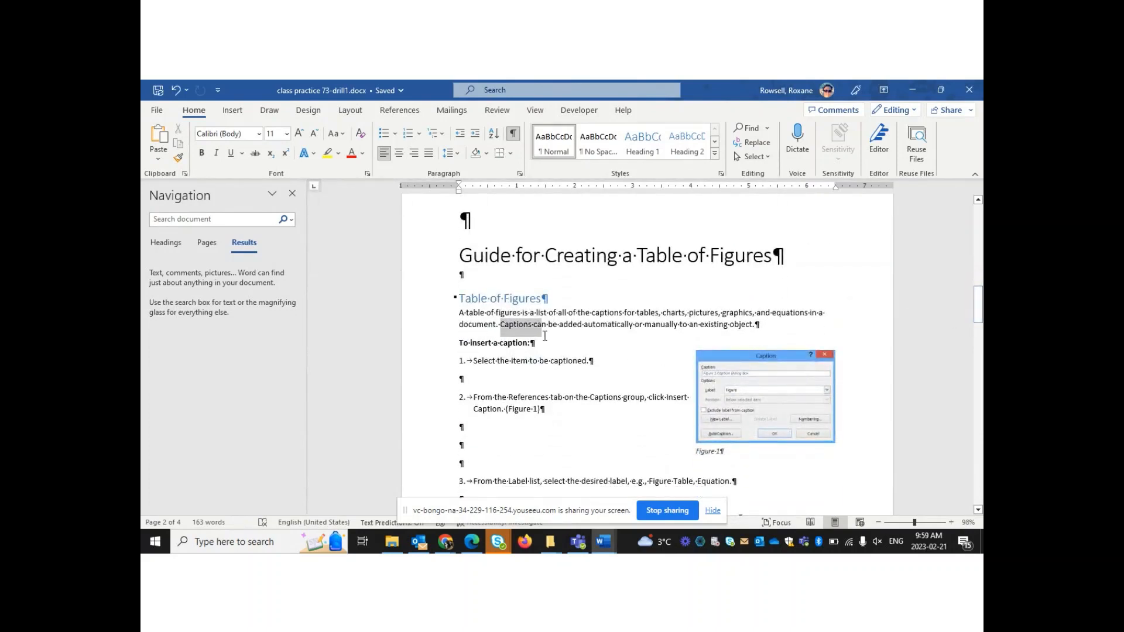
pyautogui.click(571, 361)
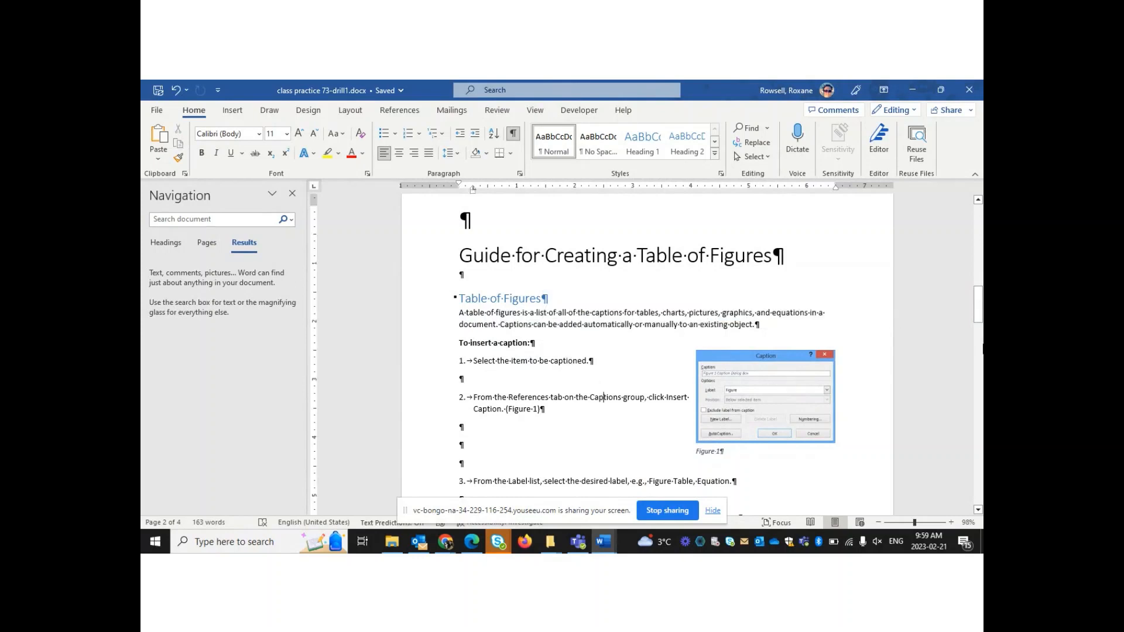
# From the start of the document, step through the matches for "captions" with "tags" as the replacement text, and close the dialog
pyautogui.moveTo(978, 303); pyautogui.dragTo(981, 222)
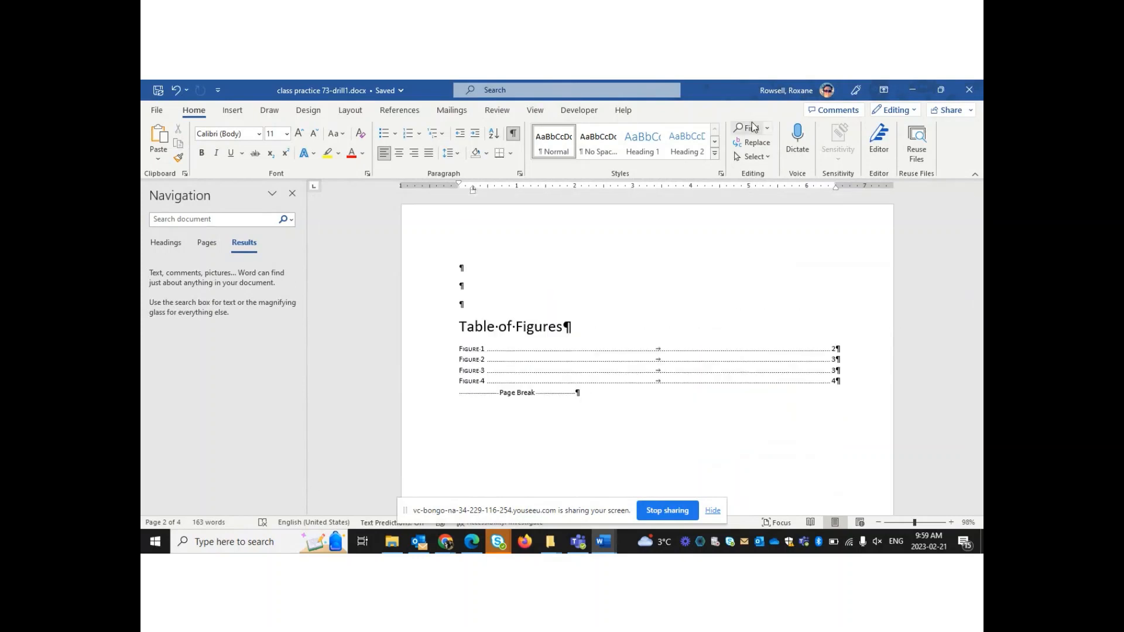
pyautogui.click(438, 285)
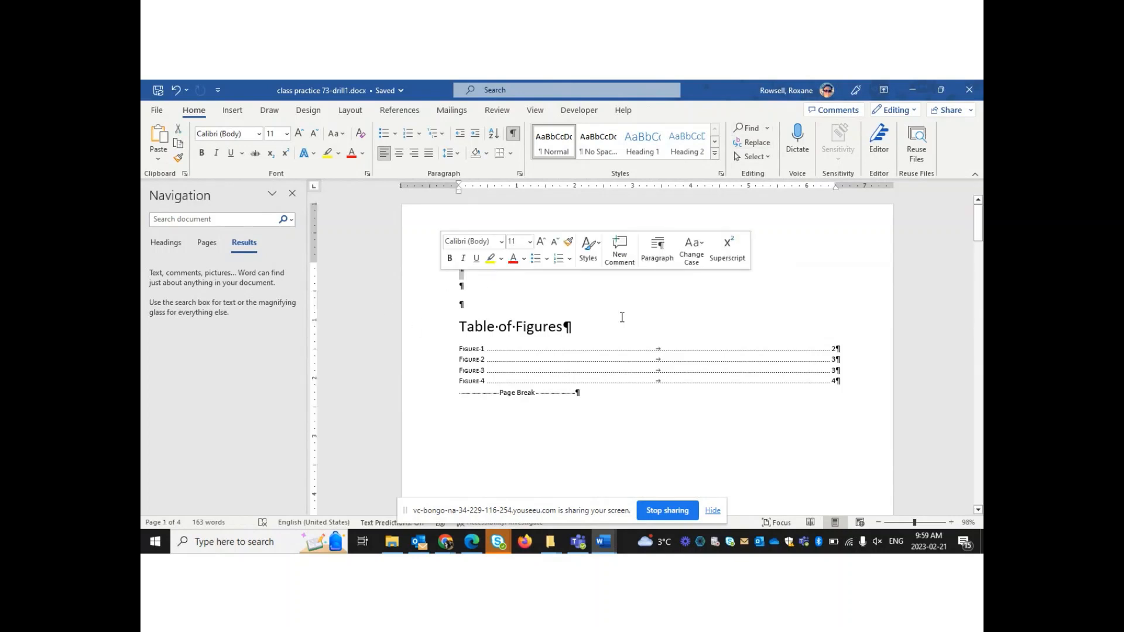
pyautogui.click(488, 266)
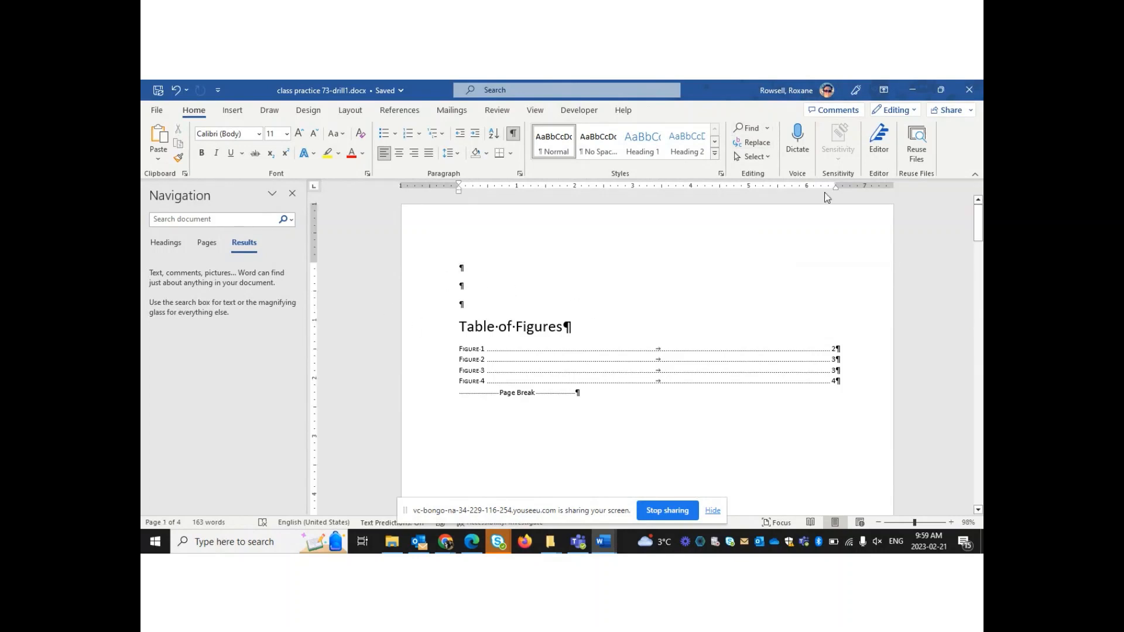
pyautogui.click(756, 141)
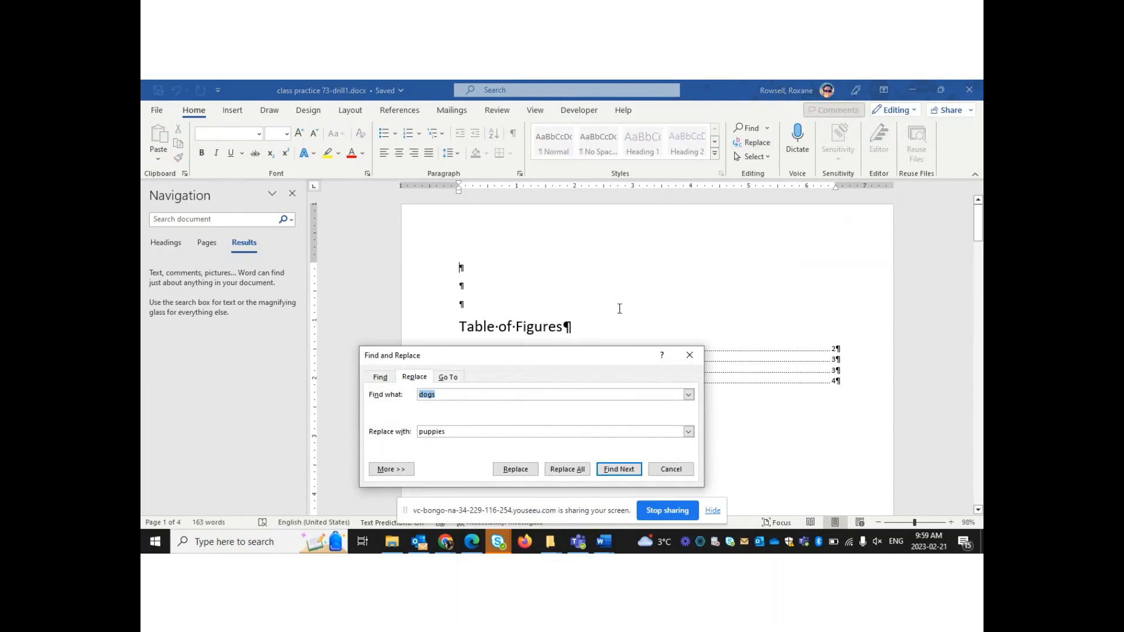
pyautogui.click(448, 395)
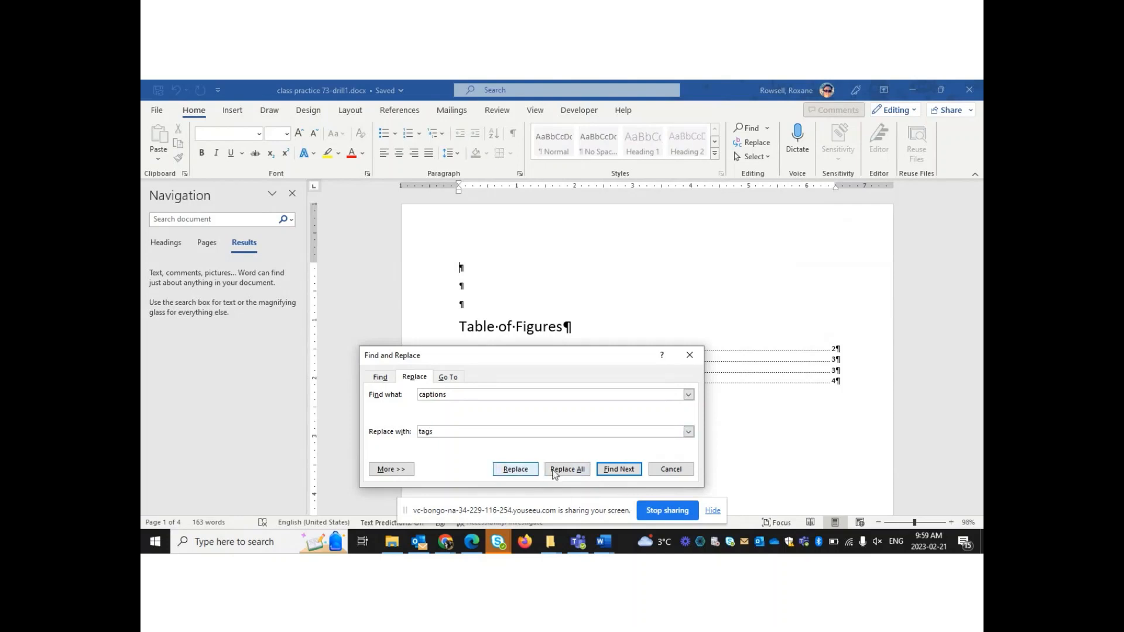
pyautogui.click(620, 470)
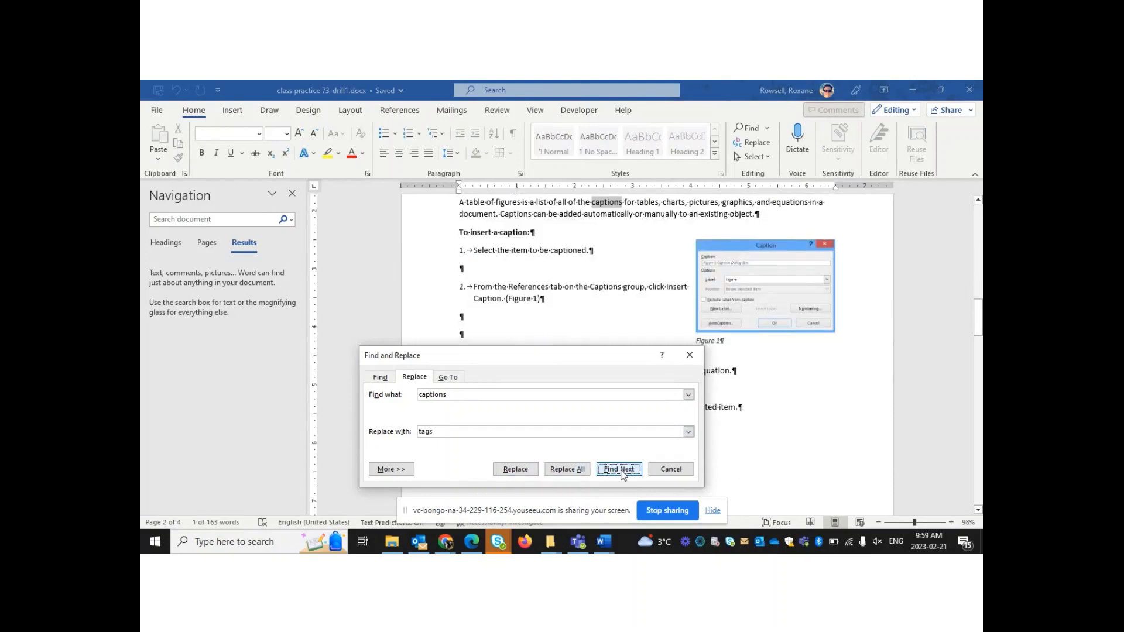
pyautogui.click(621, 469)
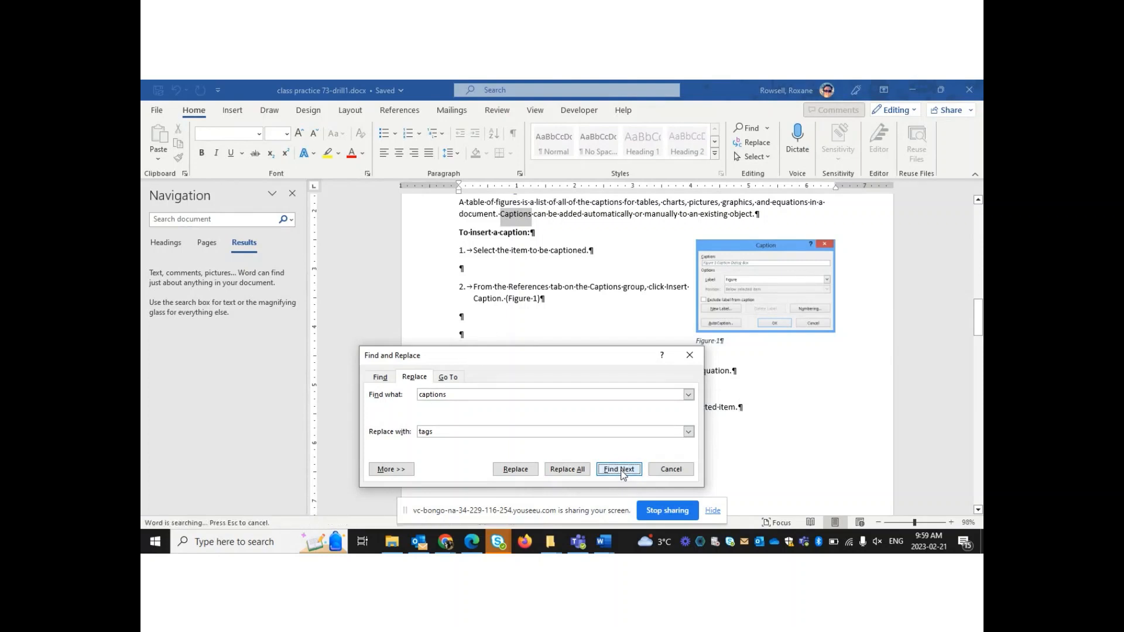
pyautogui.click(621, 469)
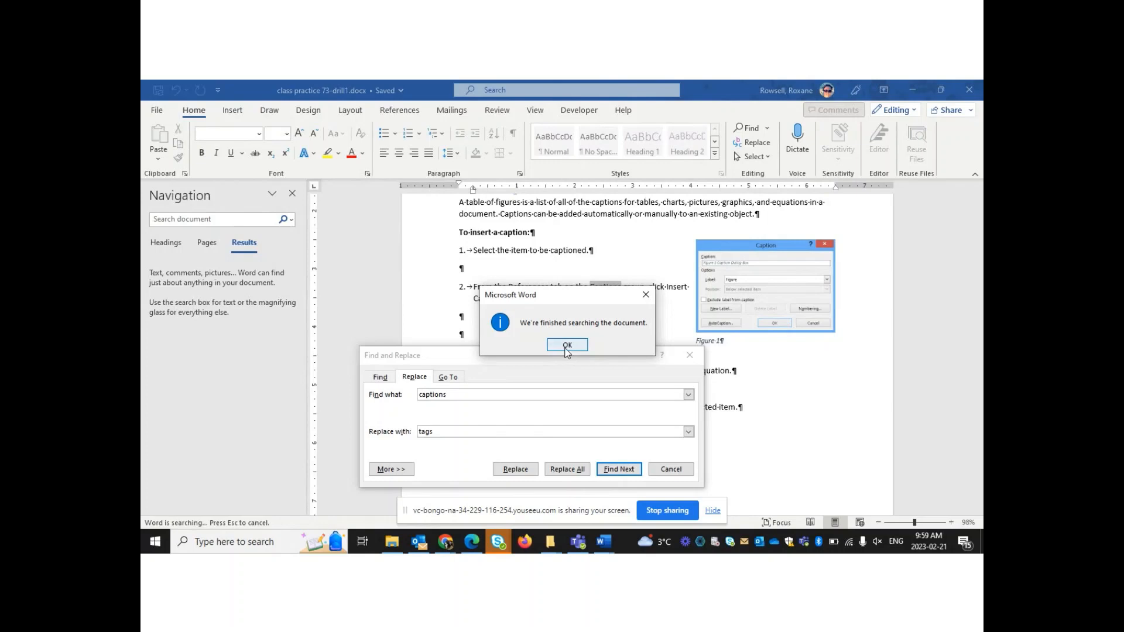
pyautogui.click(567, 345)
pyautogui.click(689, 355)
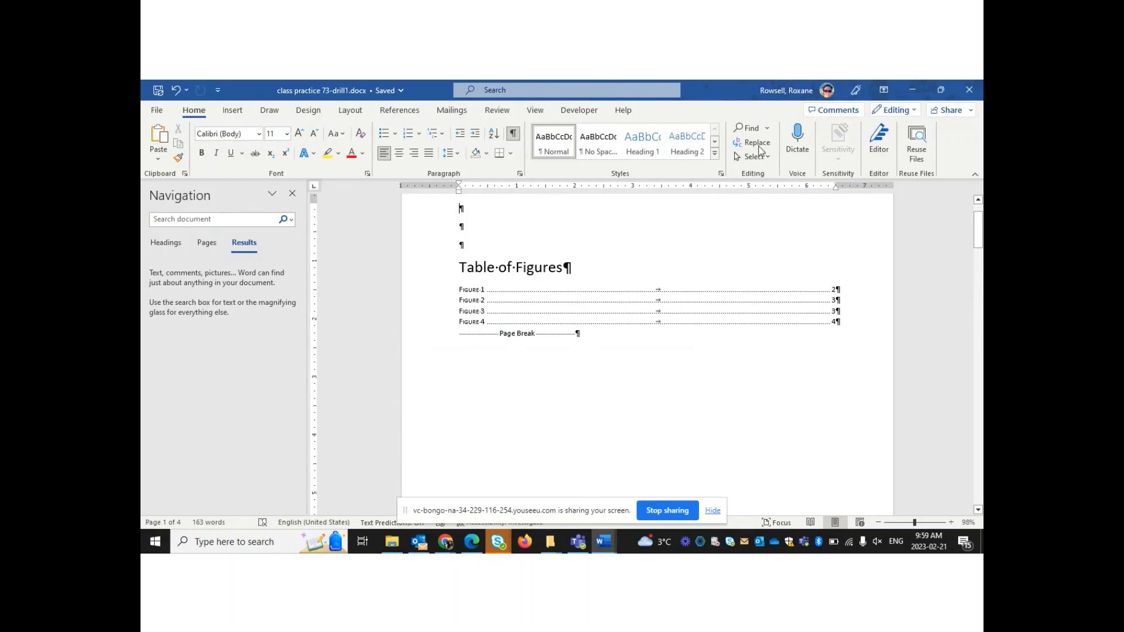
# Replace all occurrences of "captions" with "tags" in the document and close the dialog
pyautogui.click(757, 142)
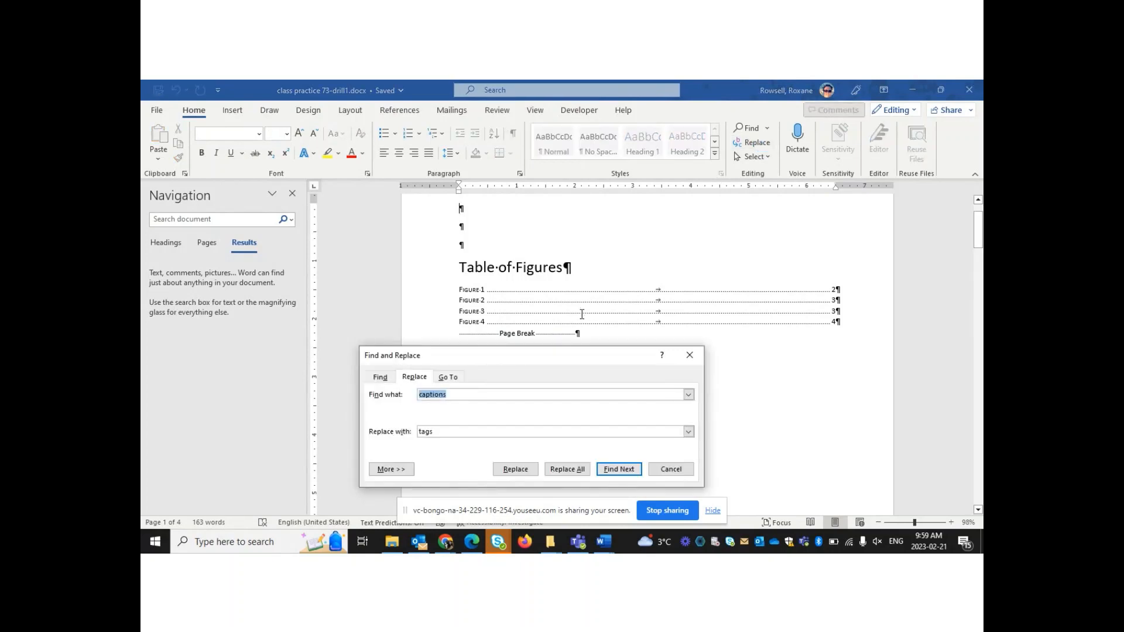
pyautogui.click(567, 470)
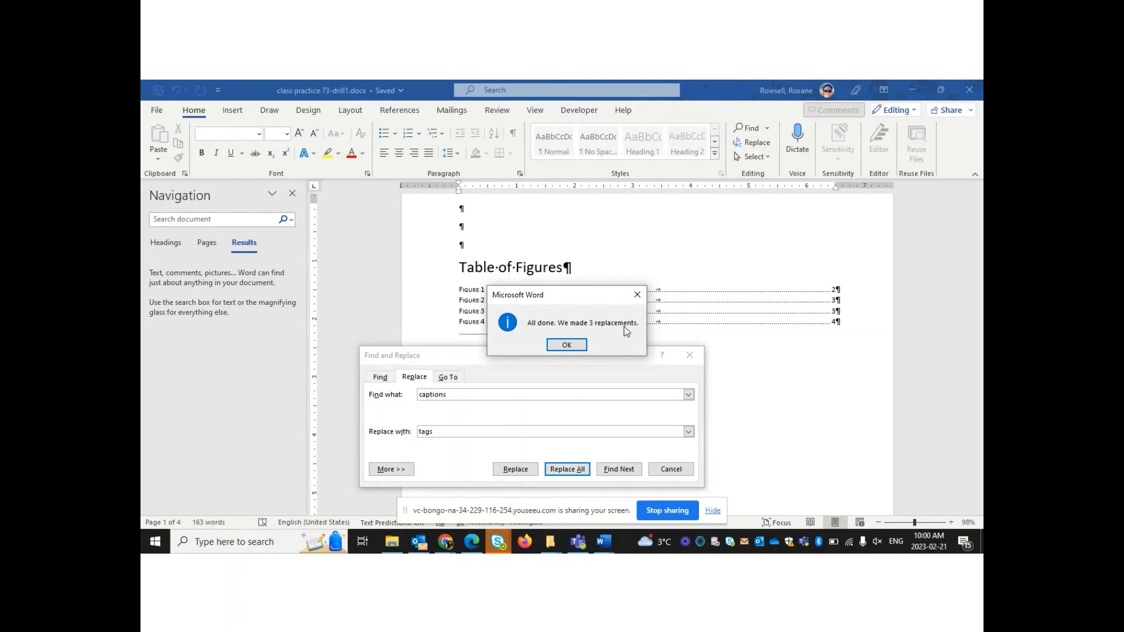
pyautogui.click(567, 347)
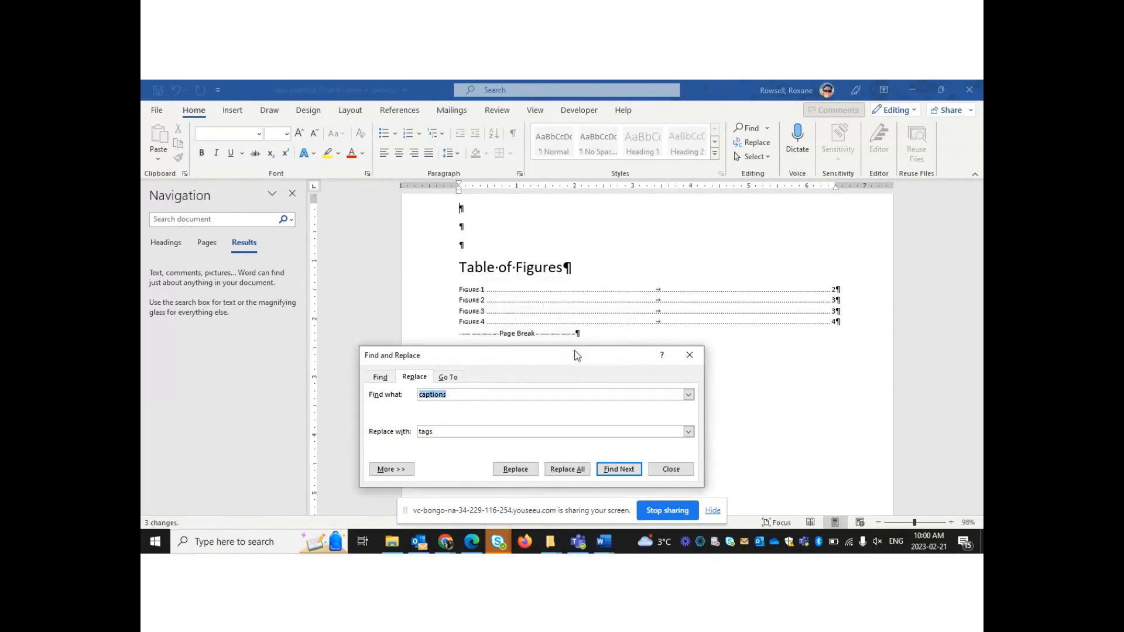
pyautogui.click(694, 357)
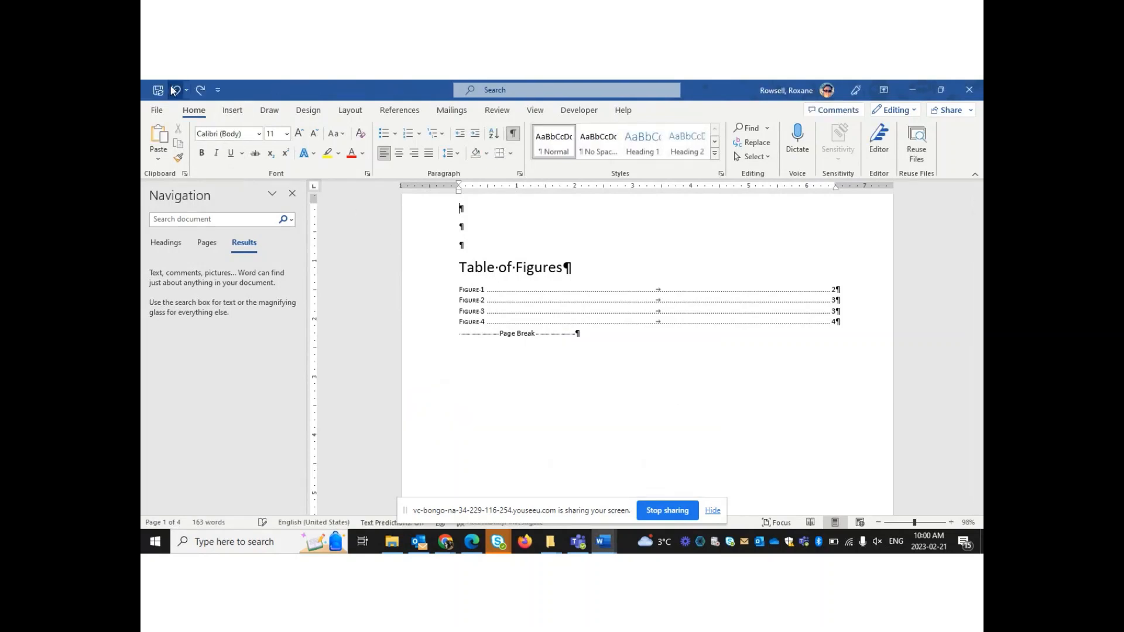
# Undo the last four changes, including the "captions" and "dogs" replacements
pyautogui.click(174, 90)
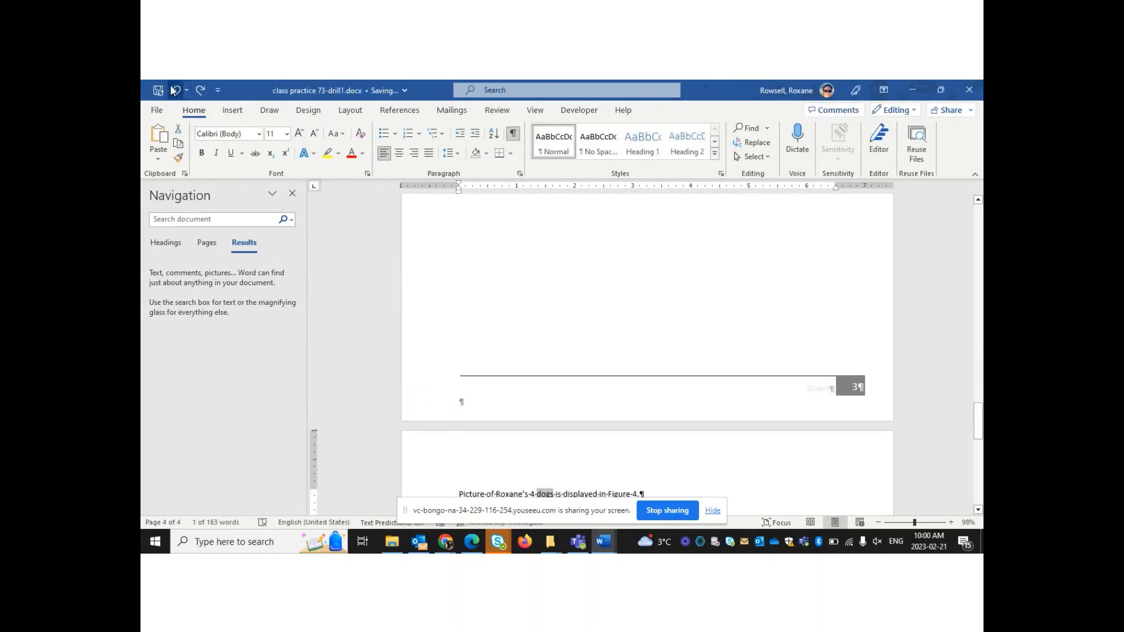
pyautogui.click(174, 90)
pyautogui.click(174, 90)
pyautogui.click(174, 90)
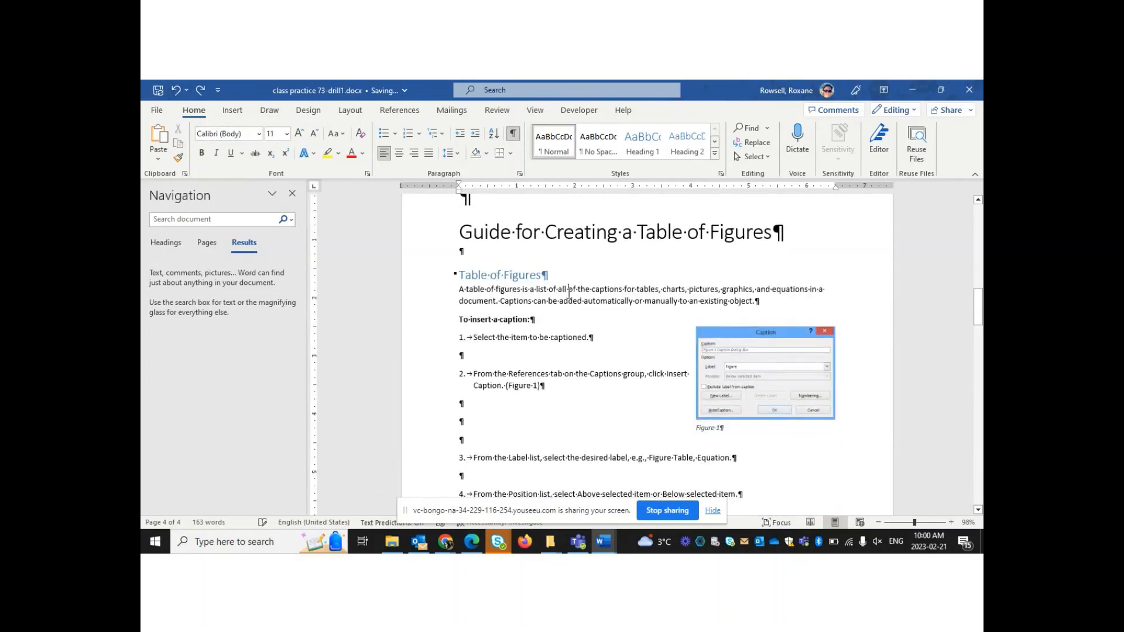
# Return to the start of the document, split its window into two panes, and close the Navigation pane
pyautogui.moveTo(981, 317); pyautogui.dragTo(958, 285)
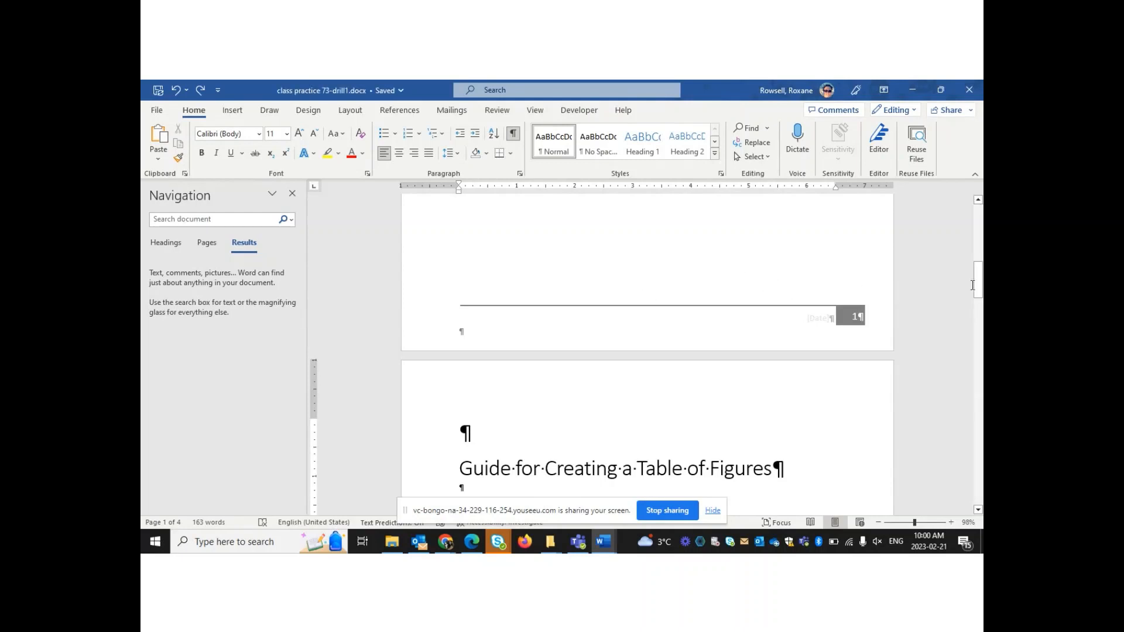
pyautogui.moveTo(976, 268); pyautogui.dragTo(976, 212)
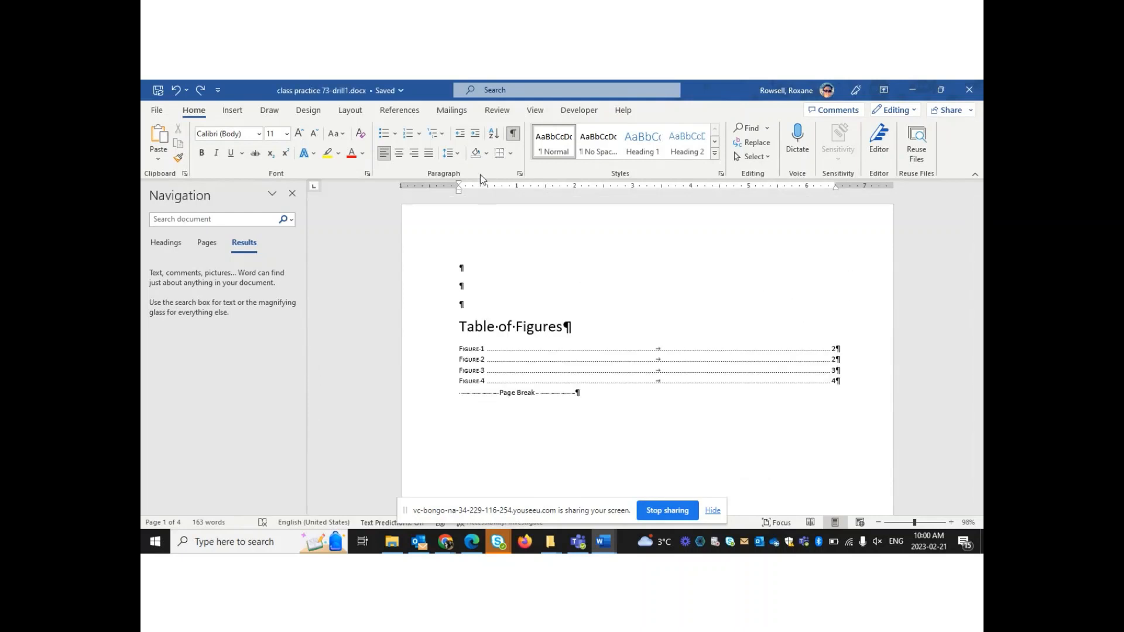
pyautogui.click(535, 111)
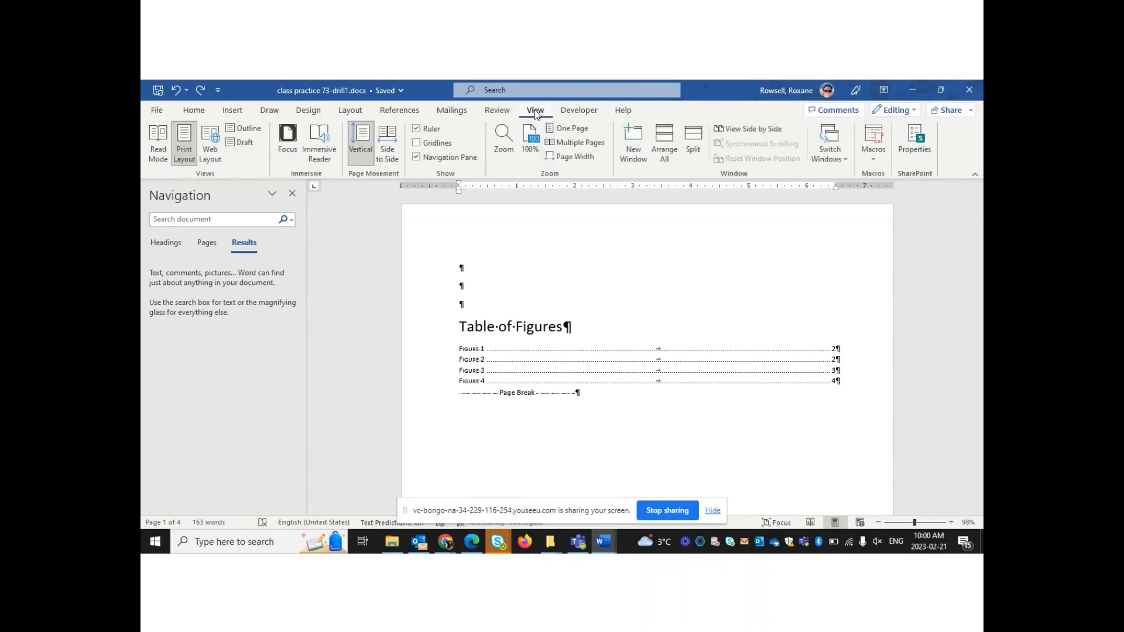
pyautogui.click(695, 146)
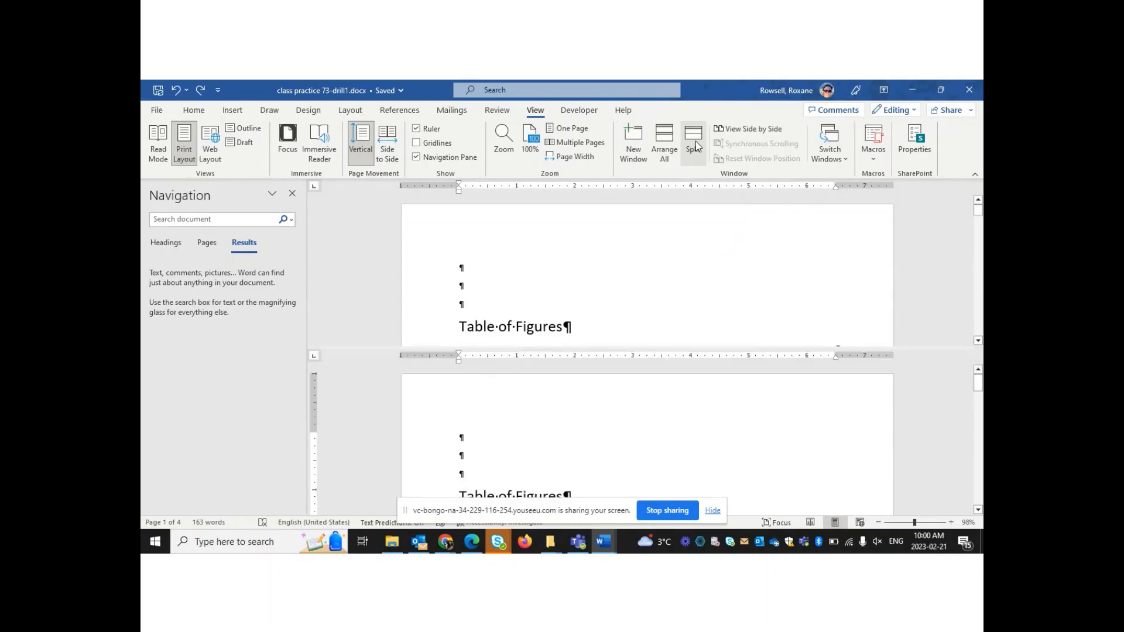
pyautogui.click(291, 195)
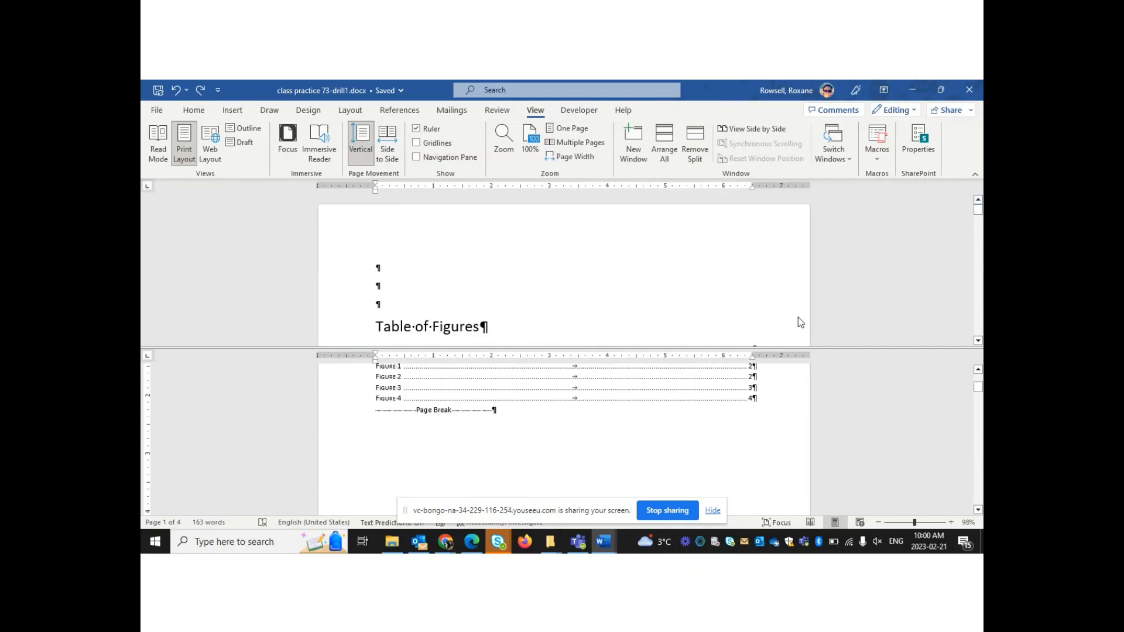
# Show the complete table of figures in the upper pane and the guide's step 2 with Figure 1 in the lower pane
pyautogui.moveTo(977, 209); pyautogui.dragTo(976, 216)
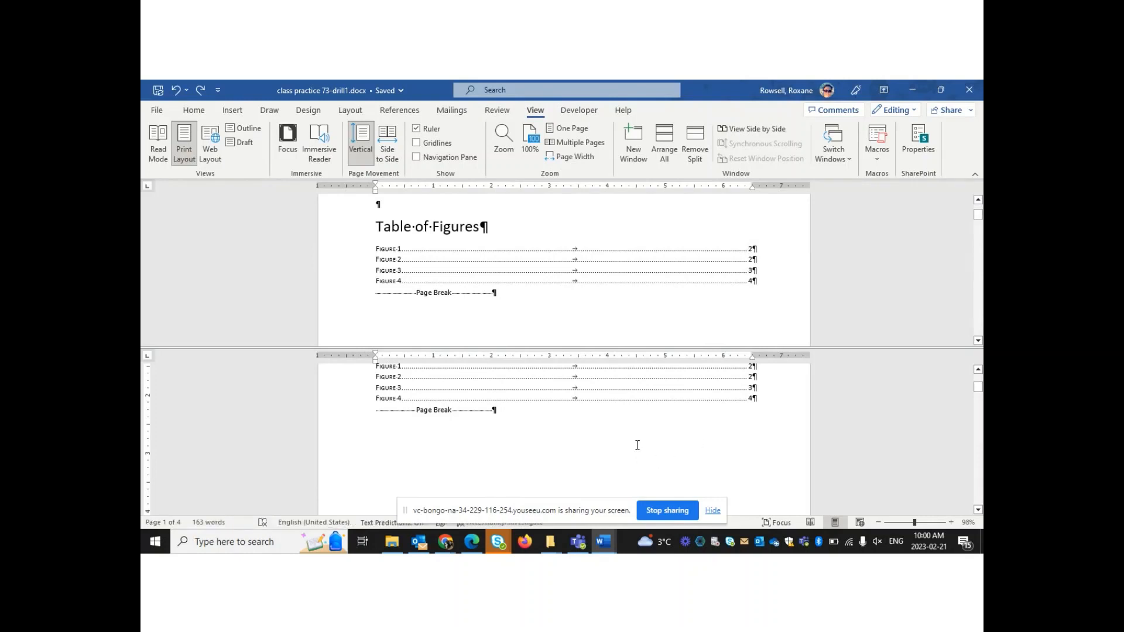
pyautogui.click(978, 510)
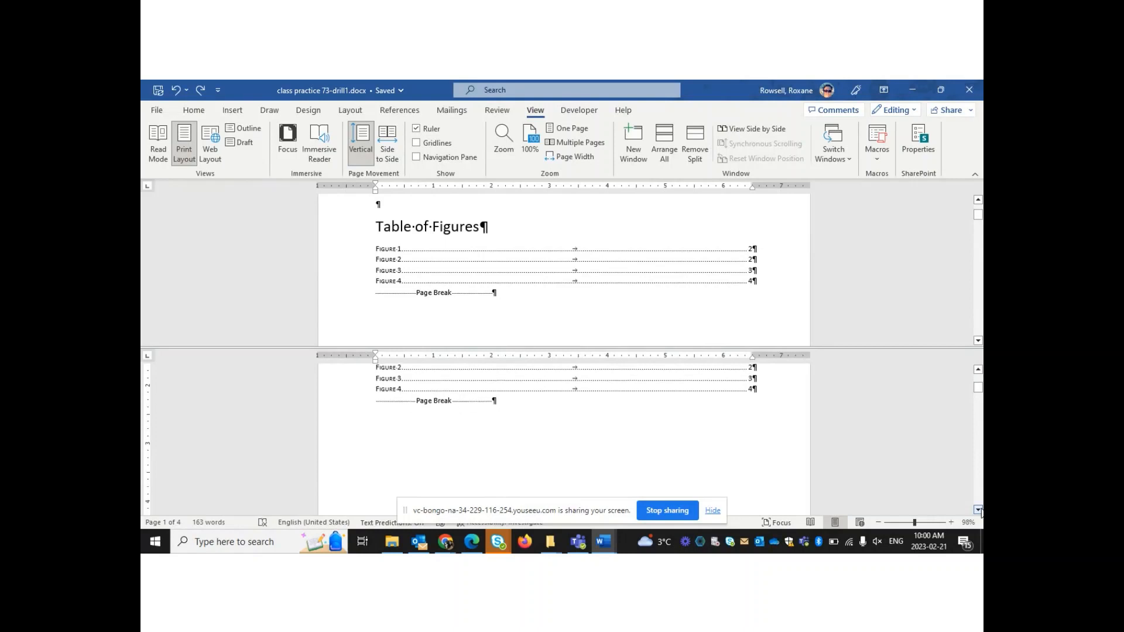
pyautogui.click(977, 510)
pyautogui.click(978, 510)
pyautogui.click(978, 510)
pyautogui.click(978, 509)
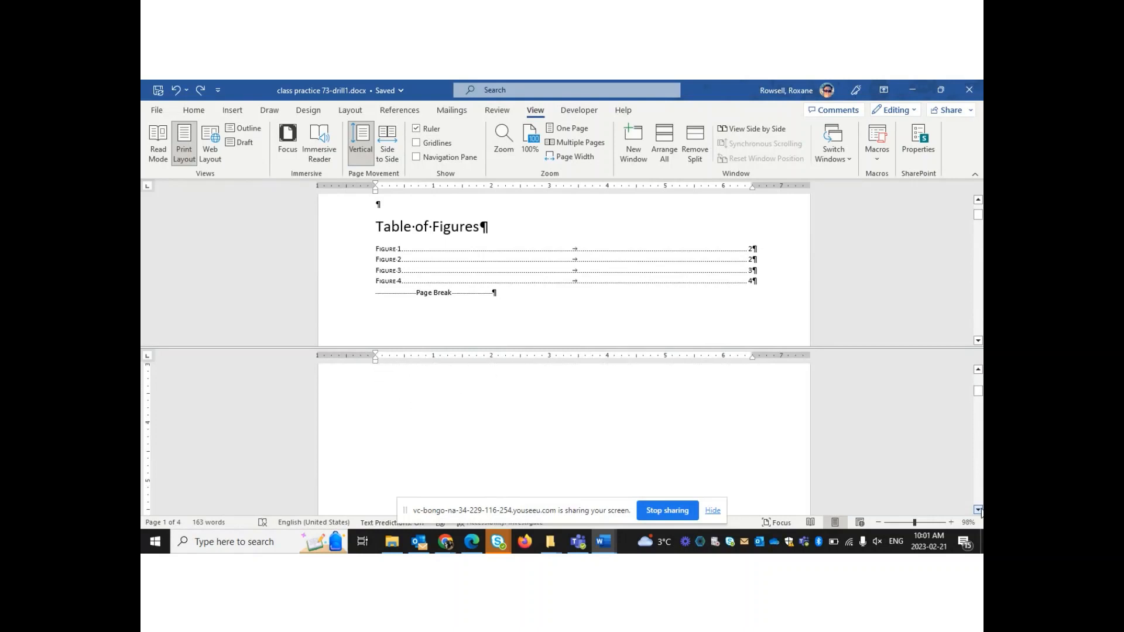
pyautogui.click(978, 510)
pyautogui.click(980, 510)
pyautogui.click(980, 510)
pyautogui.click(977, 510)
pyautogui.click(978, 510)
pyautogui.click(978, 510)
pyautogui.click(978, 510)
pyautogui.click(978, 510)
pyautogui.click(978, 510)
pyautogui.click(978, 510)
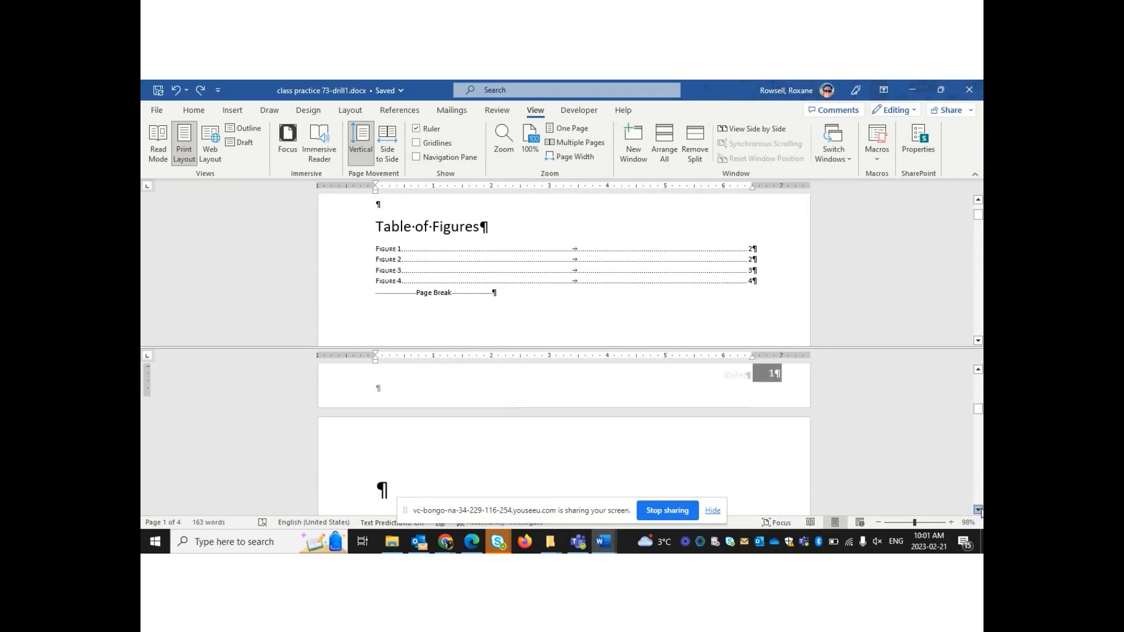
pyautogui.click(977, 510)
pyautogui.click(978, 510)
pyautogui.click(978, 510)
pyautogui.click(978, 510)
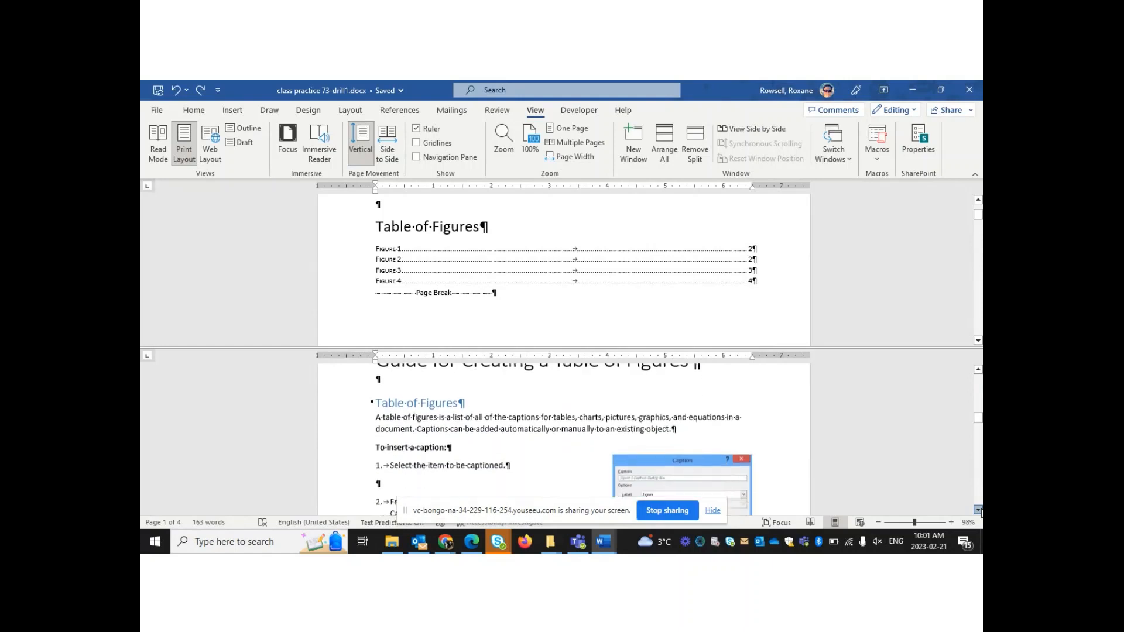
pyautogui.click(978, 509)
pyautogui.click(977, 510)
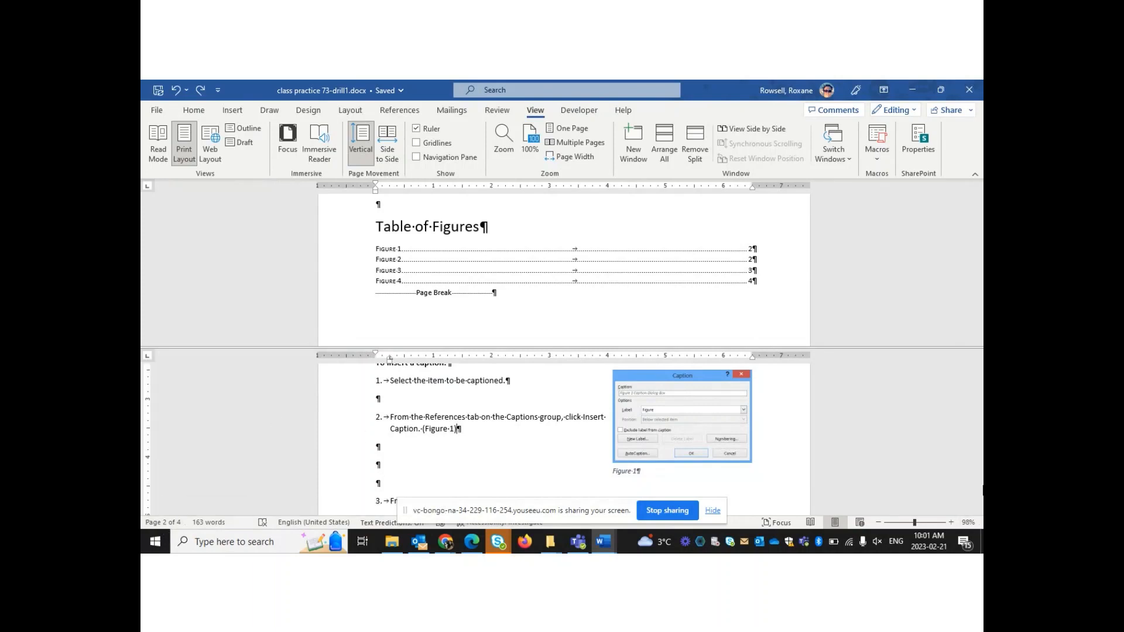
# Bring the guide's step 5 with Figure 2 into the lower pane and remove the window split
pyautogui.scroll(-4, 979, 480)
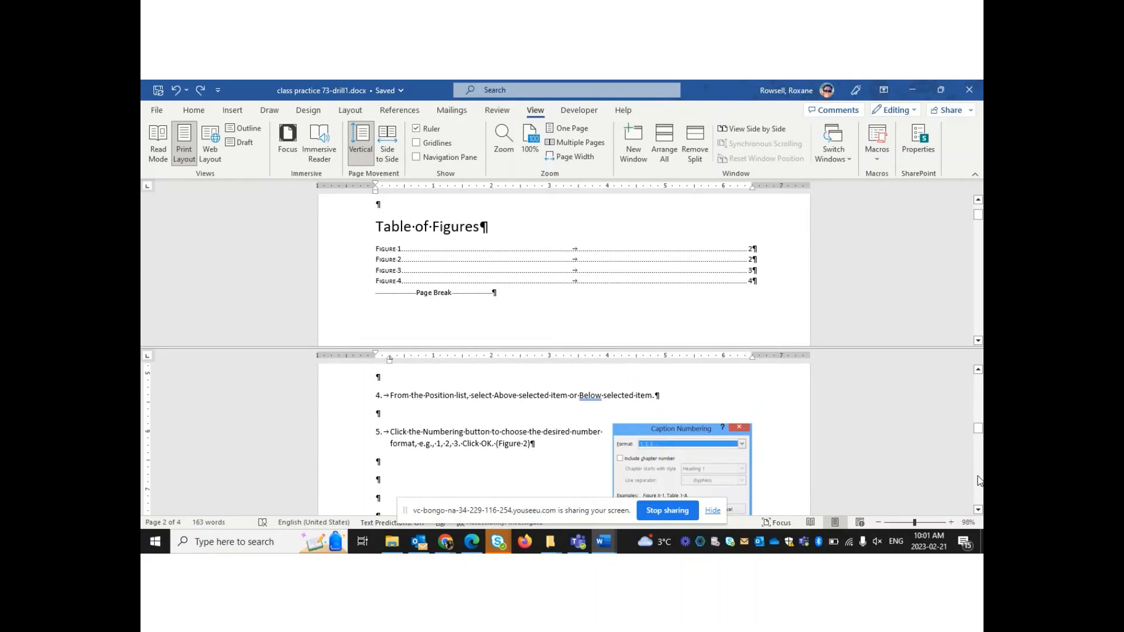
pyautogui.click(978, 510)
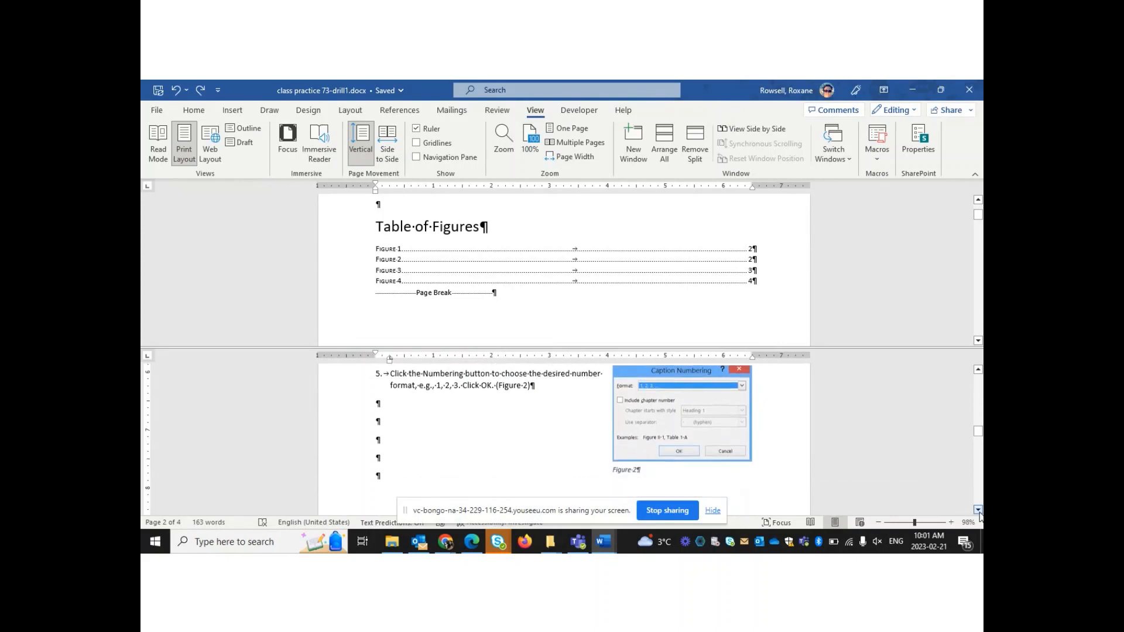
pyautogui.click(978, 510)
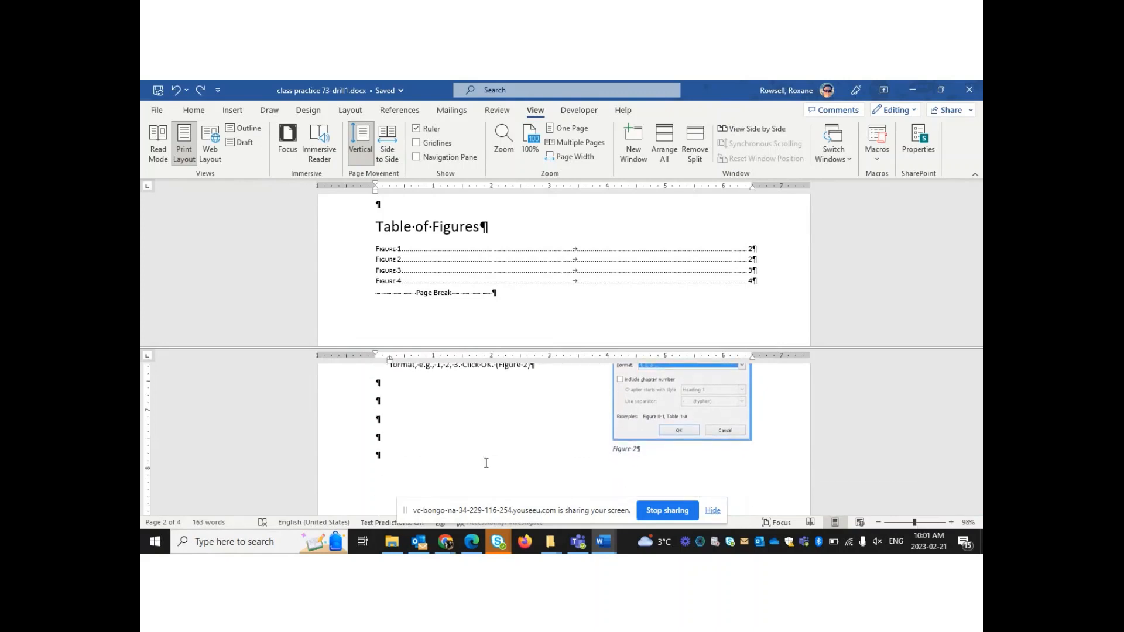
pyautogui.click(452, 463)
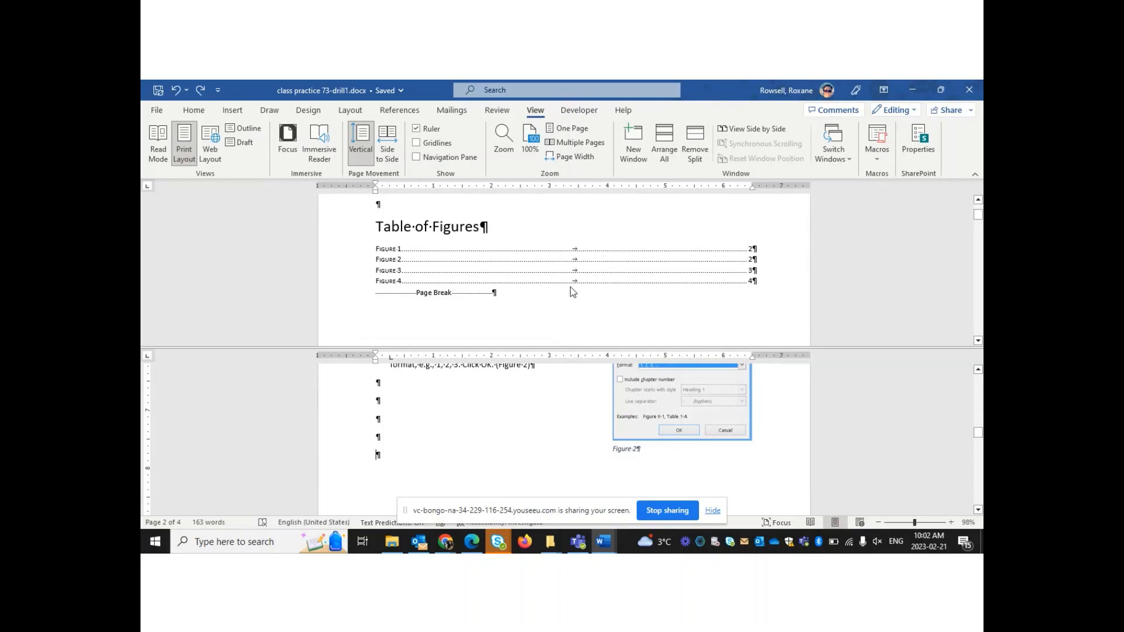
pyautogui.click(696, 139)
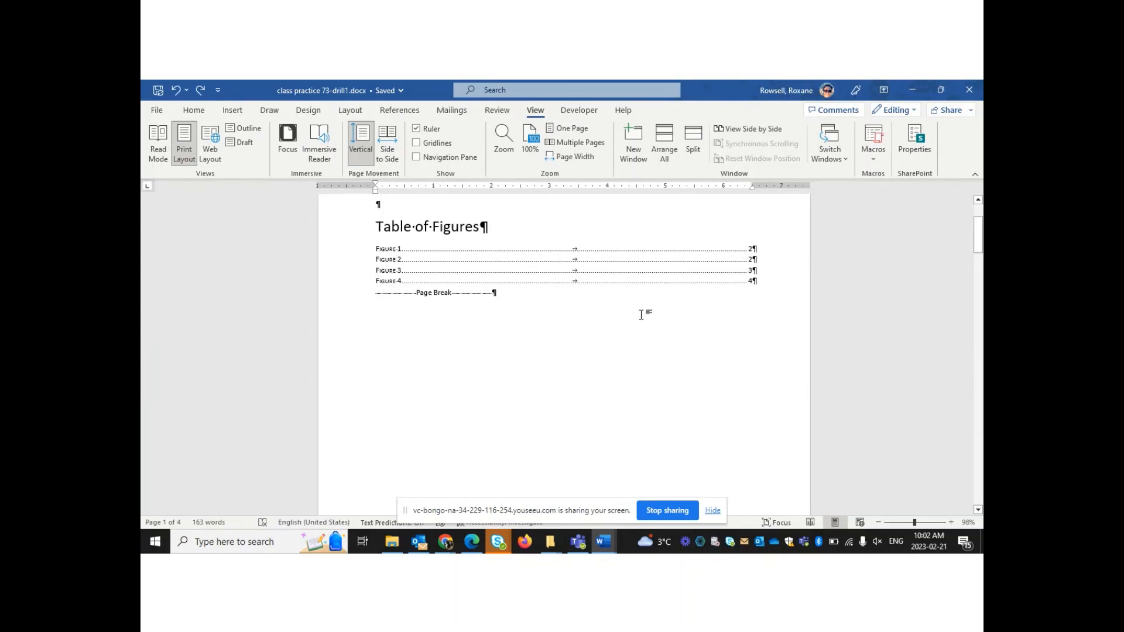
pyautogui.click(565, 292)
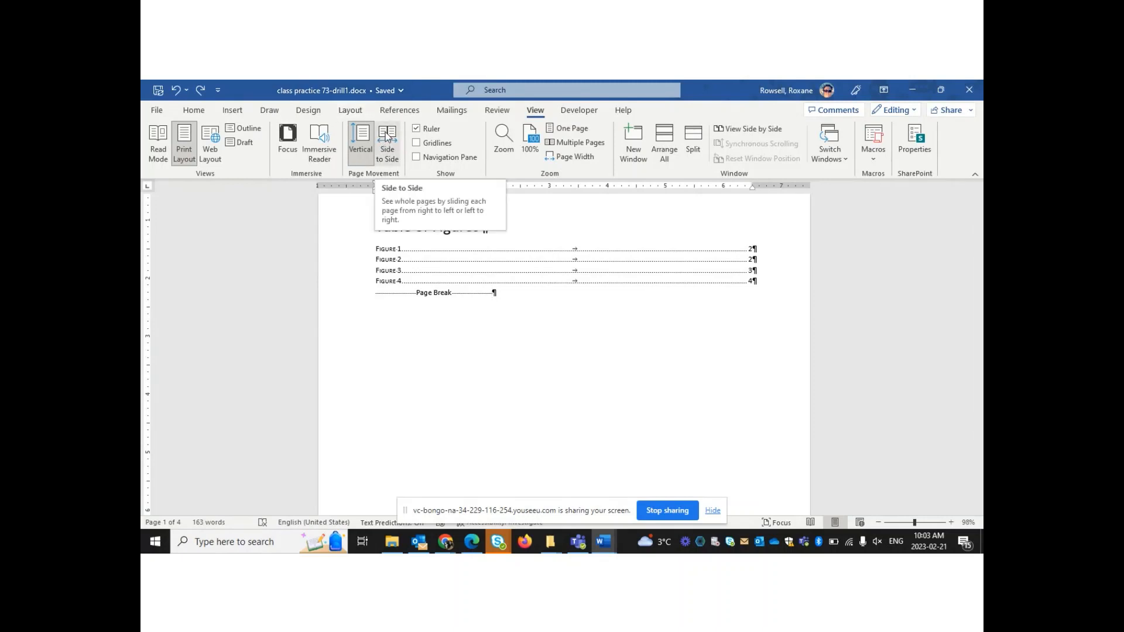
# Page through the document side to side up to page 4 and back to page 1, and restore vertical page movement
pyautogui.click(386, 137)
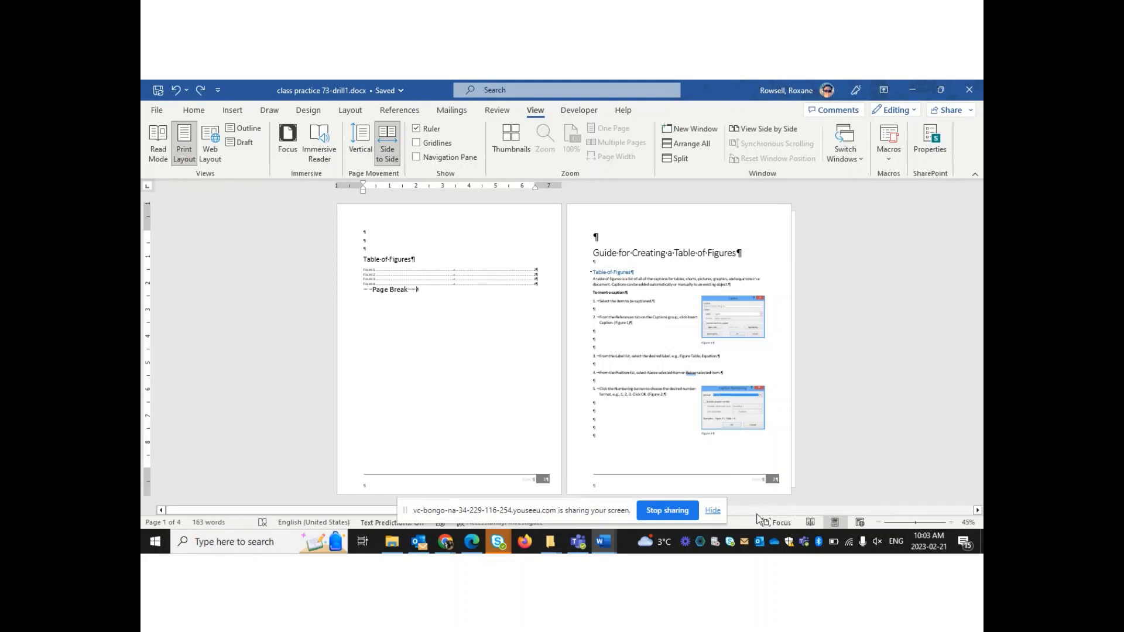
pyautogui.scroll(-1, 757, 515)
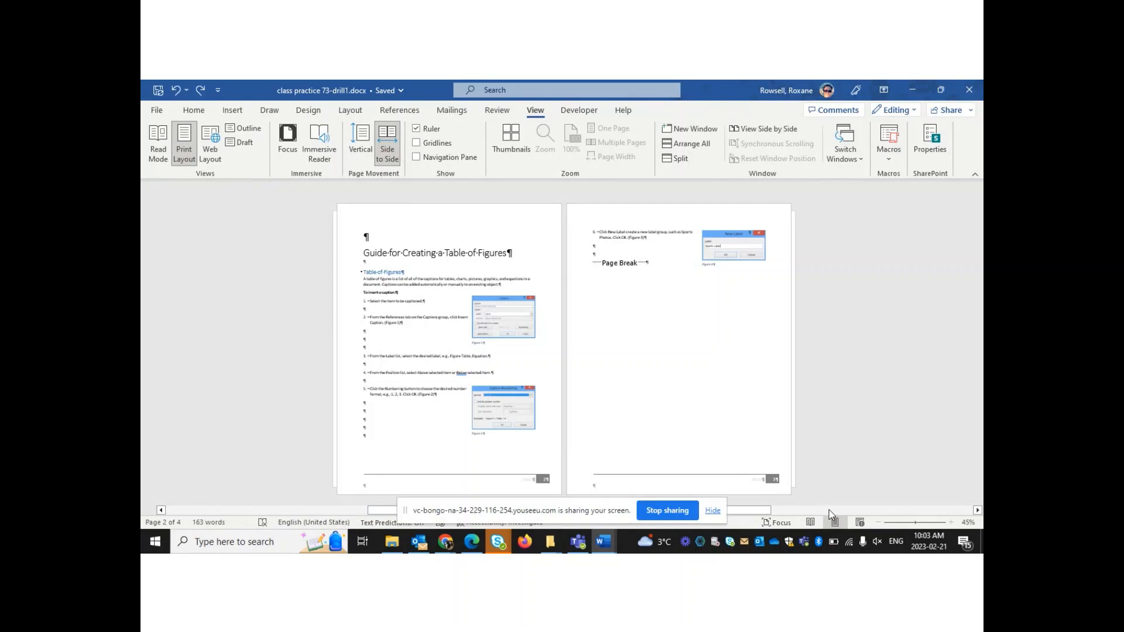
pyautogui.scroll(-1, 829, 514)
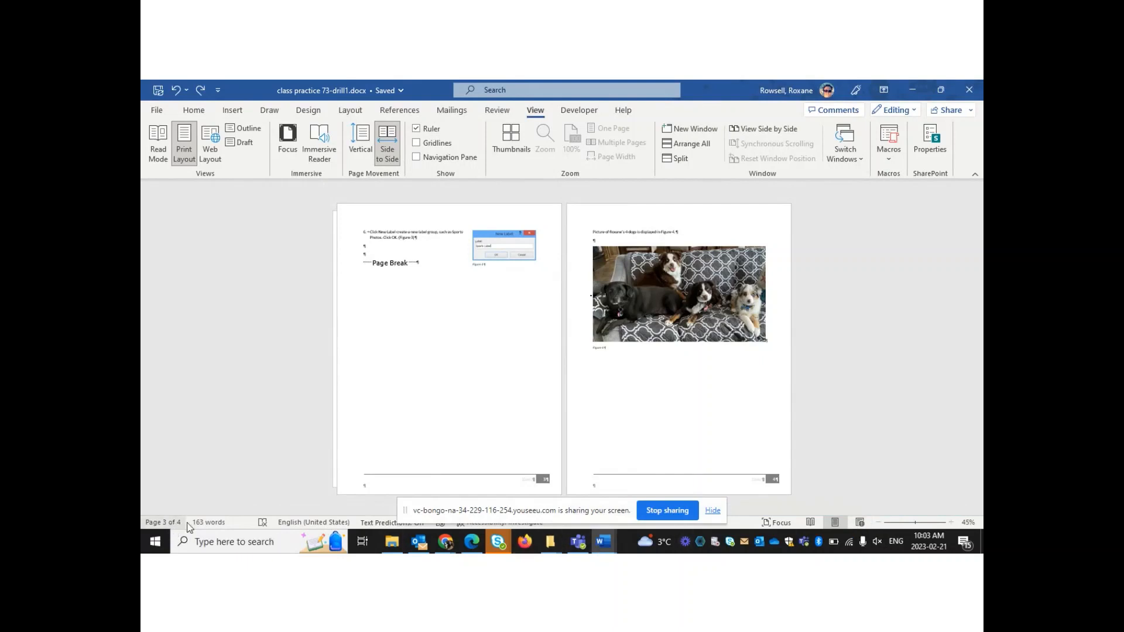
pyautogui.scroll(1, 203, 511)
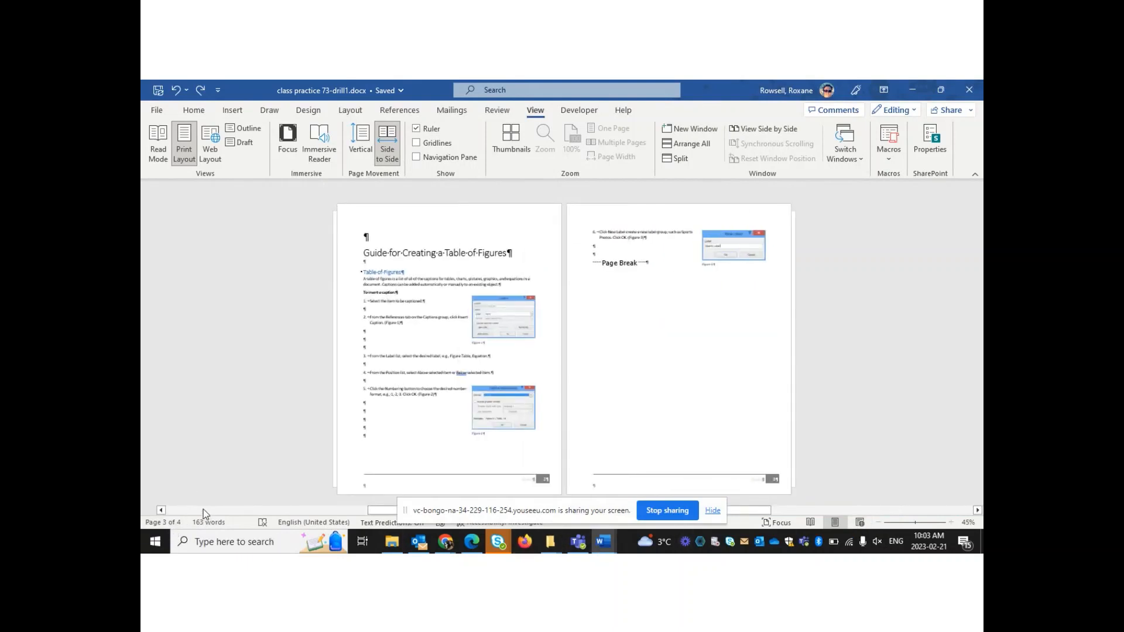
pyautogui.scroll(1, 203, 511)
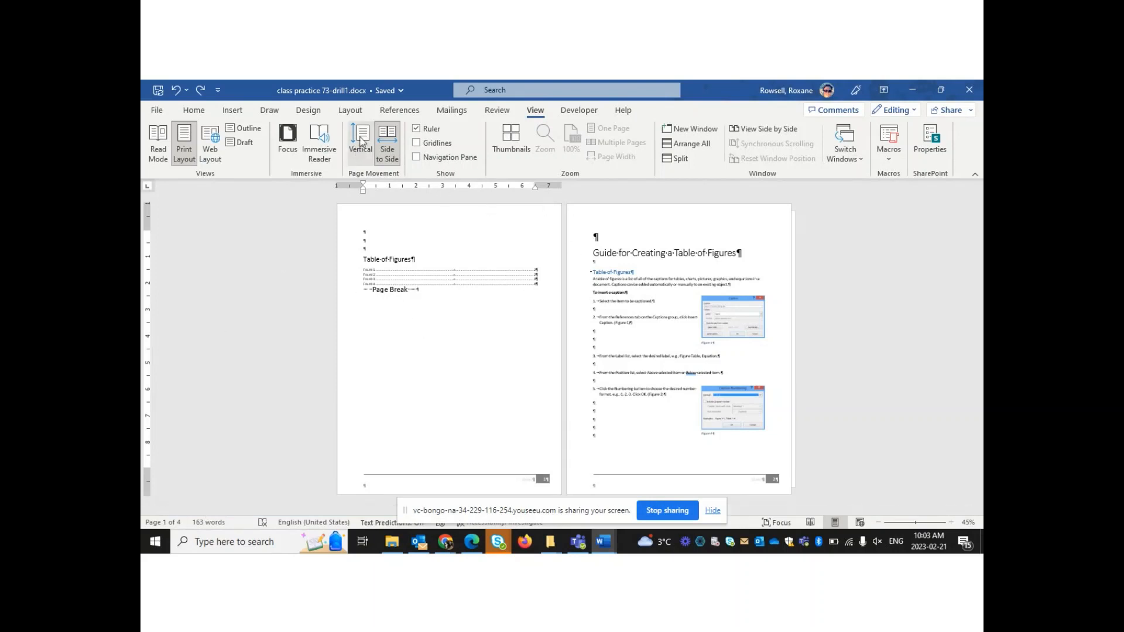
pyautogui.click(361, 139)
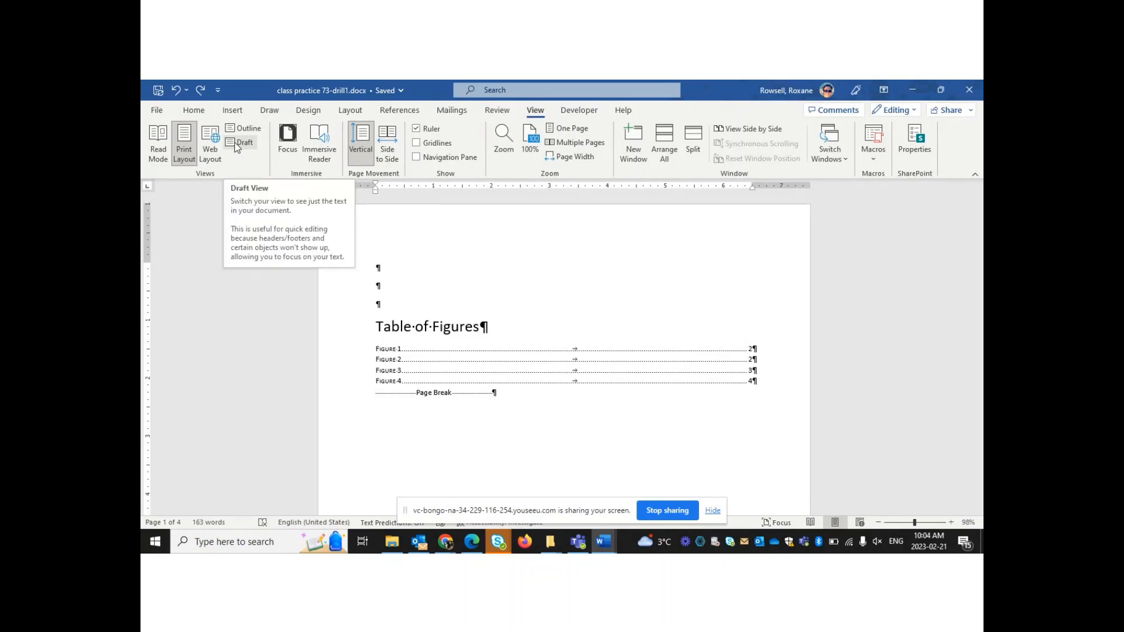
# View the document in Draft view and return it to Print Layout view
pyautogui.click(237, 144)
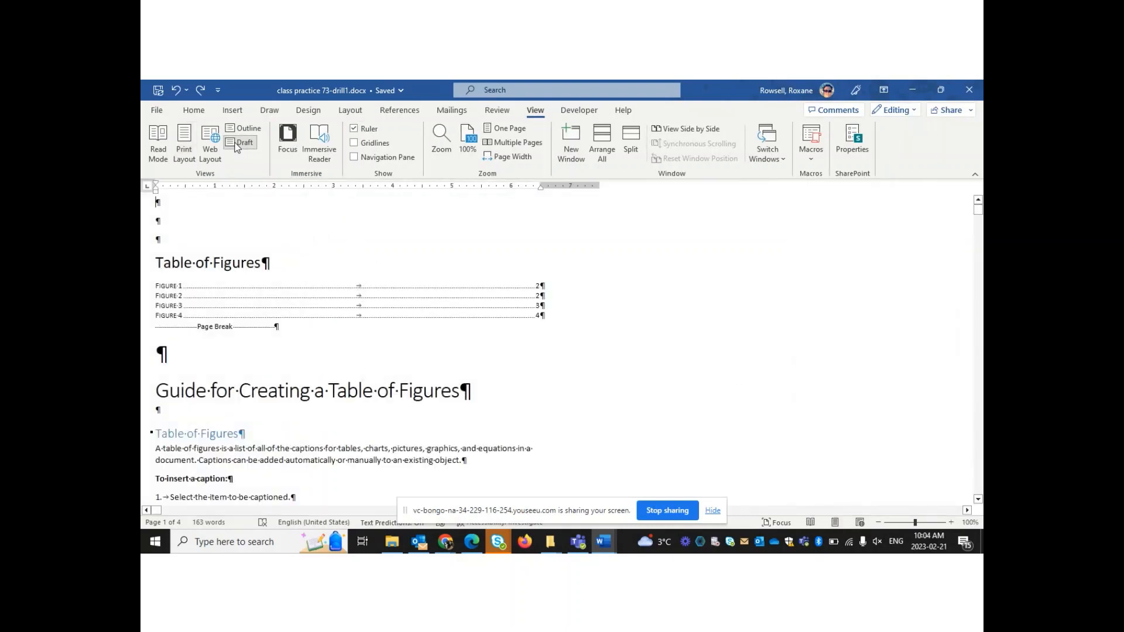
pyautogui.click(182, 142)
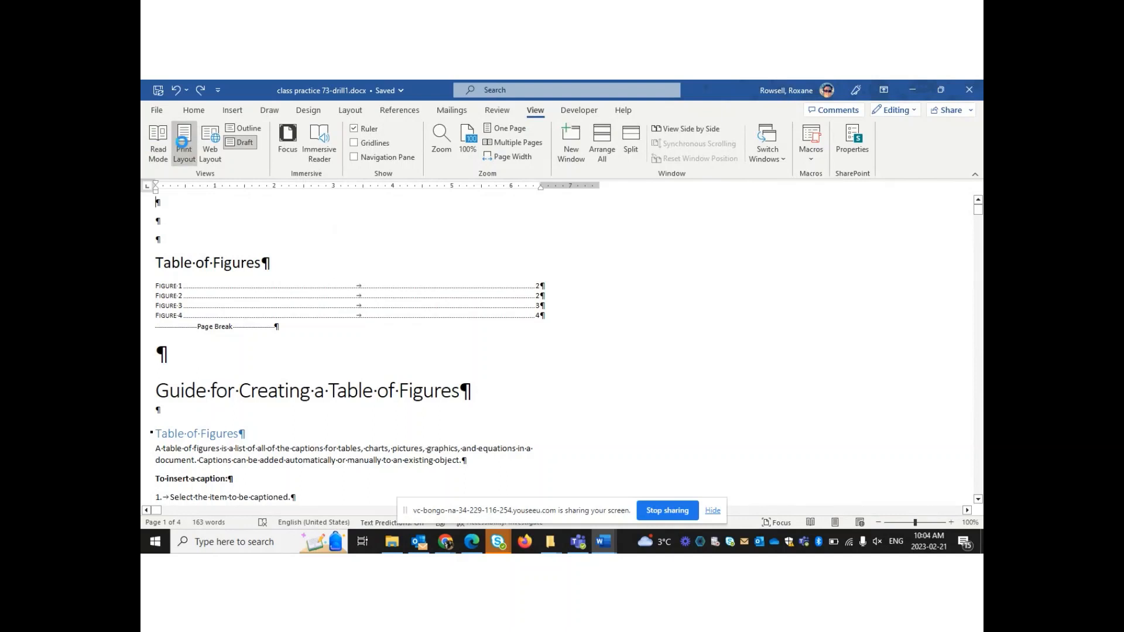